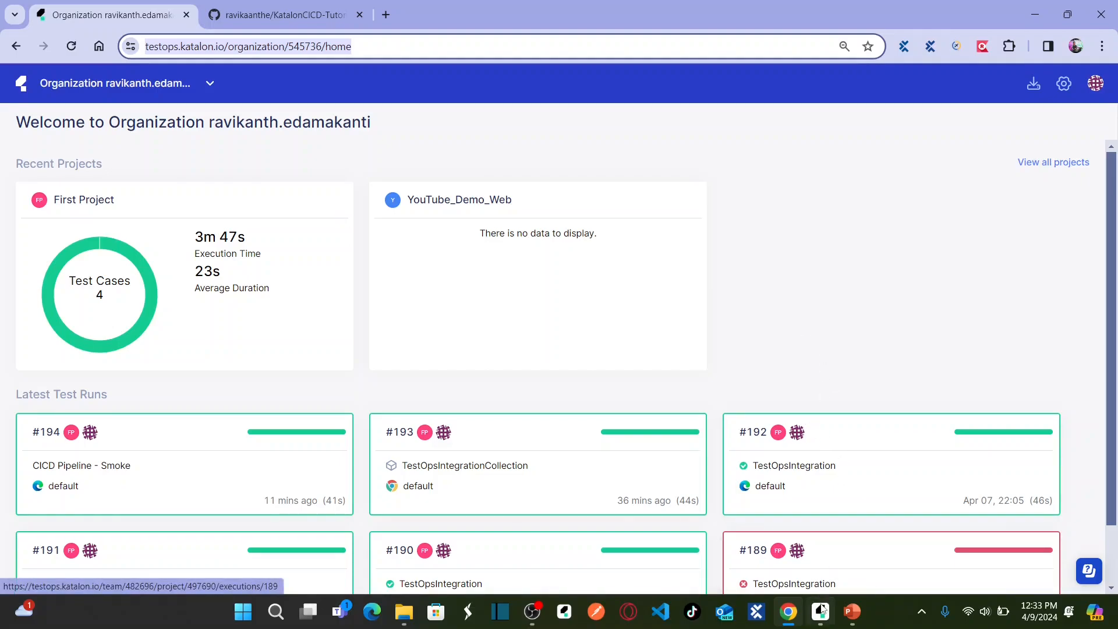
Step: Switch to Katalon Studio and open the TestOpsIntegration test suite to view its test cases
mouse_move(822, 609)
left_click(811, 550)
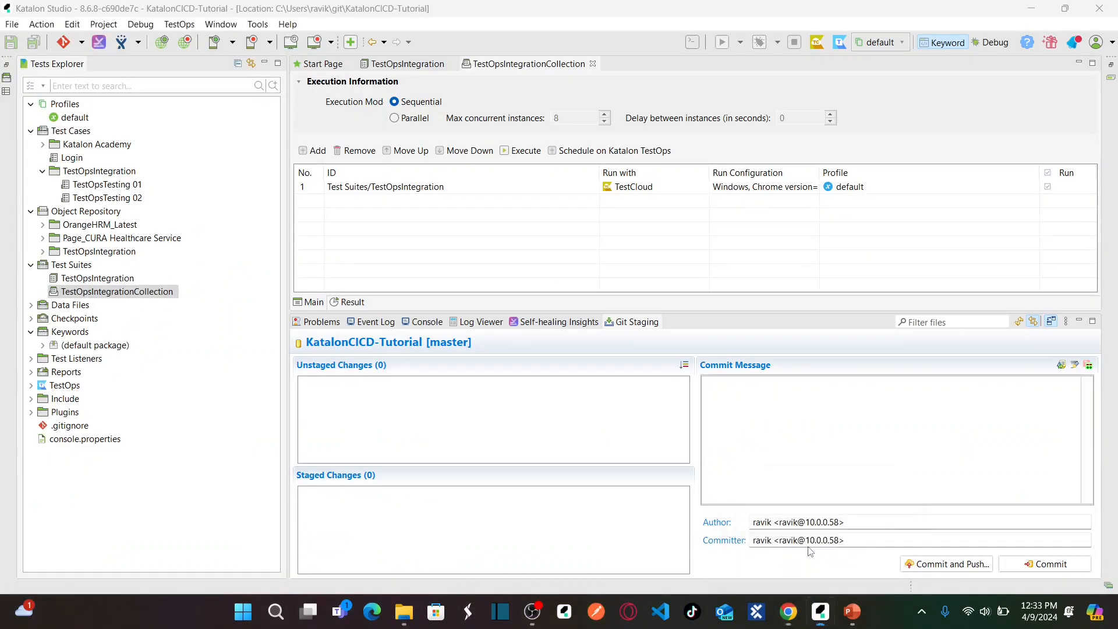
left_click(128, 185)
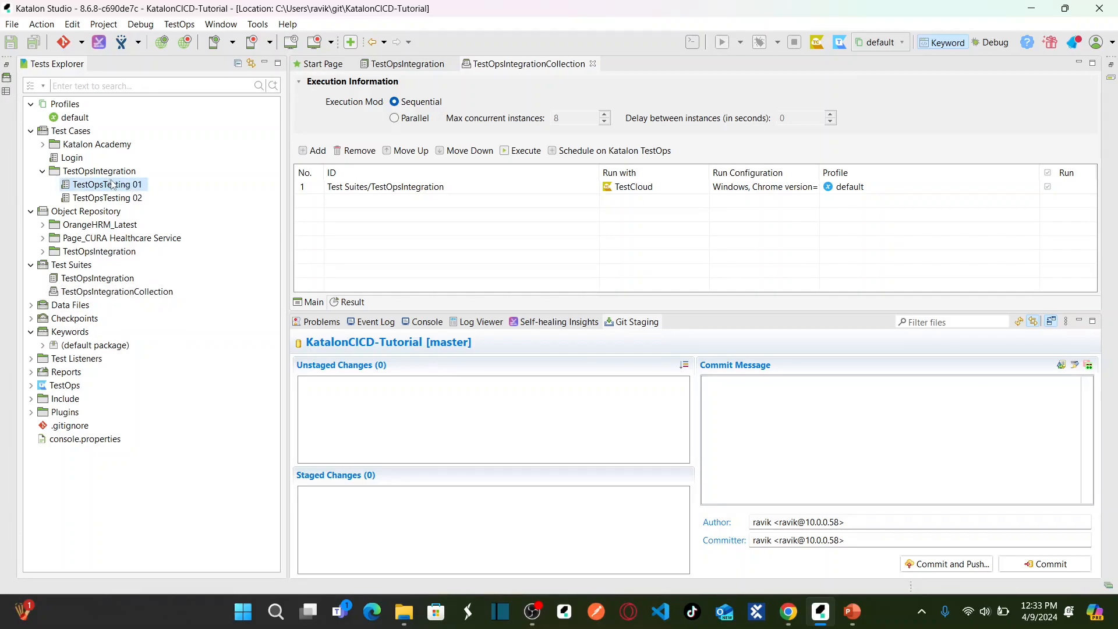
double_click(105, 279)
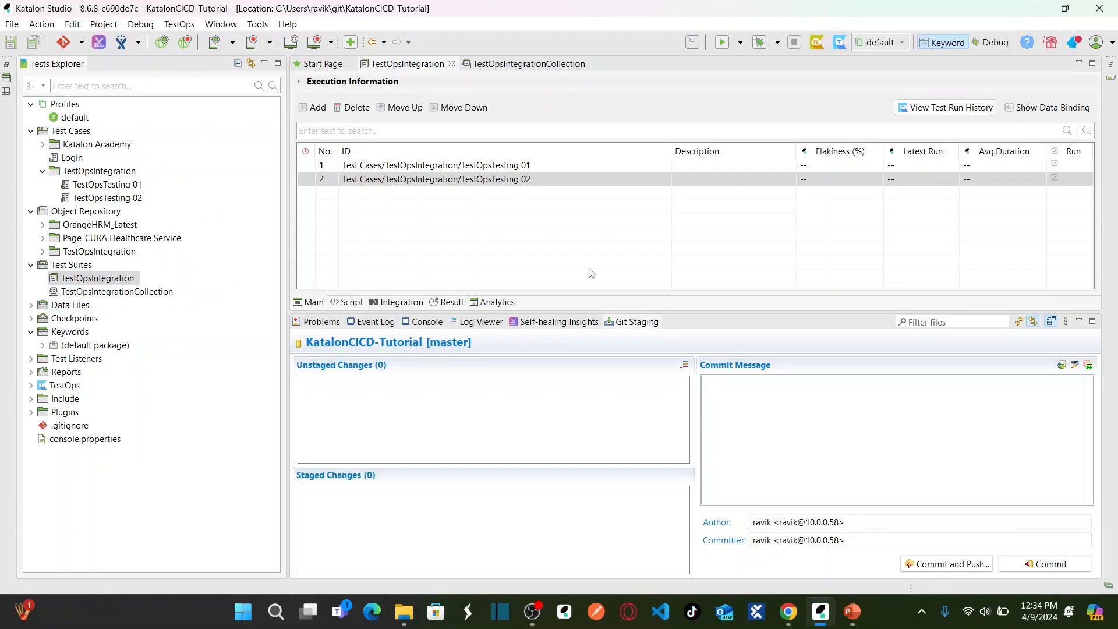
Step: Switch to Chrome and view the KatalonCICD-Tutorial repository on GitHub
mouse_move(790, 612)
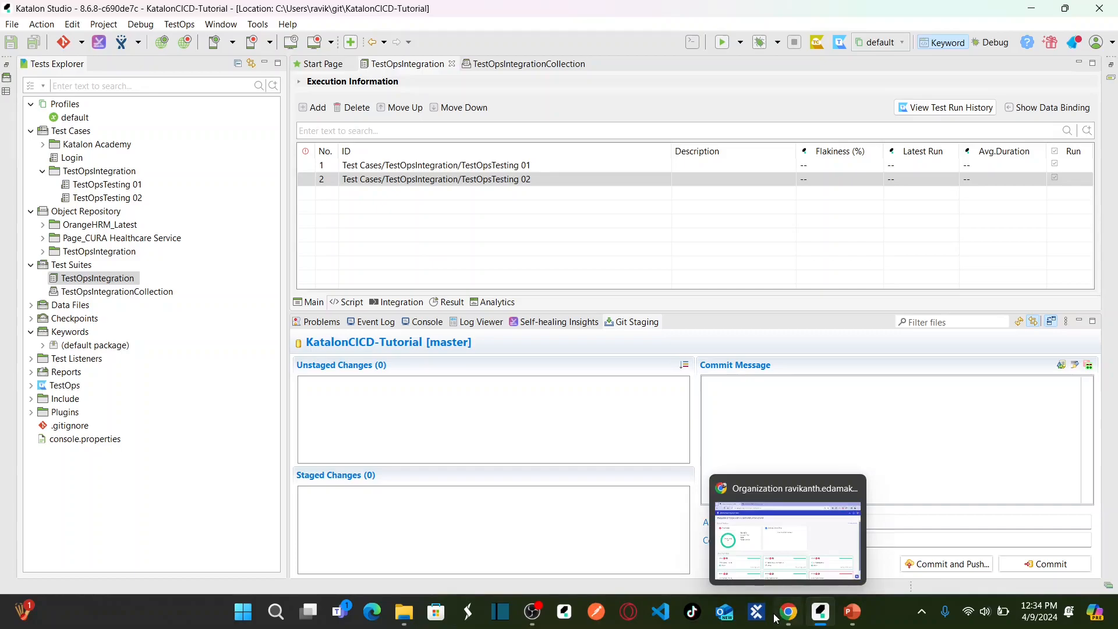
left_click(780, 533)
left_click(292, 13)
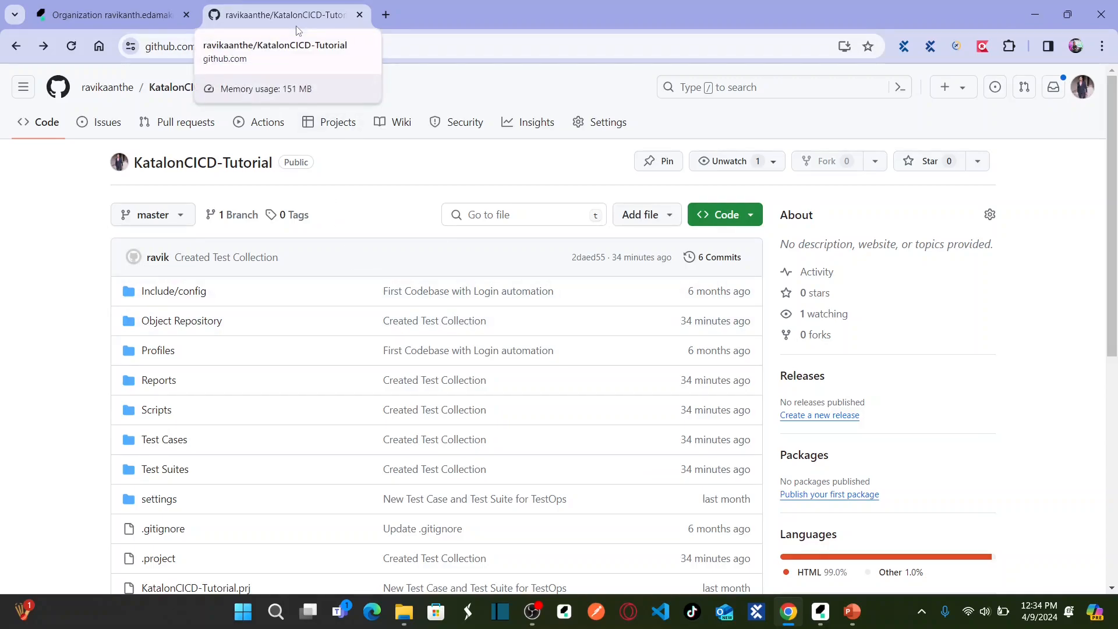
Step: Return to Katalon TestOps and open the script repositories in First Project's settings
left_click(131, 23)
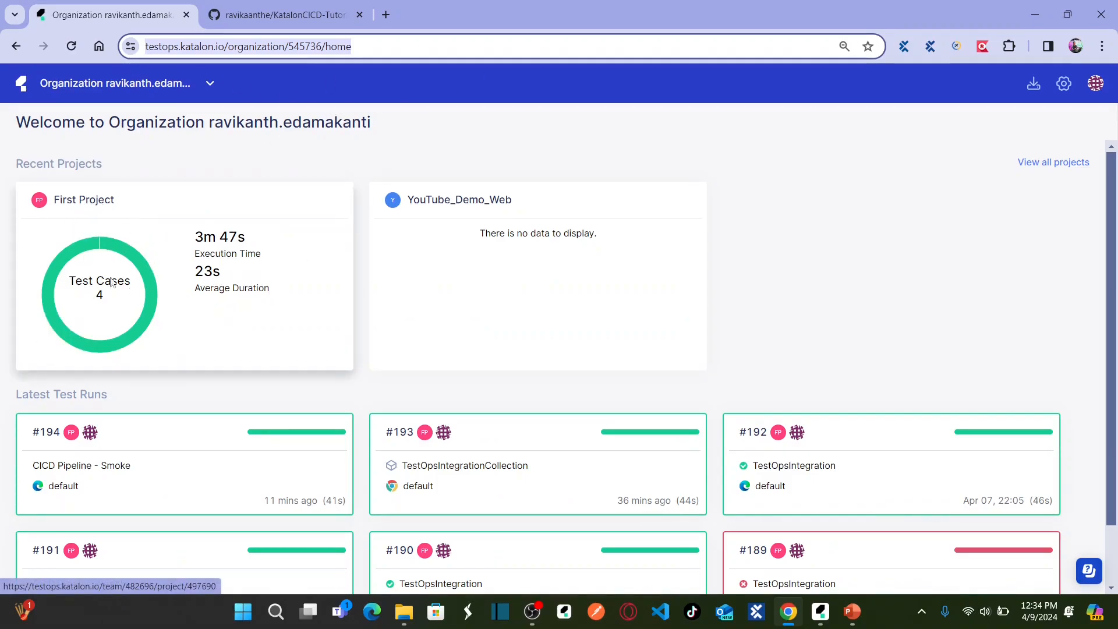
left_click(214, 274)
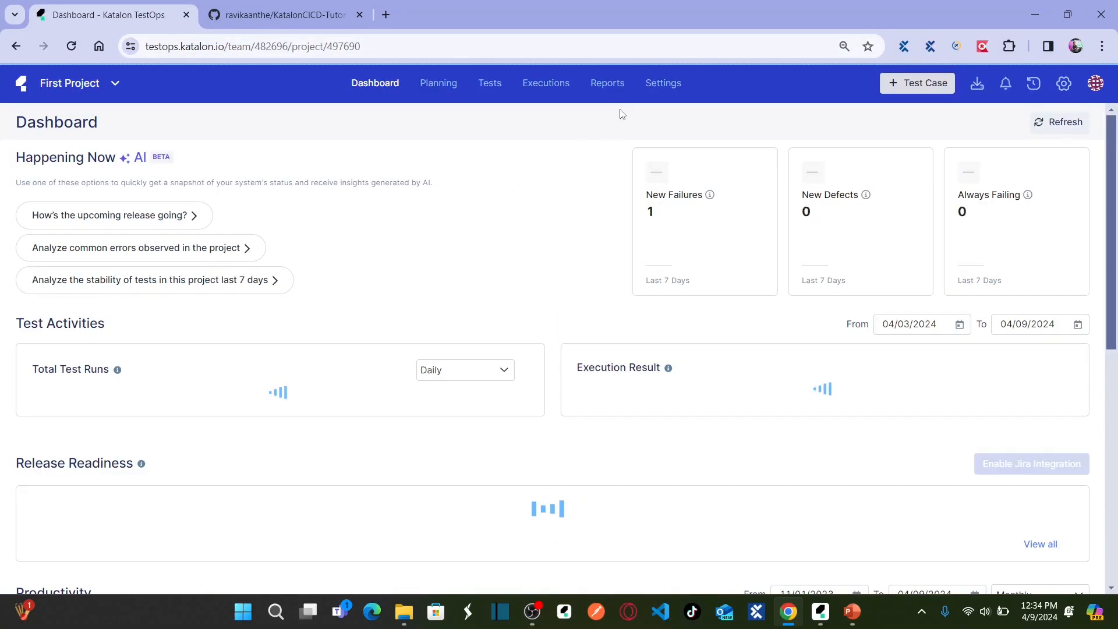
left_click(663, 92)
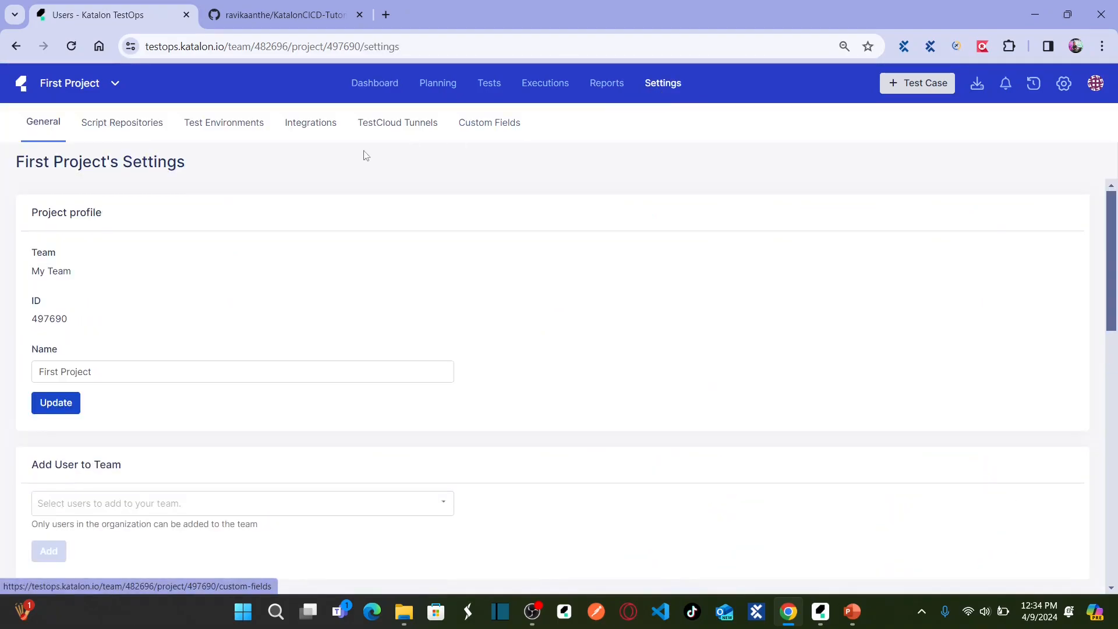
left_click(143, 131)
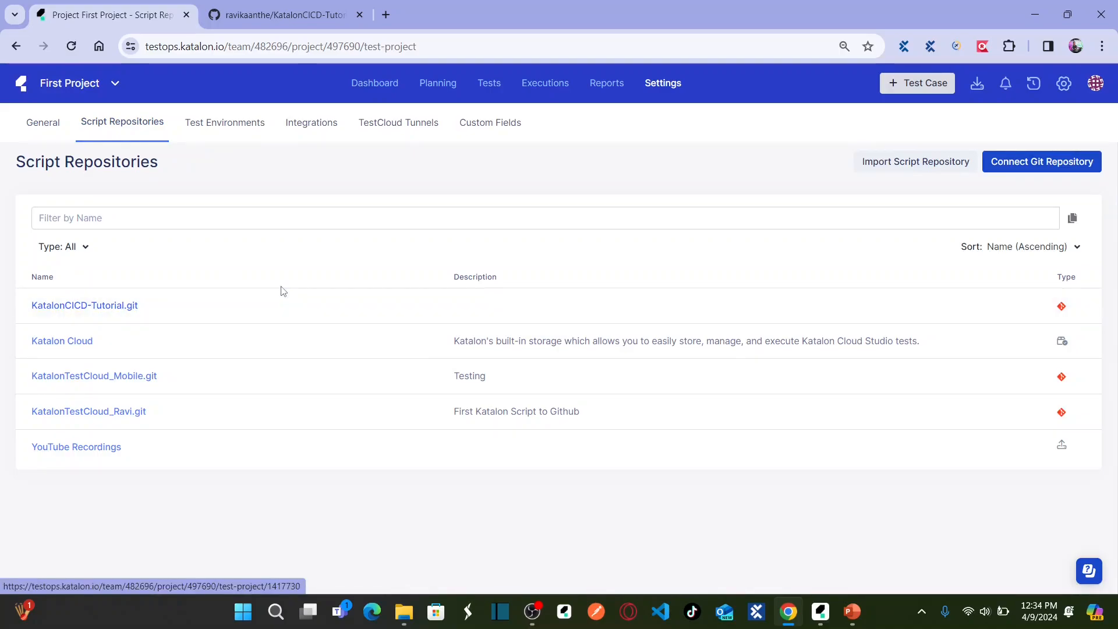
key("alt+Tab")
key("alt+Tab")
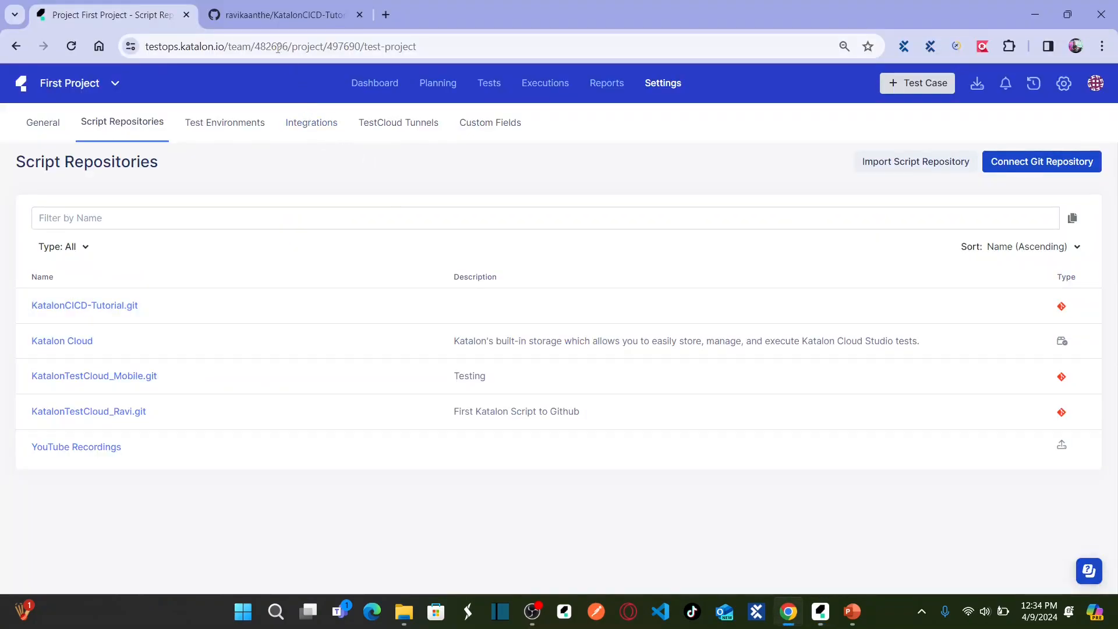
Step: Display the HTTPS clone URL of the KatalonCICD-Tutorial GitHub repository and compare the repository with the TestOps script repositories and the Studio project
left_click(270, 27)
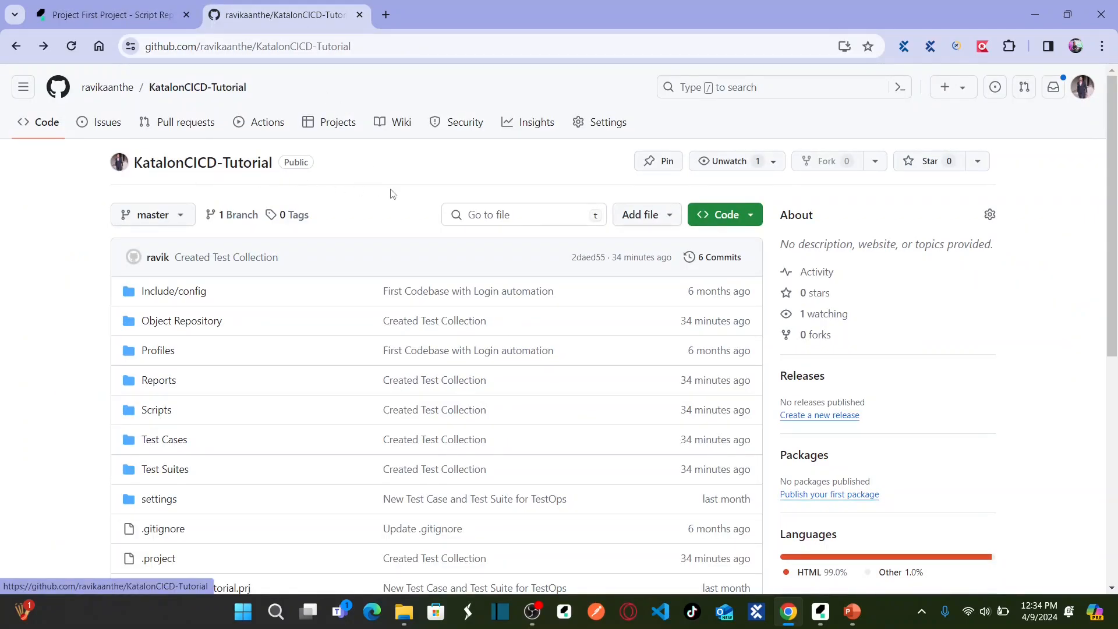
left_click(747, 229)
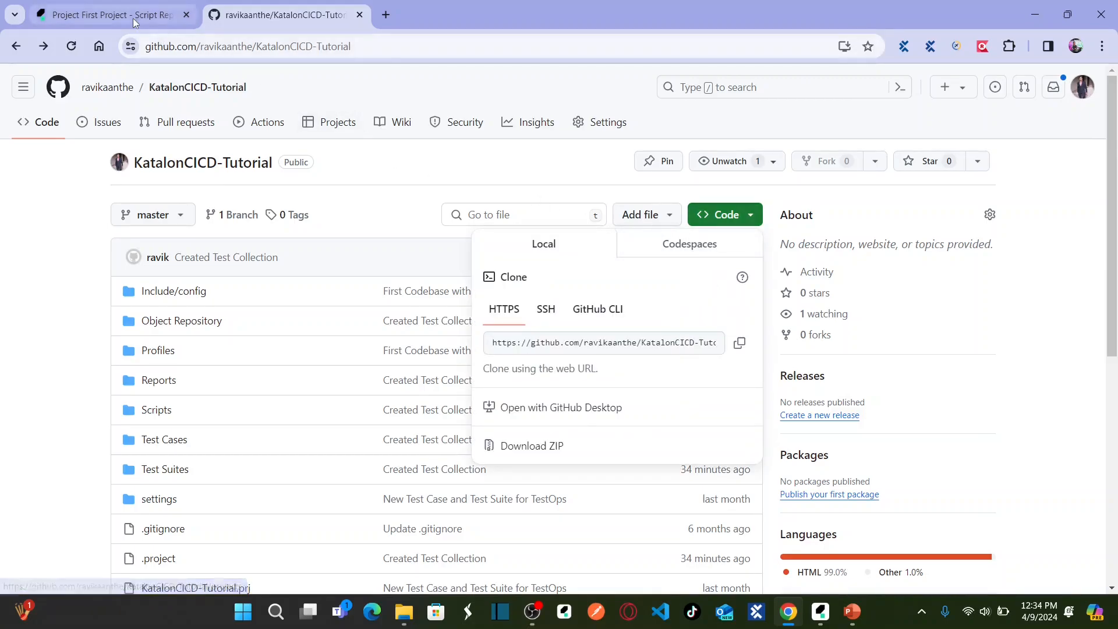
left_click(113, 14)
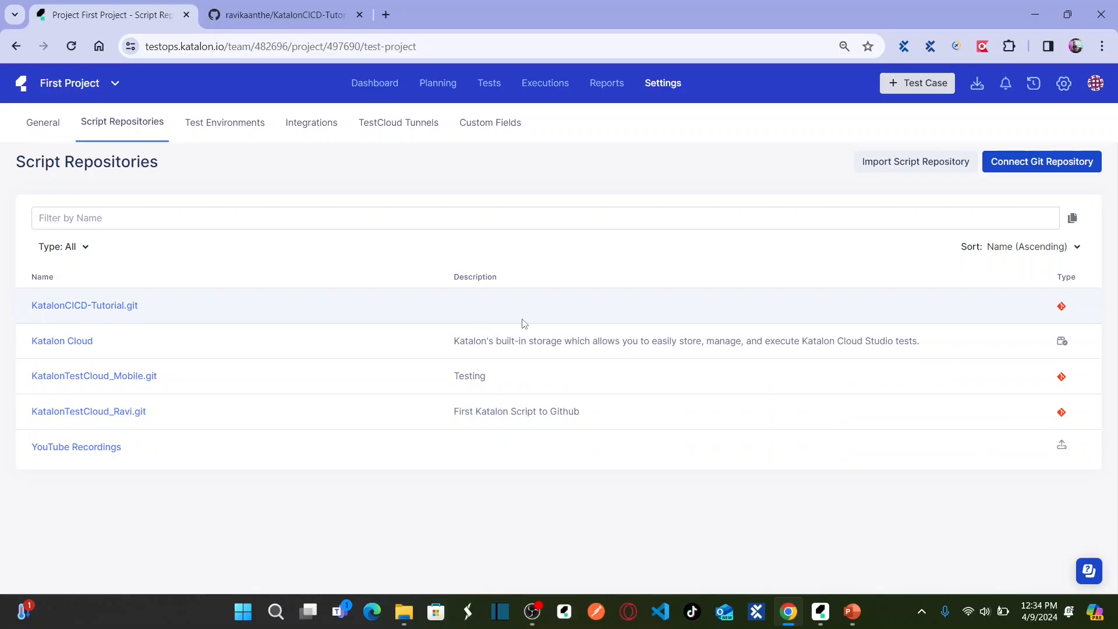
key("alt+Tab")
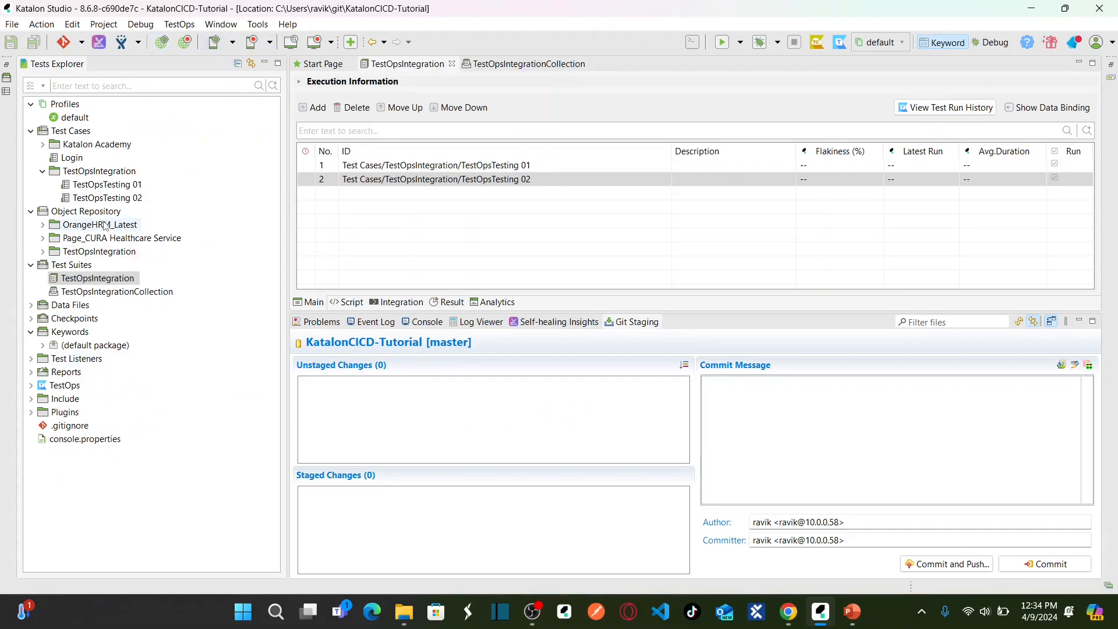
key("alt+Tab")
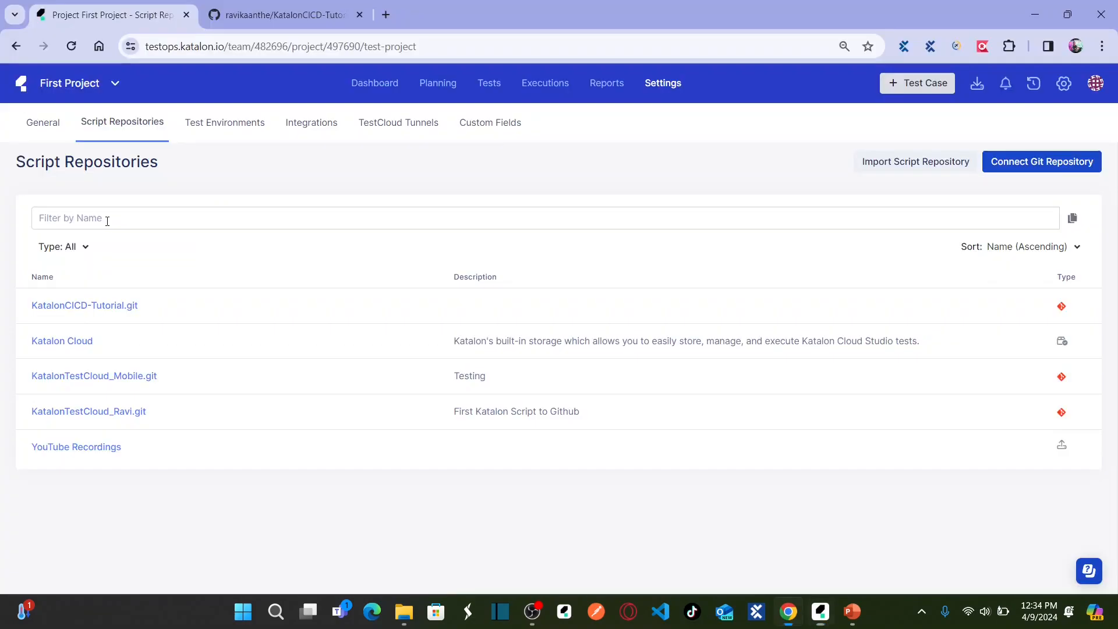
left_click(292, 19)
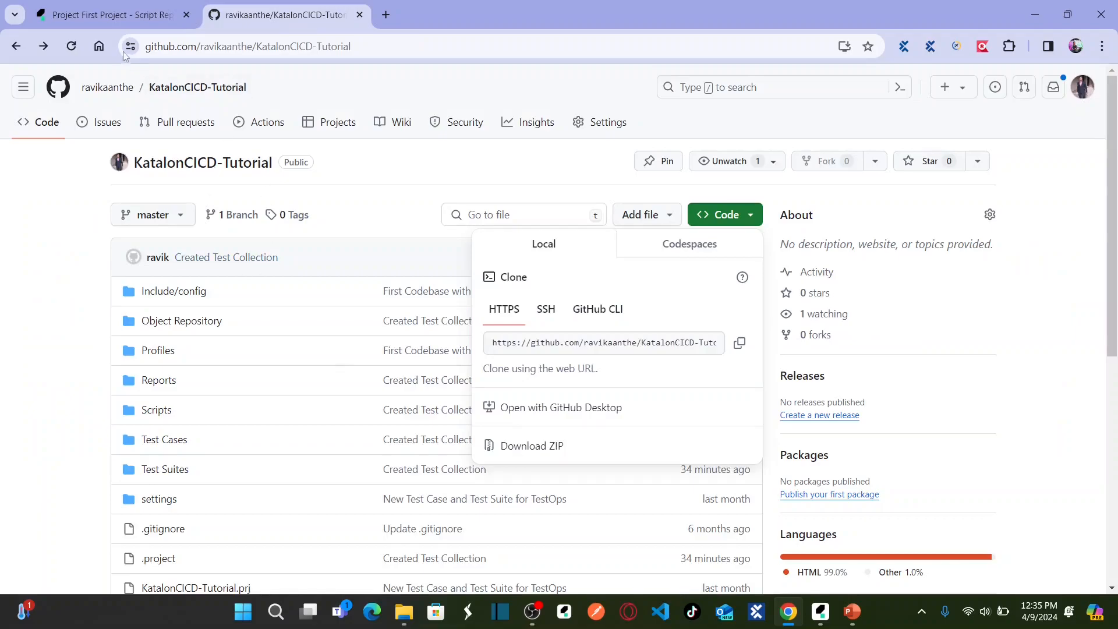
left_click(115, 19)
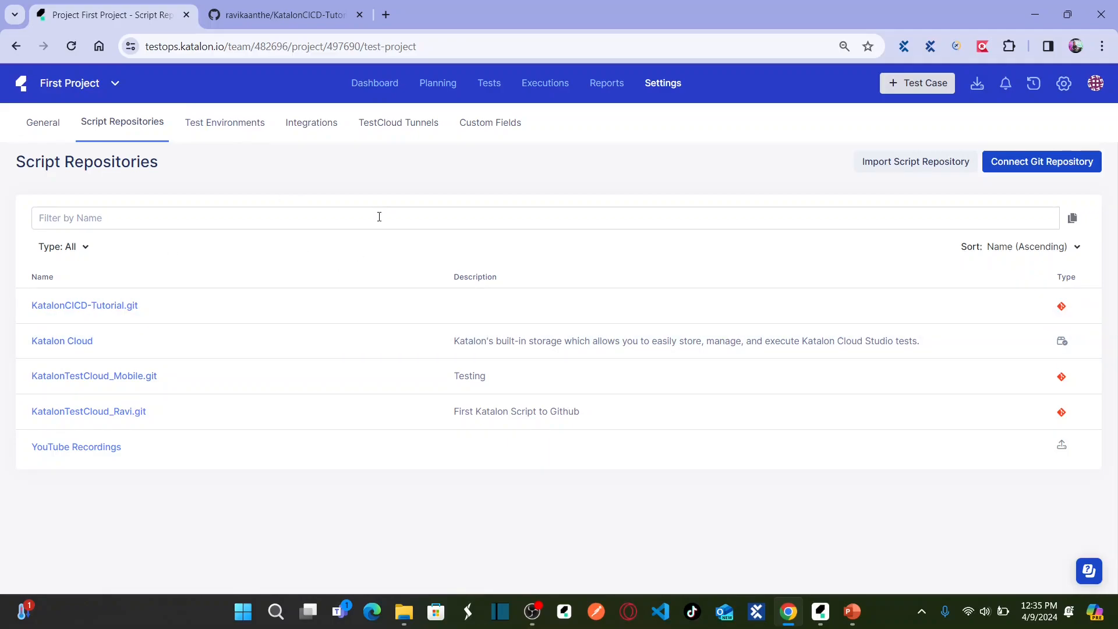
Step: Check the PowerPoint slide on scheduling tests on TestCloud with TestOps, and return to the script repositories in Chrome
key("alt+Tab")
key("alt+Tab")
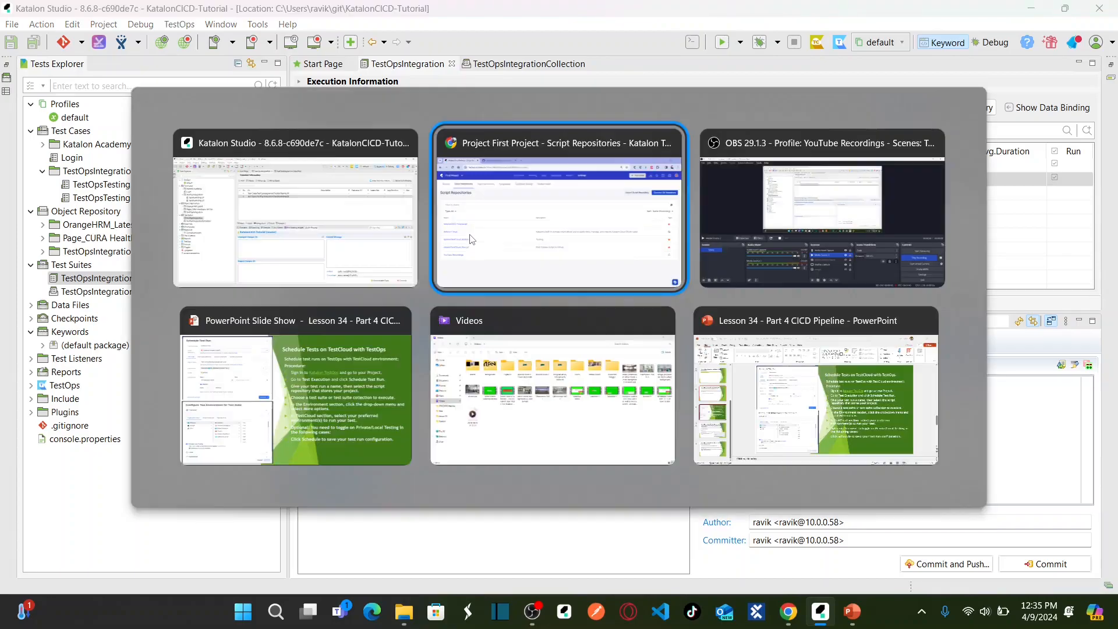
key("alt+Tab")
key("alt+Tab")
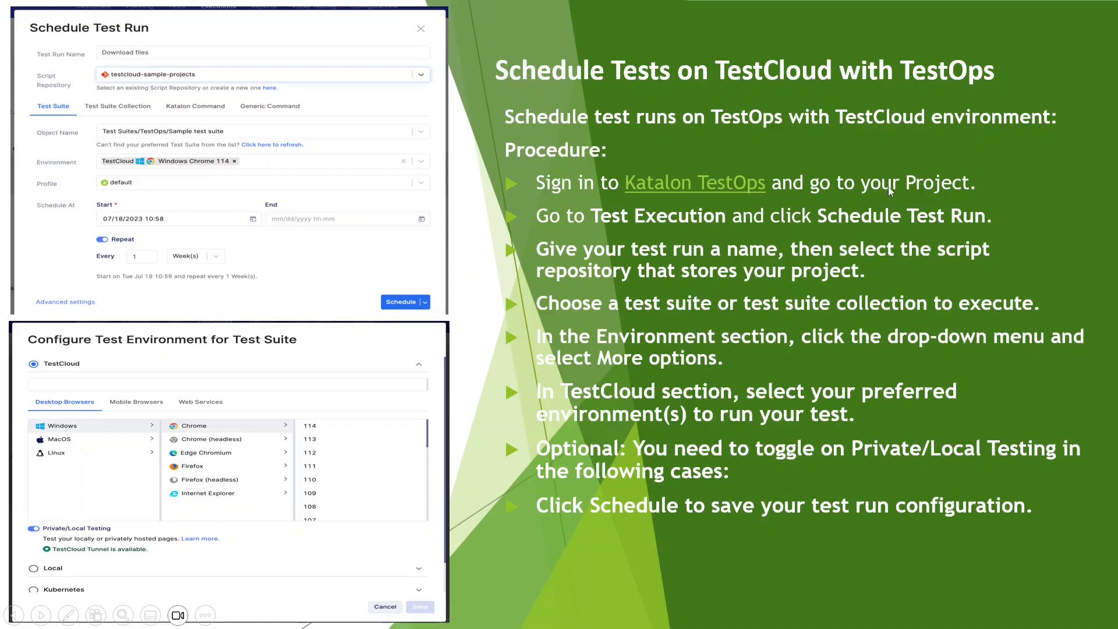
key("alt+Tab")
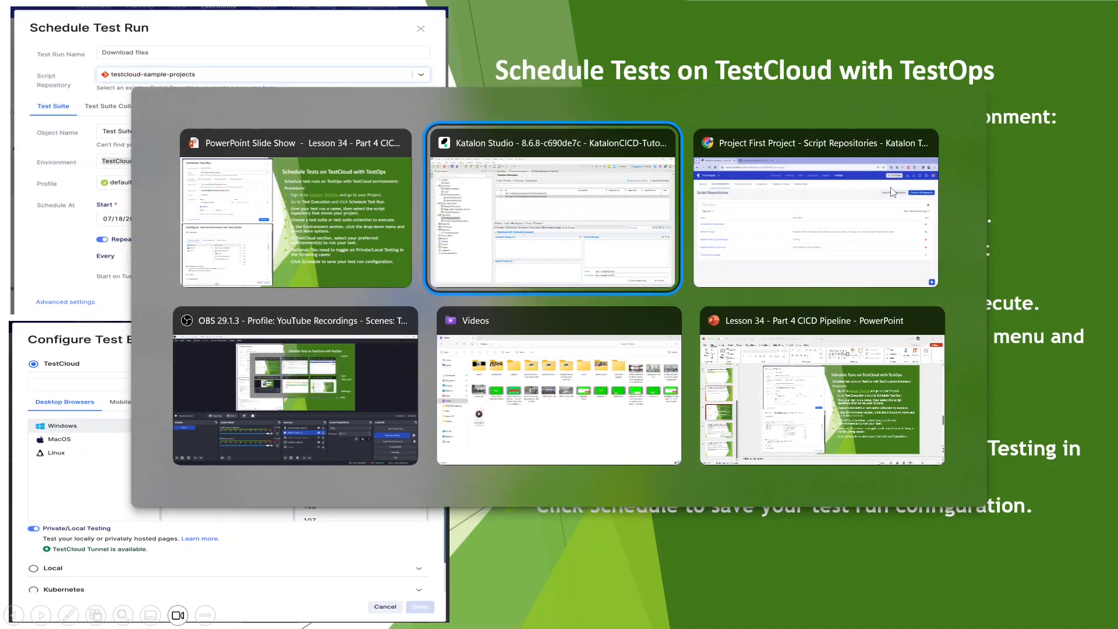
key("alt+Tab")
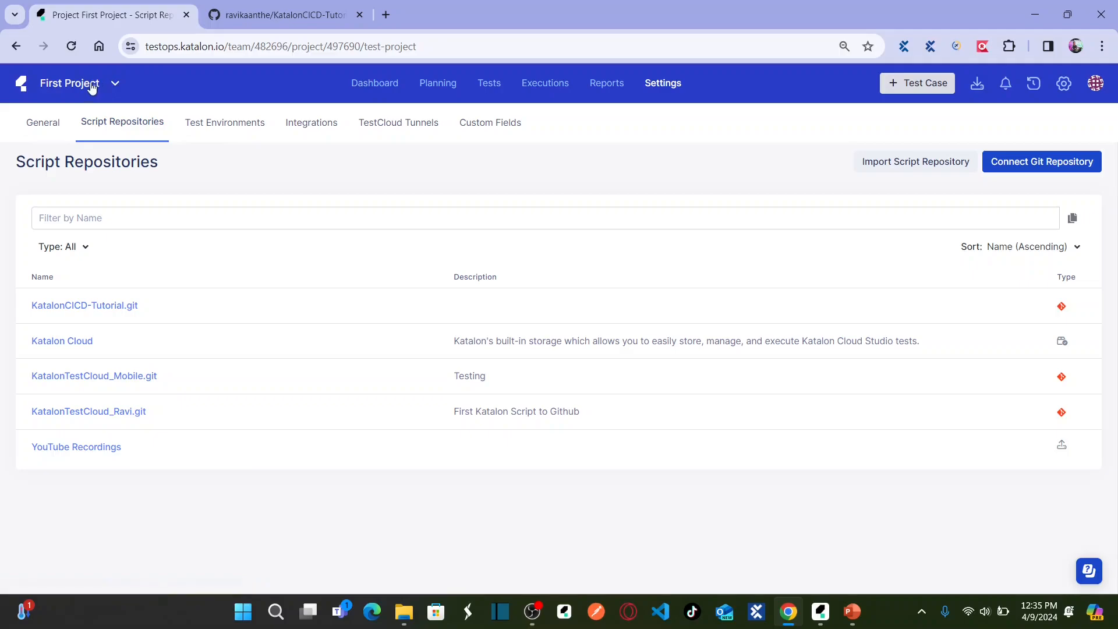
Step: Open First Project's dashboard and go on to its execution history, checking each against the procedure slide
left_click(363, 86)
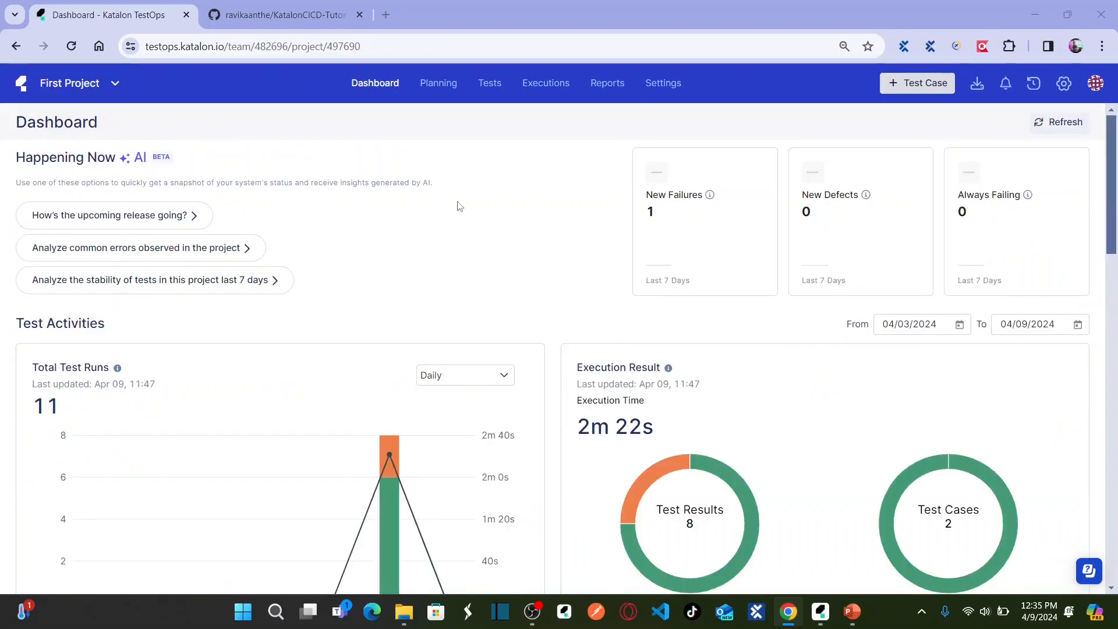
key("alt+Tab")
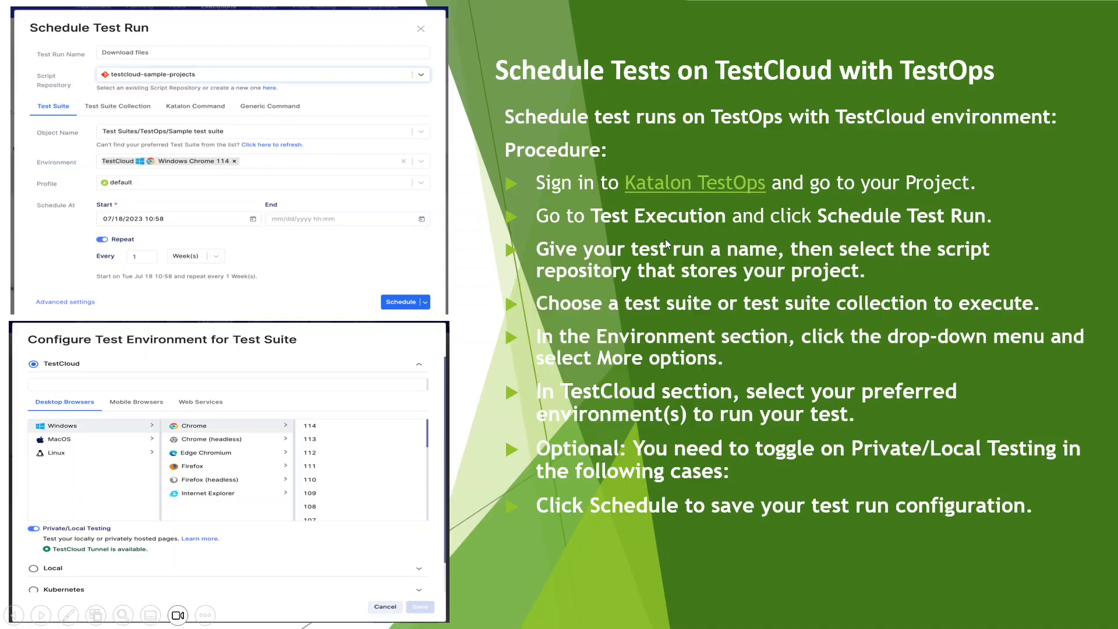
key("alt+Tab")
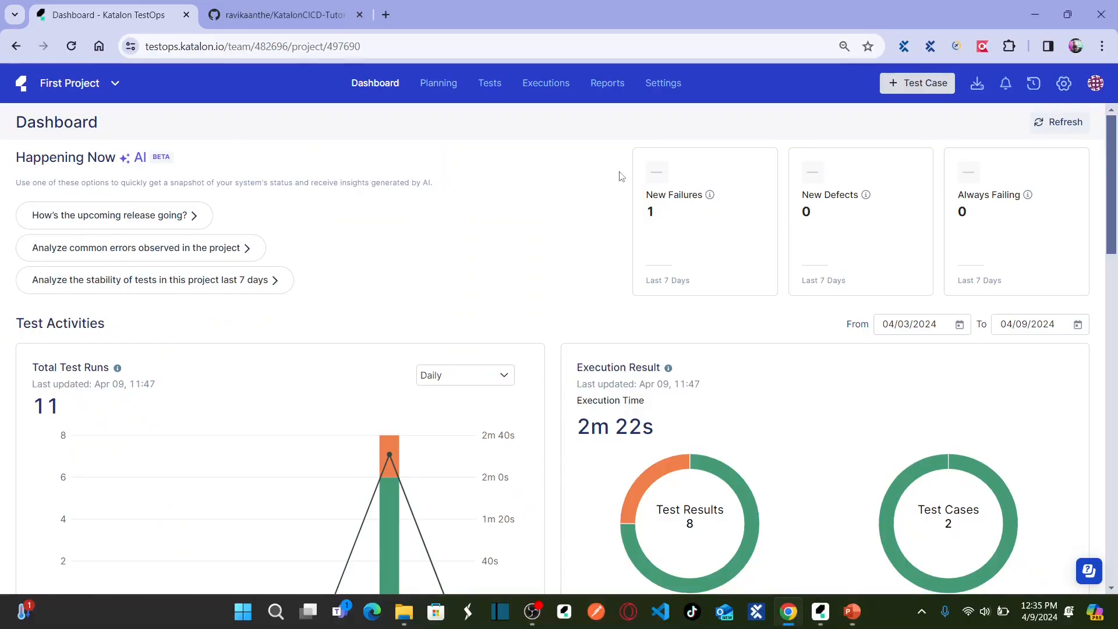
left_click(540, 93)
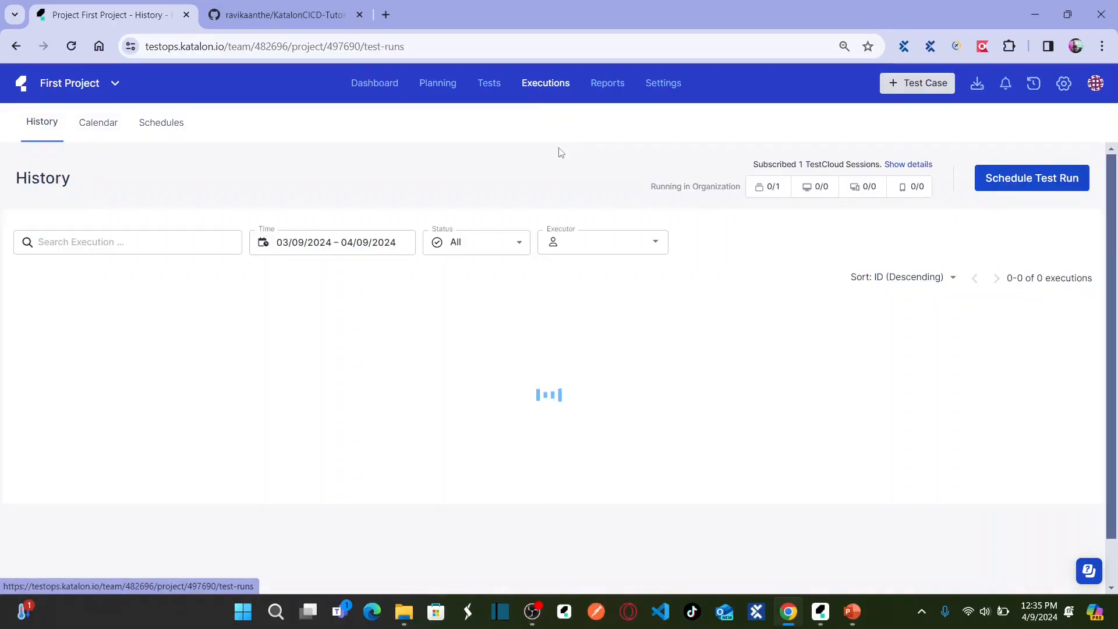
key("alt+Tab")
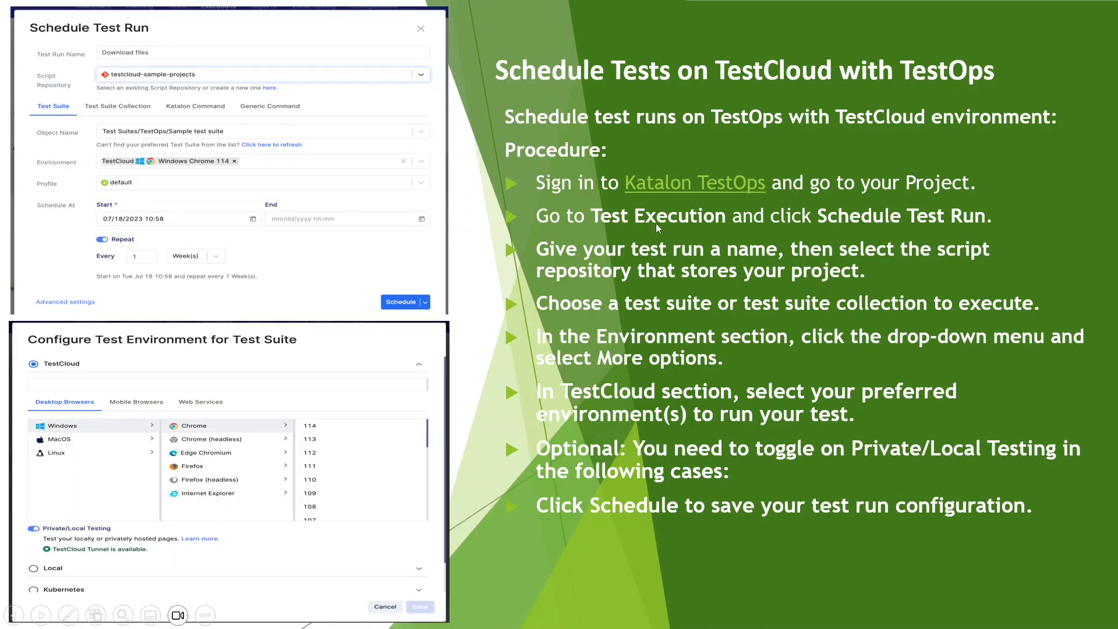
key("alt+Tab")
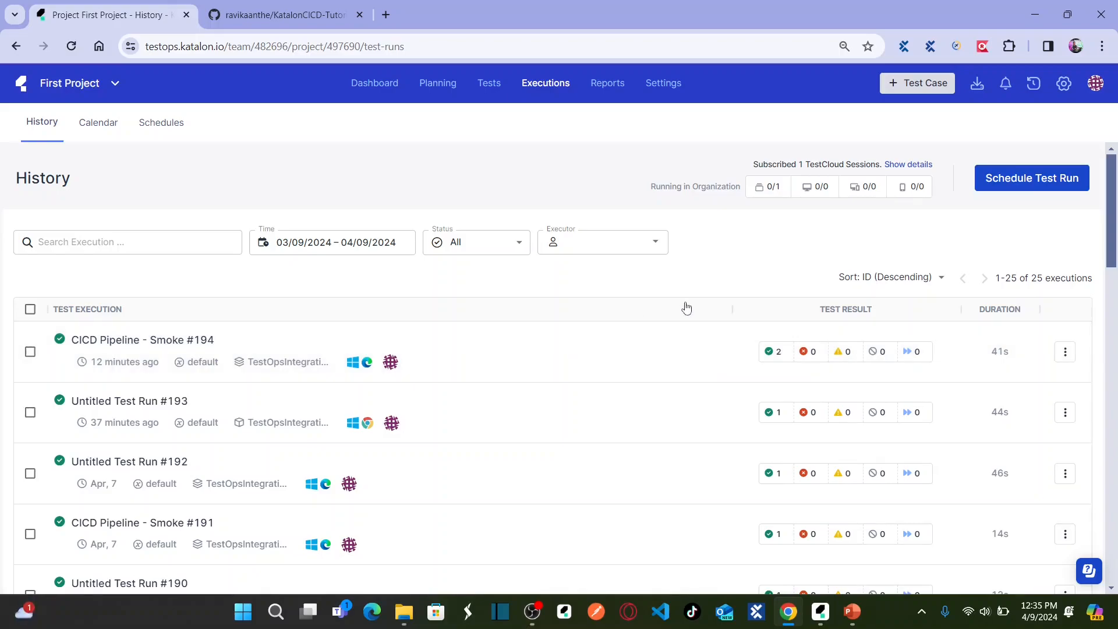
Step: Start scheduling a test run and name it CICD Pipeline Part4
left_click(1026, 179)
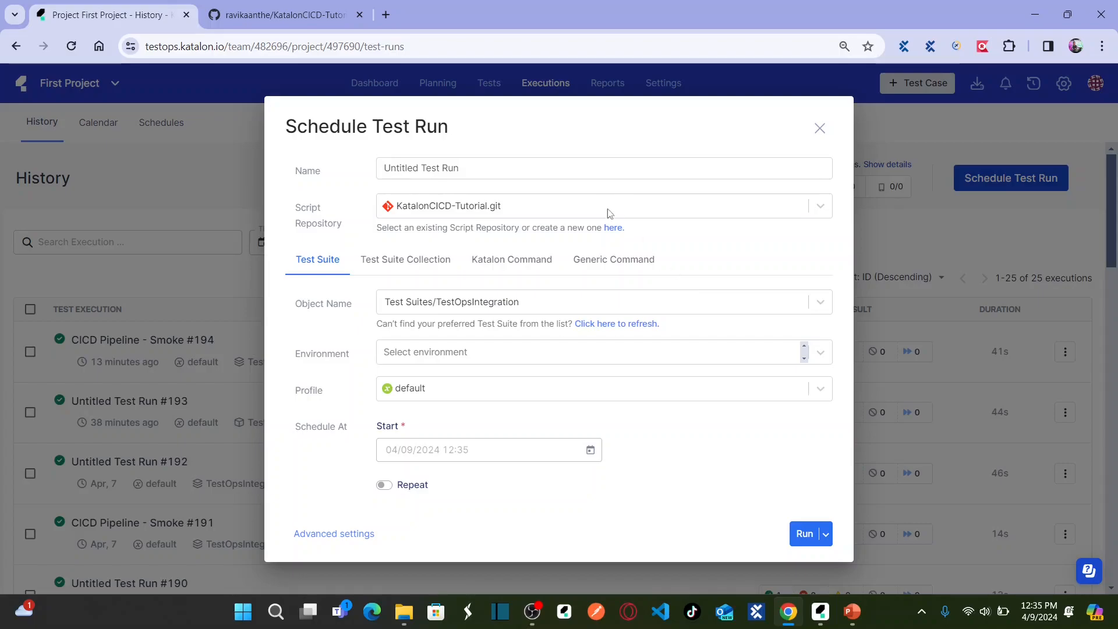
left_click_drag(489, 167, 382, 168)
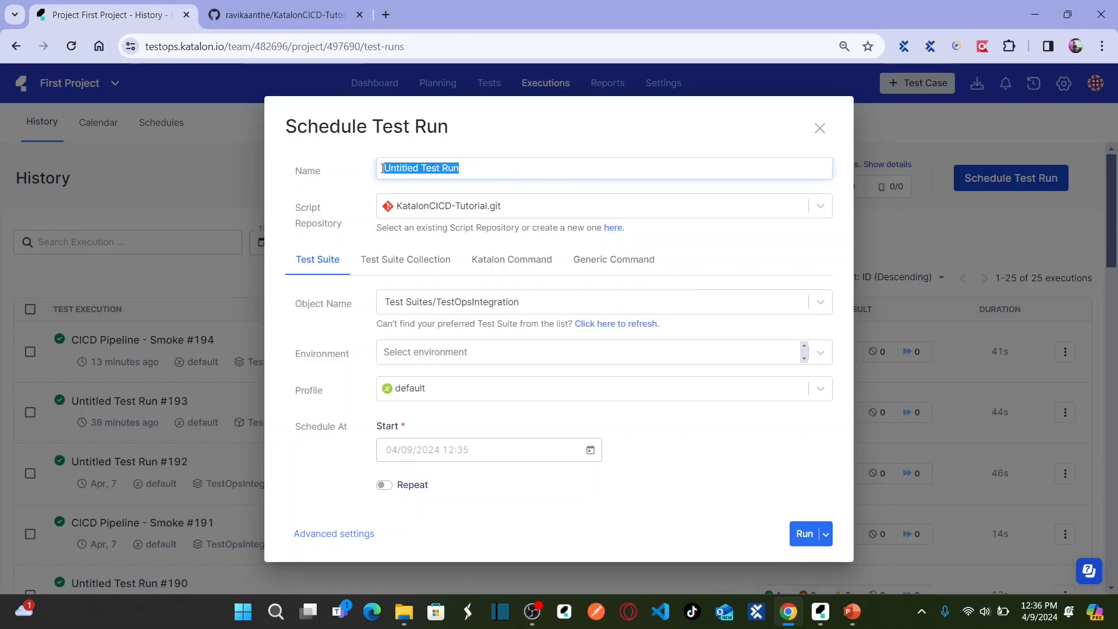
type("CICD Pi")
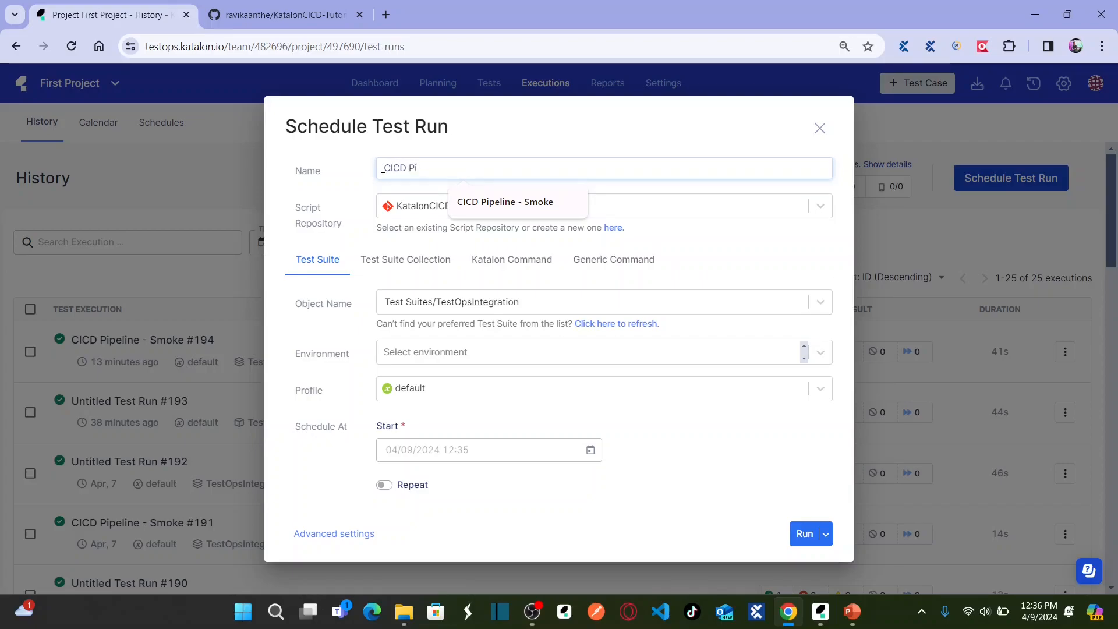
type("peline Prt")
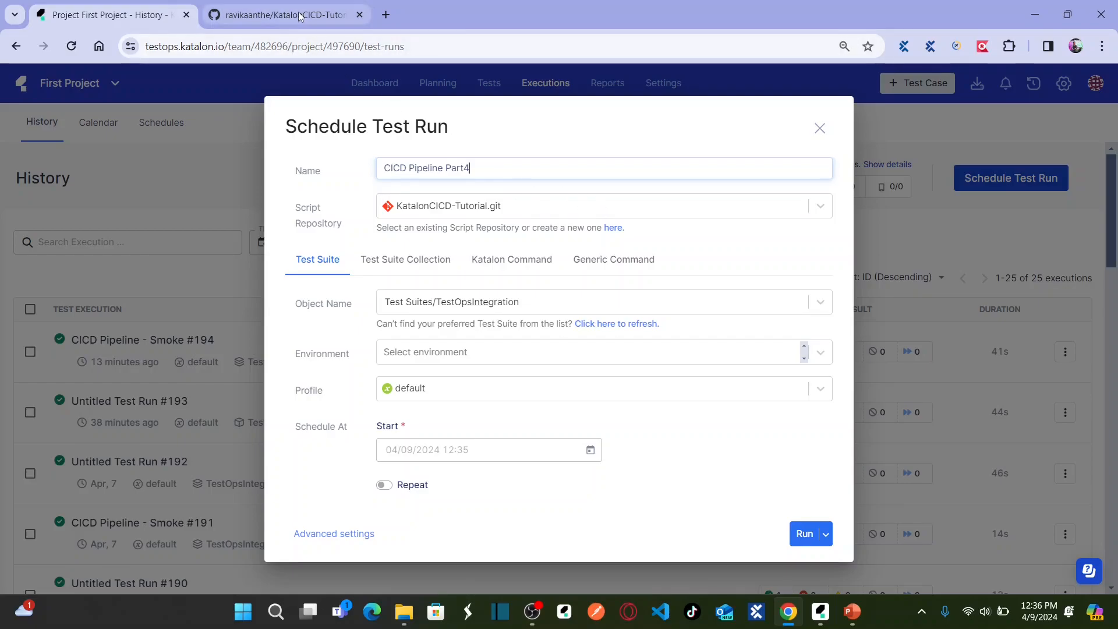
Step: Check the repository name on GitHub and choose KatalonCICD-Tutorial.git as the test run's script repository
left_click(280, 15)
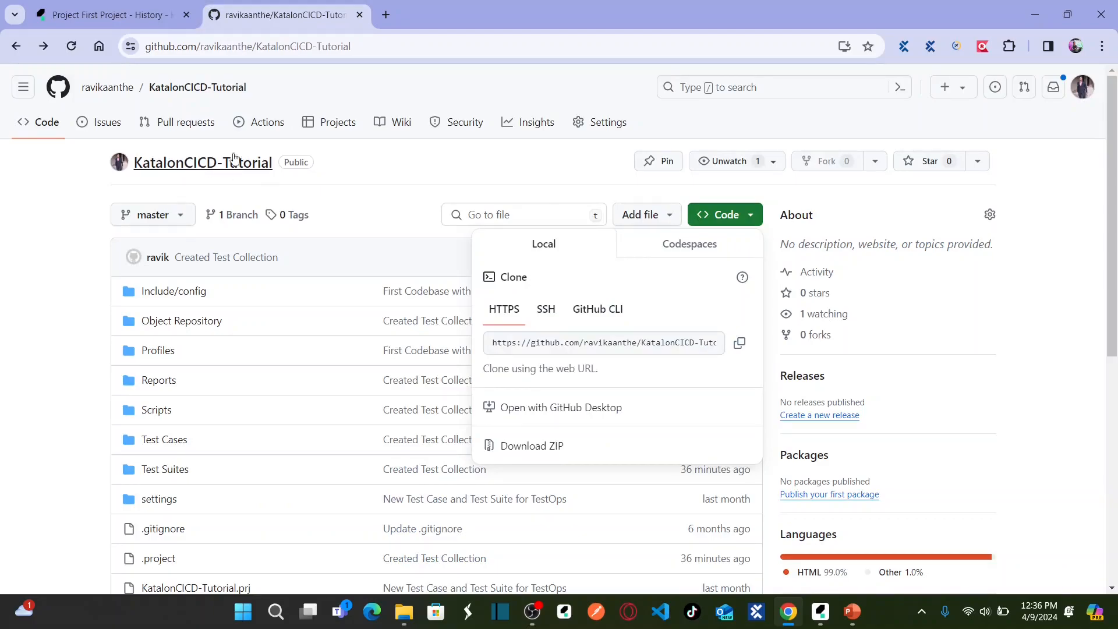
left_click(127, 15)
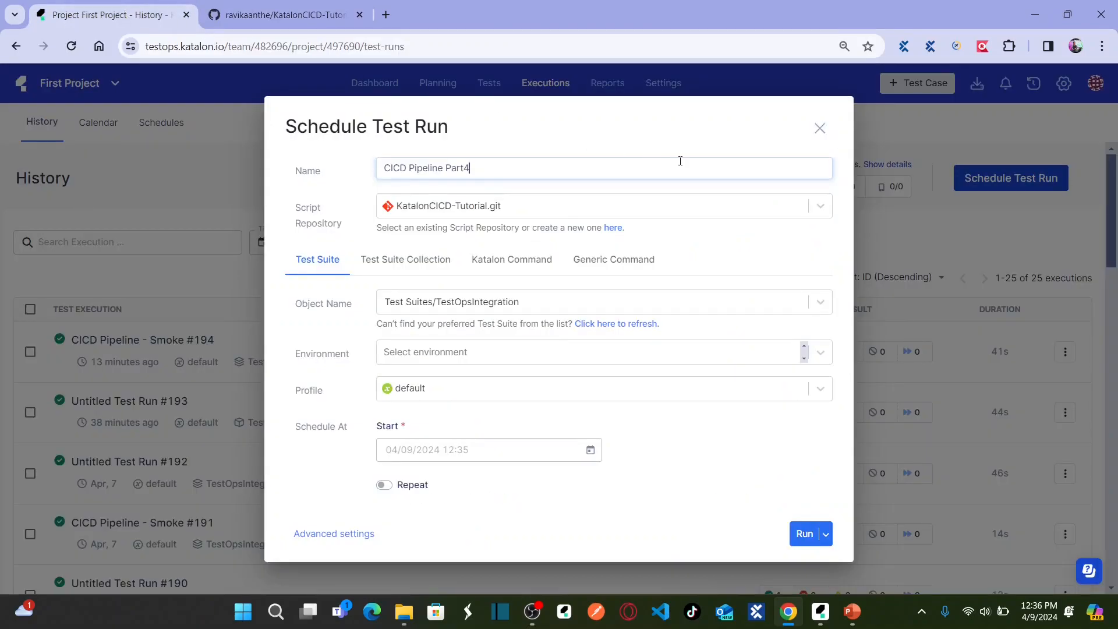
left_click(814, 211)
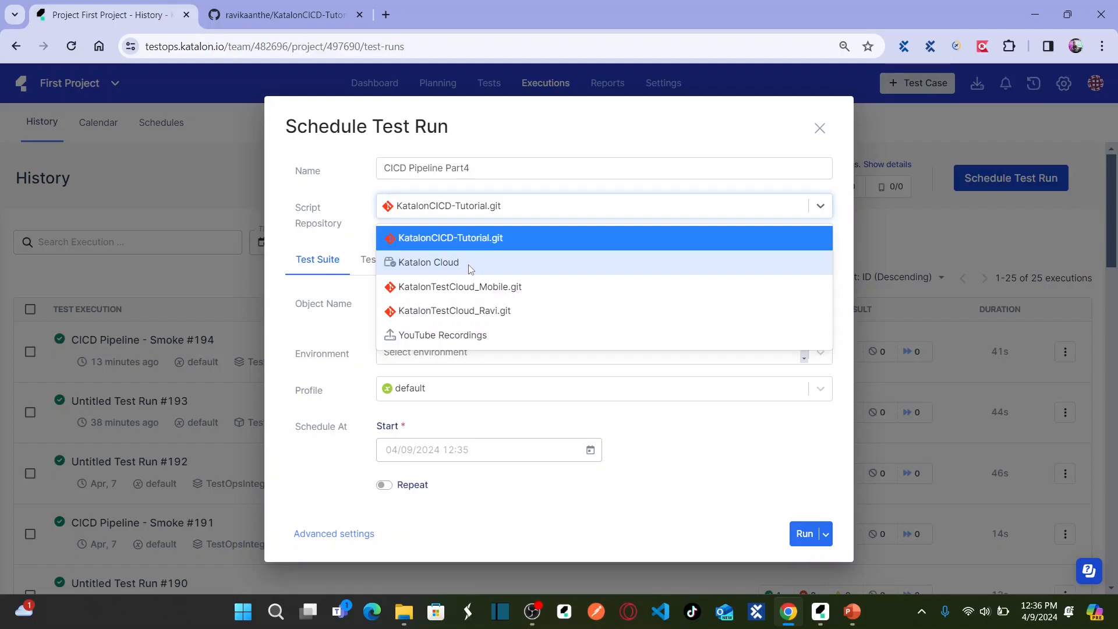
left_click(542, 239)
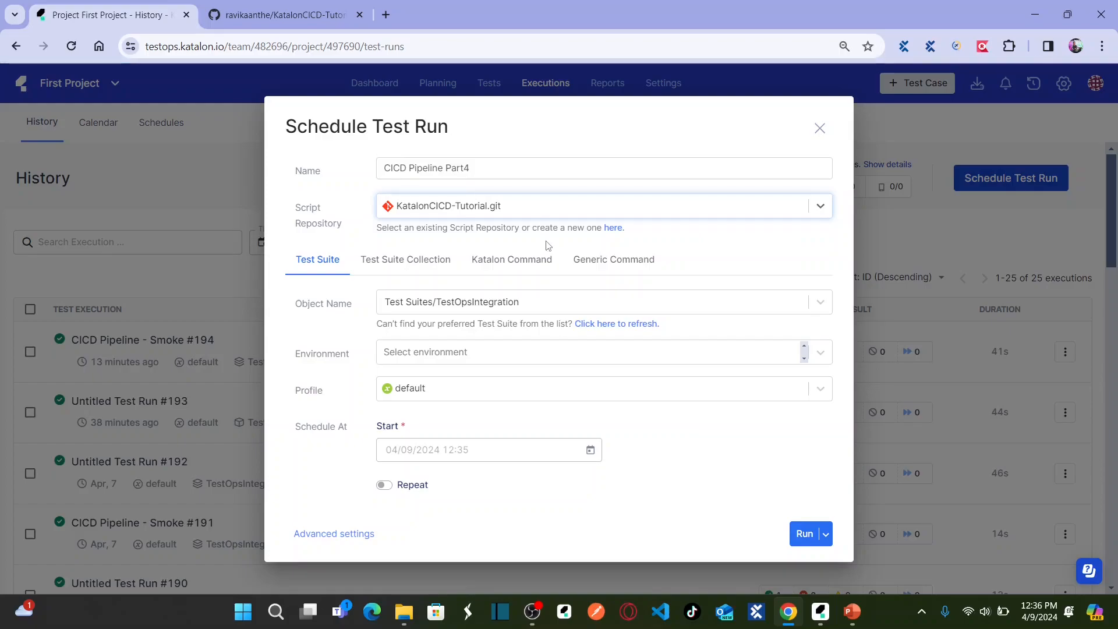
Step: Check the test suites in Katalon Studio, and open the Test Suites folder of the KatalonCICD-Tutorial repository on GitHub in Chrome
left_click(821, 612)
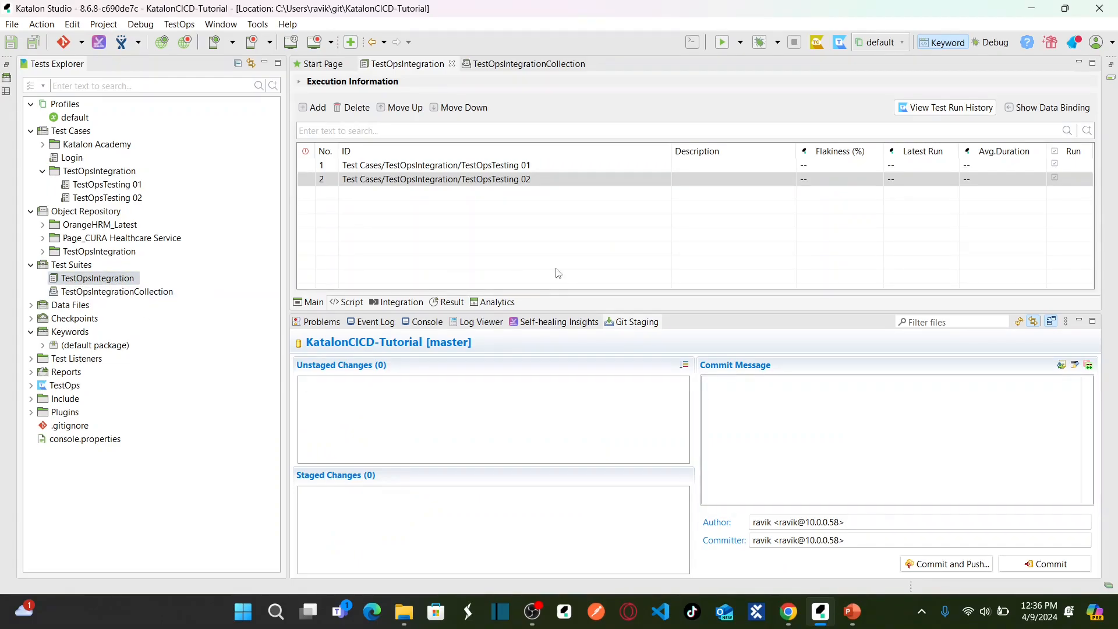
key("alt+Tab")
left_click(300, 16)
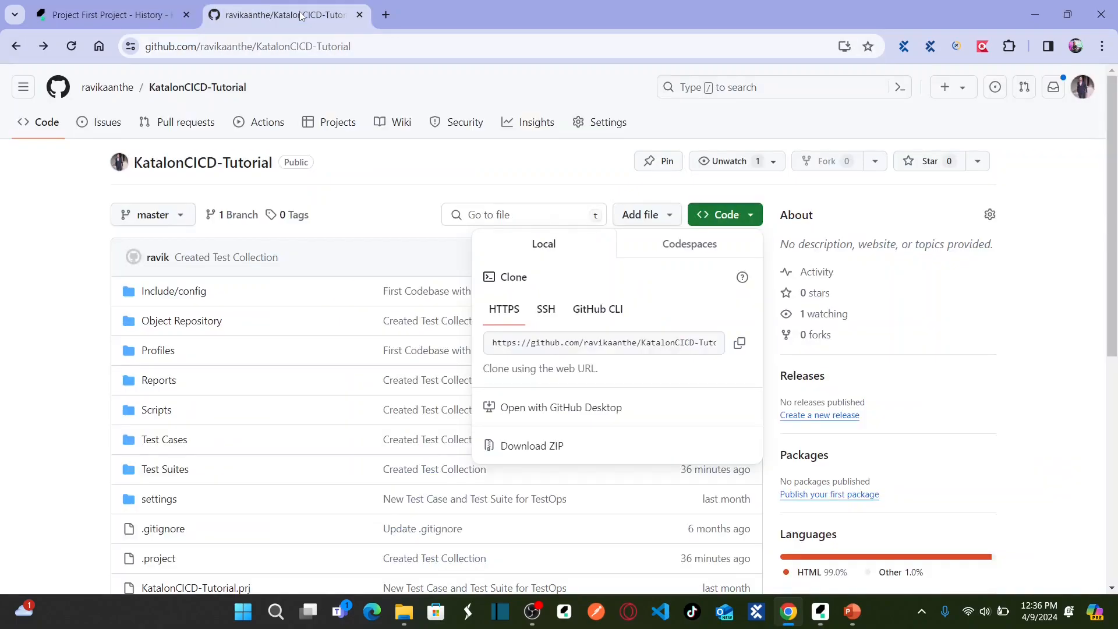
left_click(166, 476)
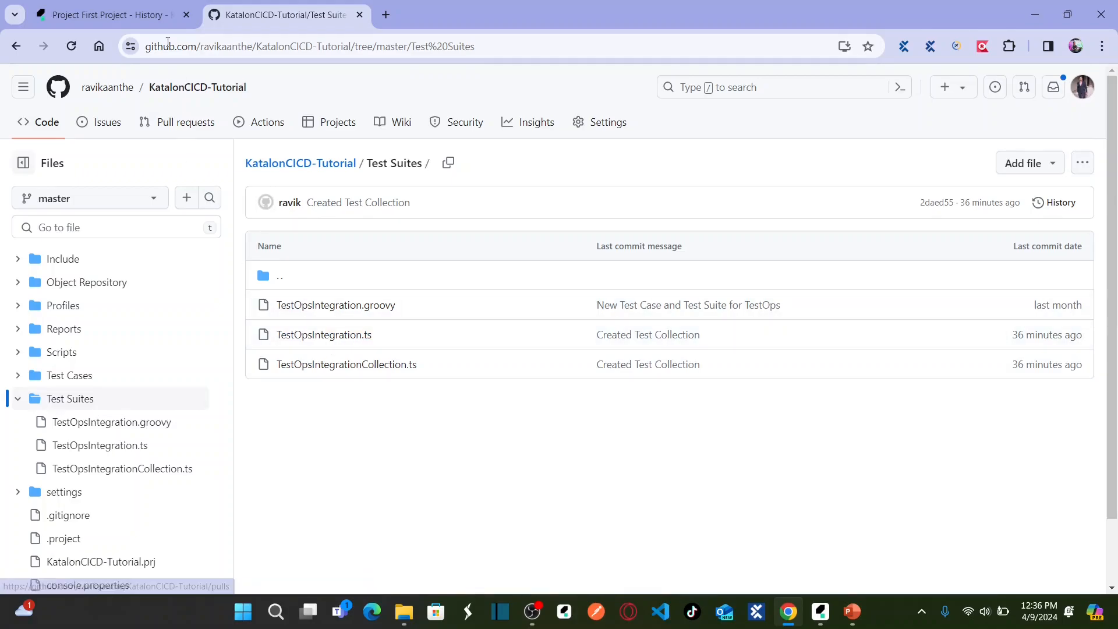
Step: Compare the test suites offered as the test run's object name with the files in GitHub's Test Suites folder, and return to the scheduling form
left_click(142, 21)
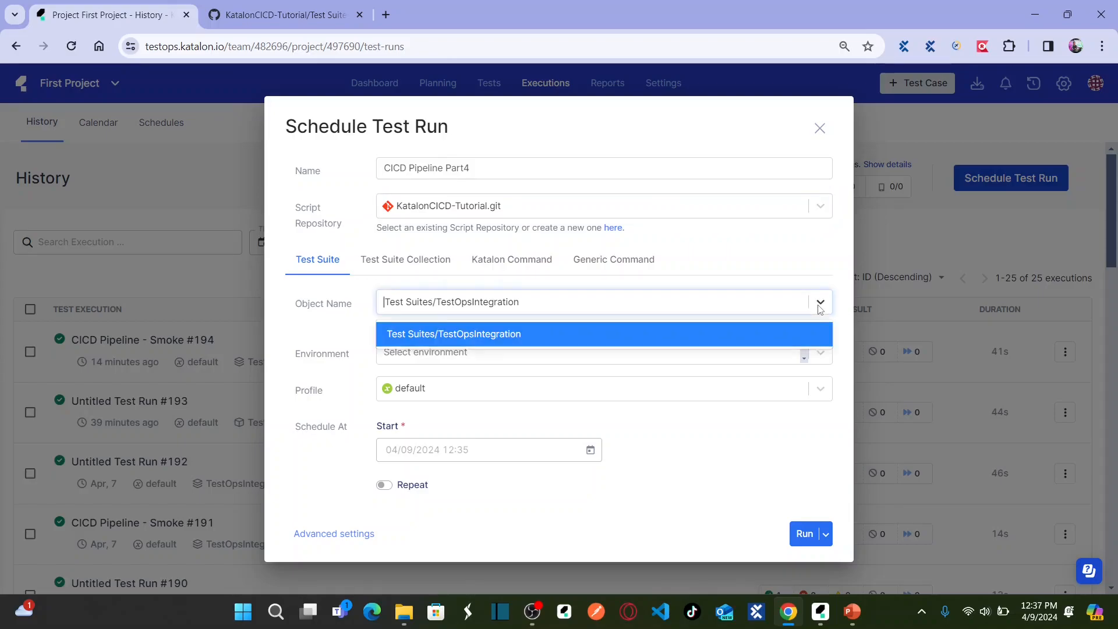
left_click(799, 304)
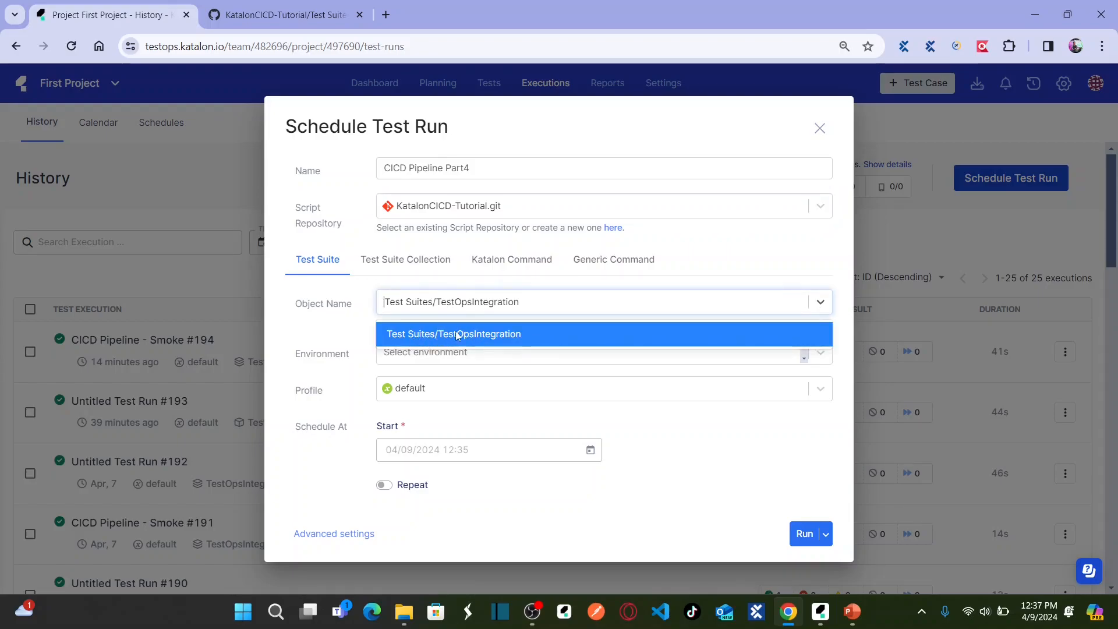
left_click(259, 15)
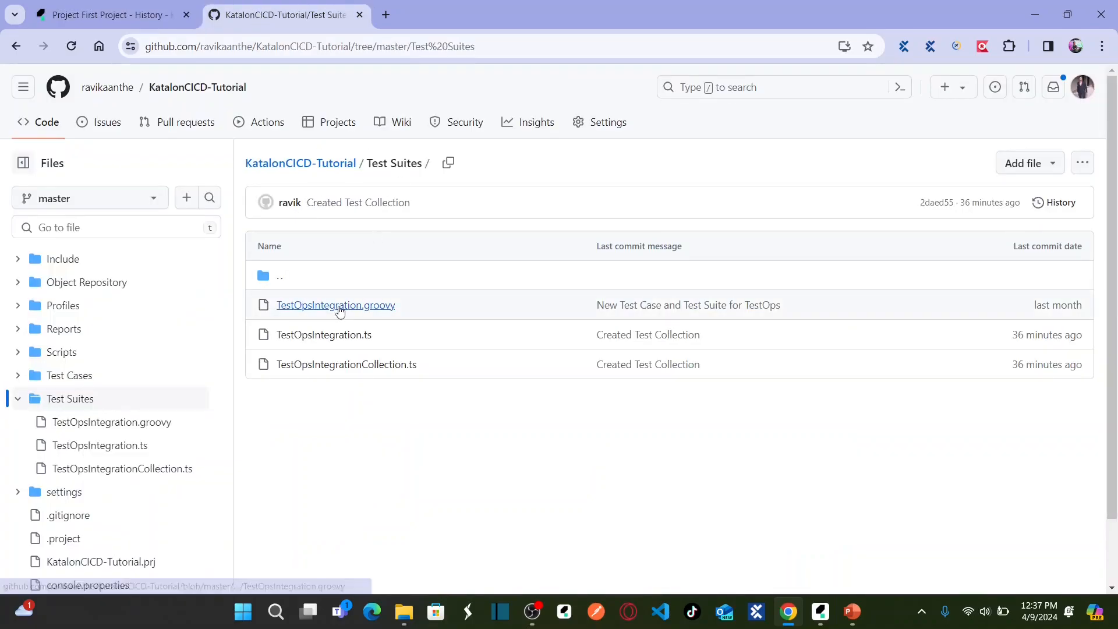
left_click(155, 19)
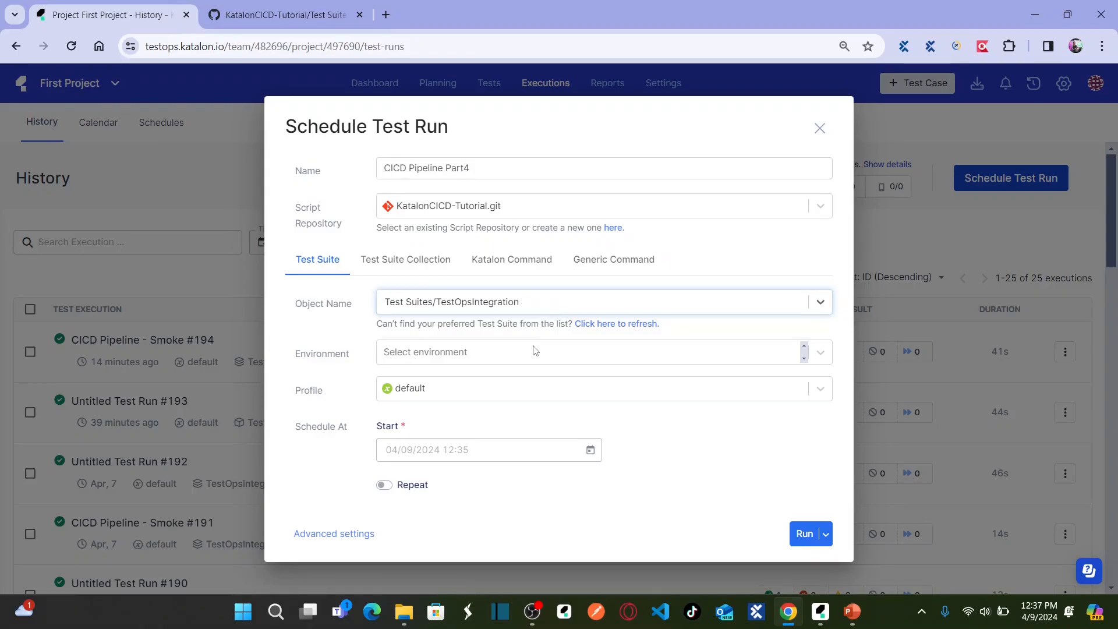
Step: Check the environment instructions on the PowerPoint procedure slide, and return to the scheduling form in Chrome
key("alt+Tab")
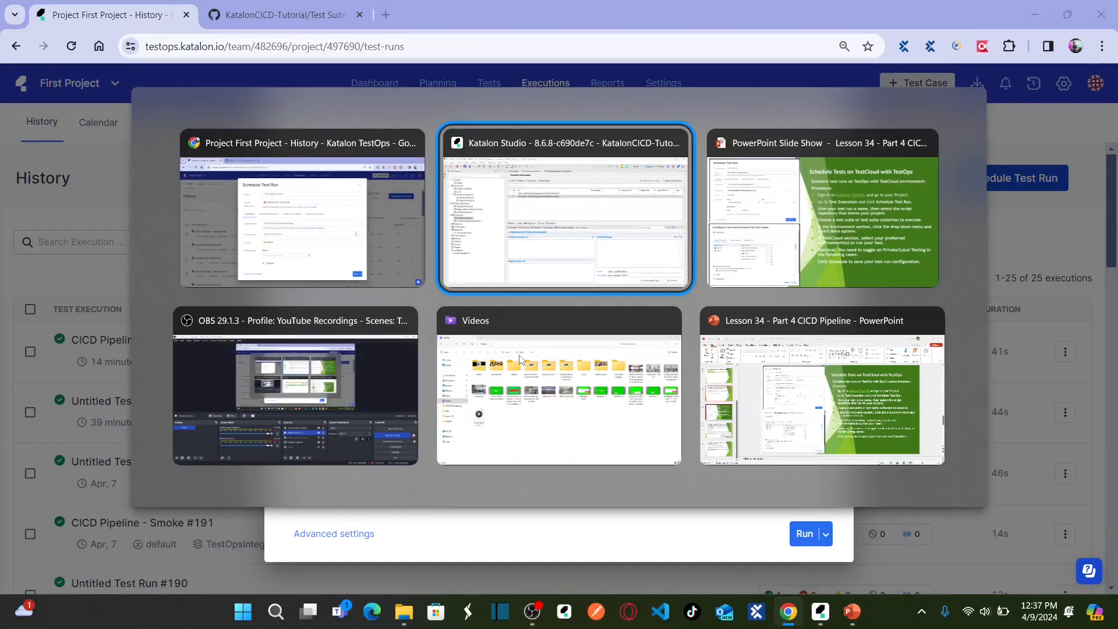
key("alt+Tab")
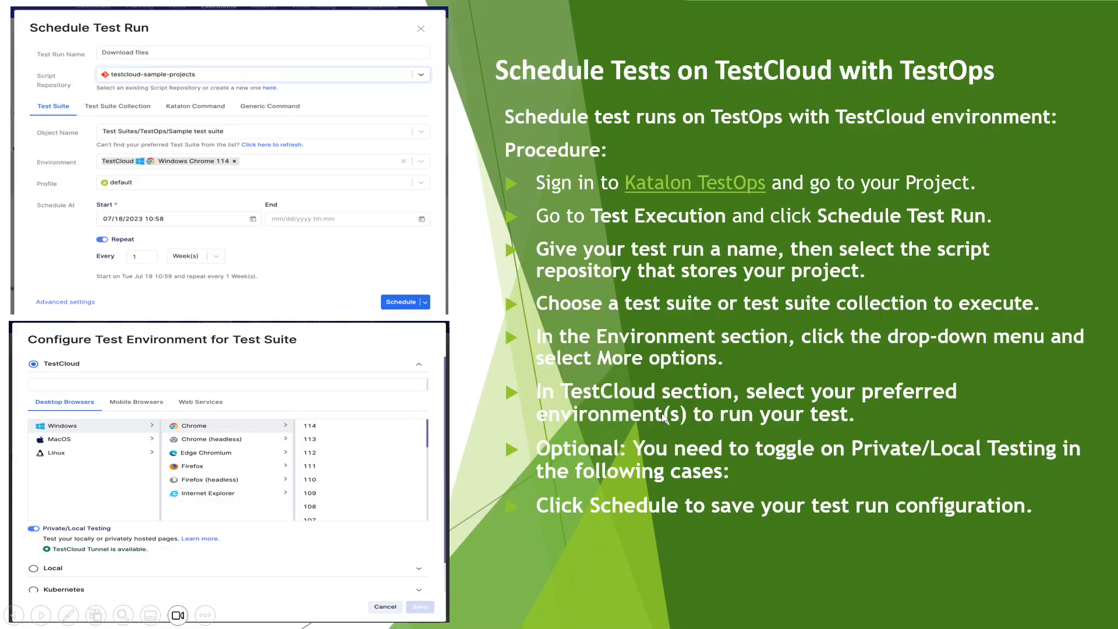
key("alt+Tab")
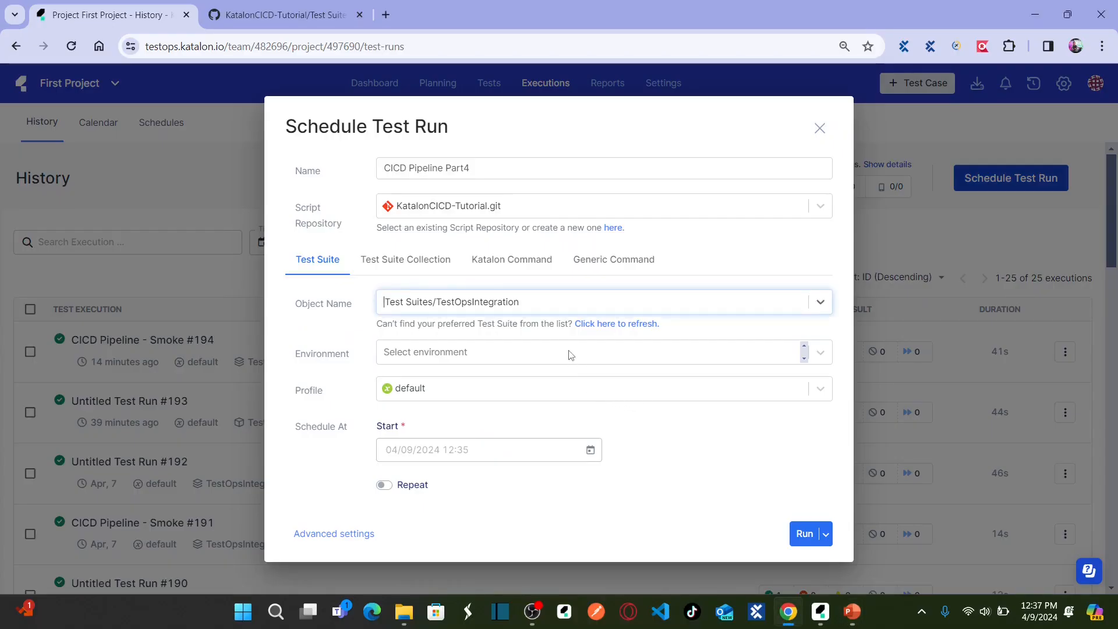
Step: Open the full environment options for the test run and review the environment types available besides TestCloud
left_click(571, 355)
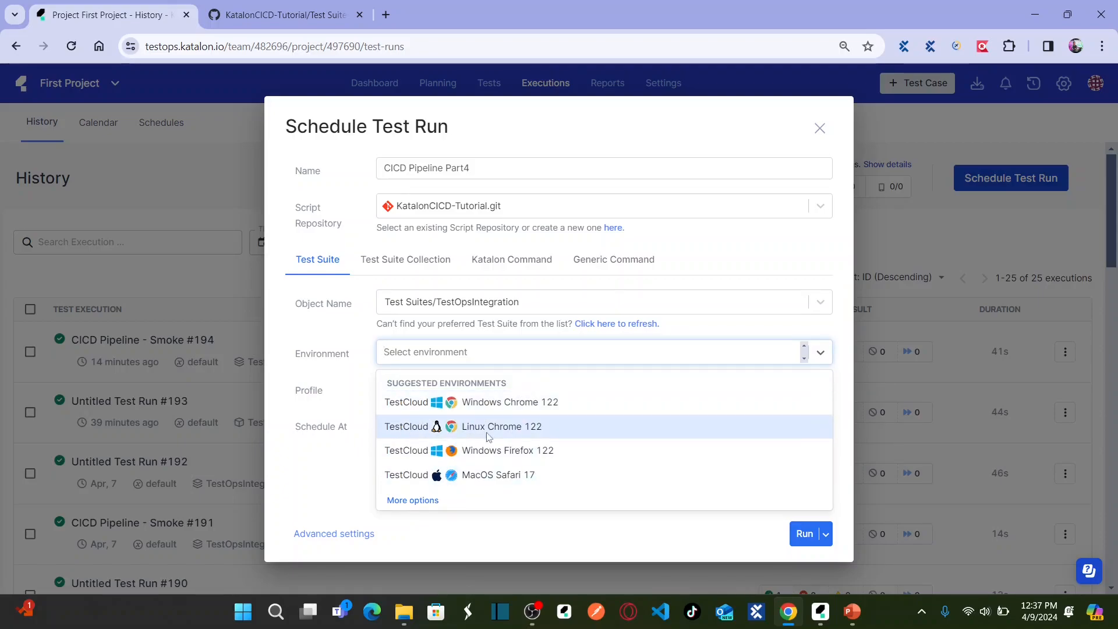
left_click(417, 502)
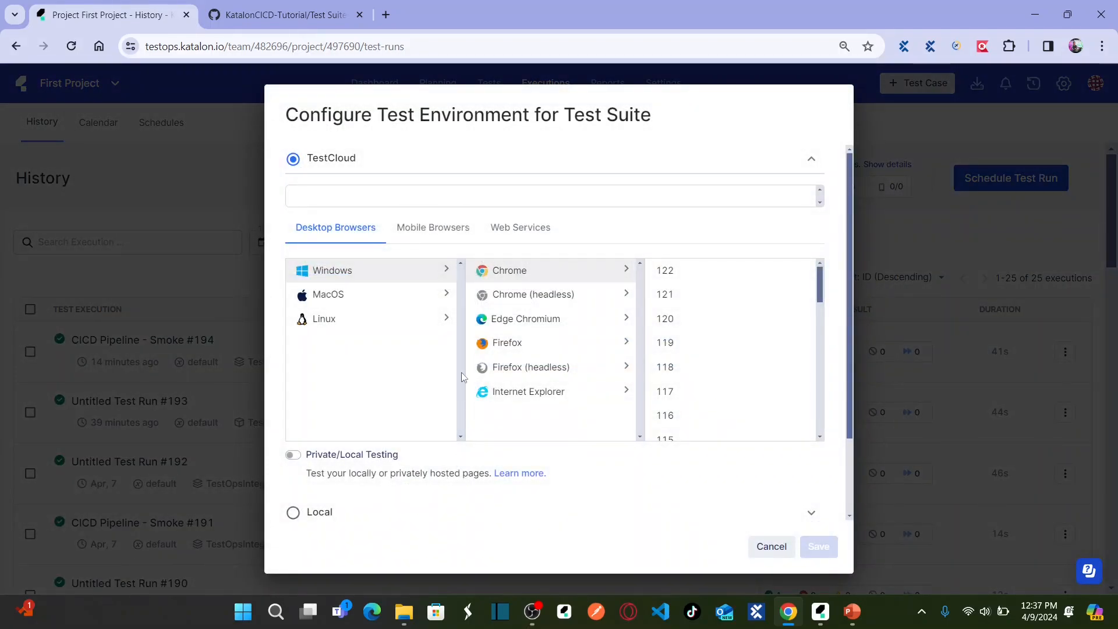
left_click(814, 161)
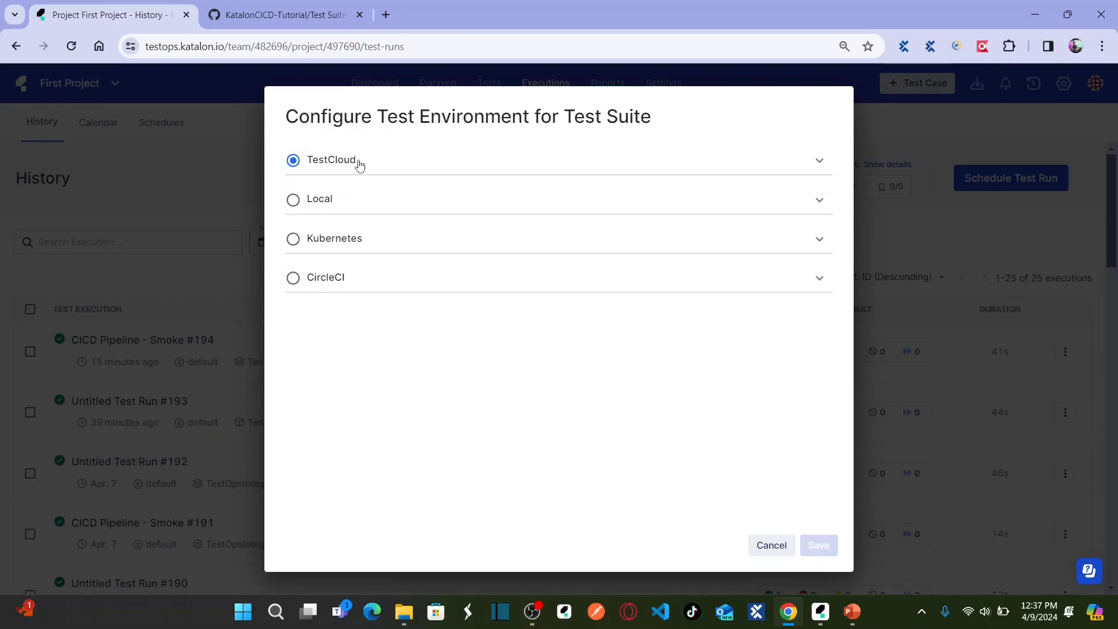
left_click(819, 161)
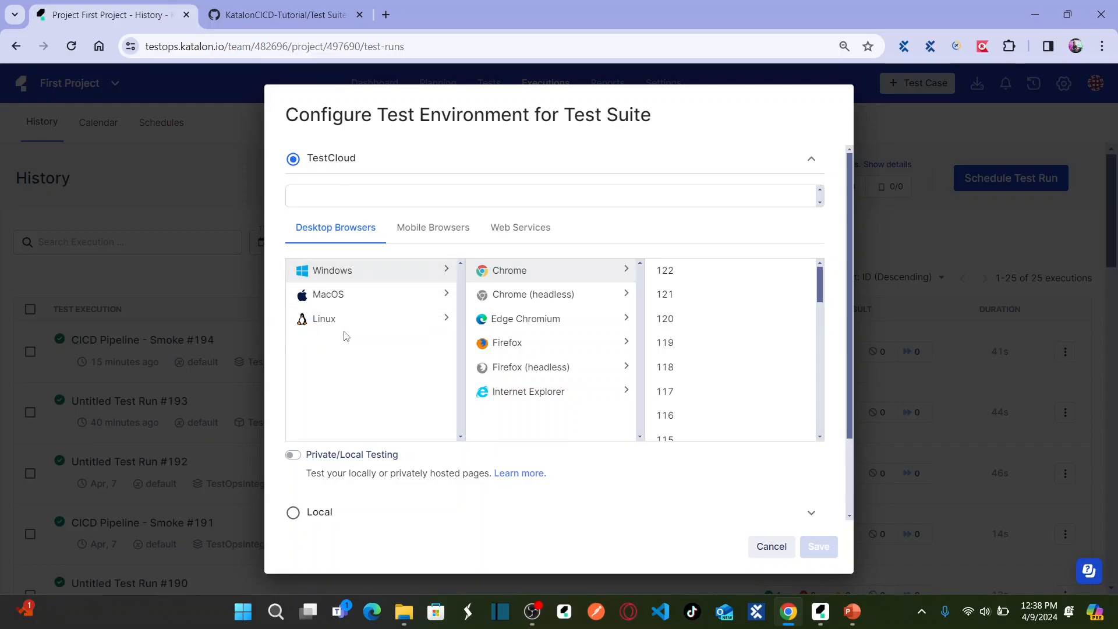
Step: Look through TestCloud's mobile browser and web service options, and the desktop browsers for MacOS and Linux
left_click(432, 234)
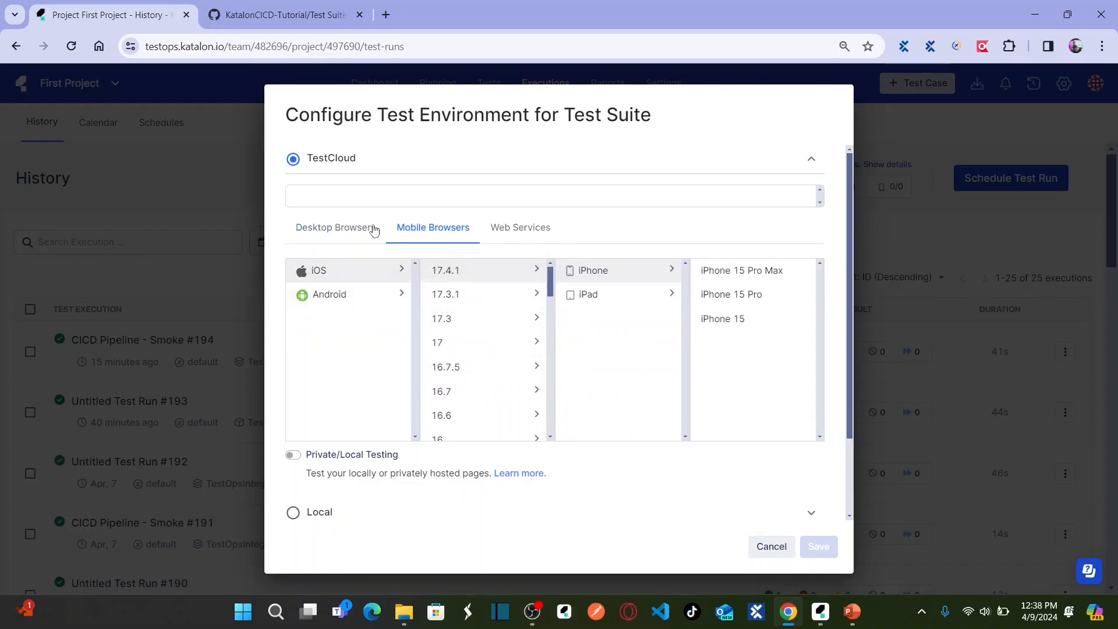
left_click(512, 235)
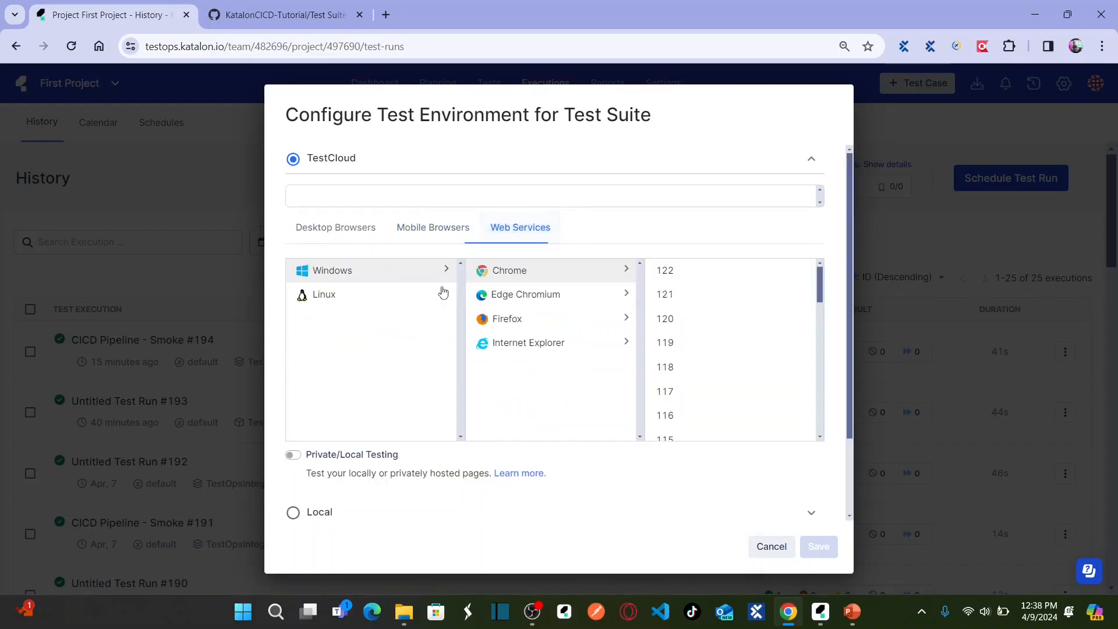
left_click(326, 233)
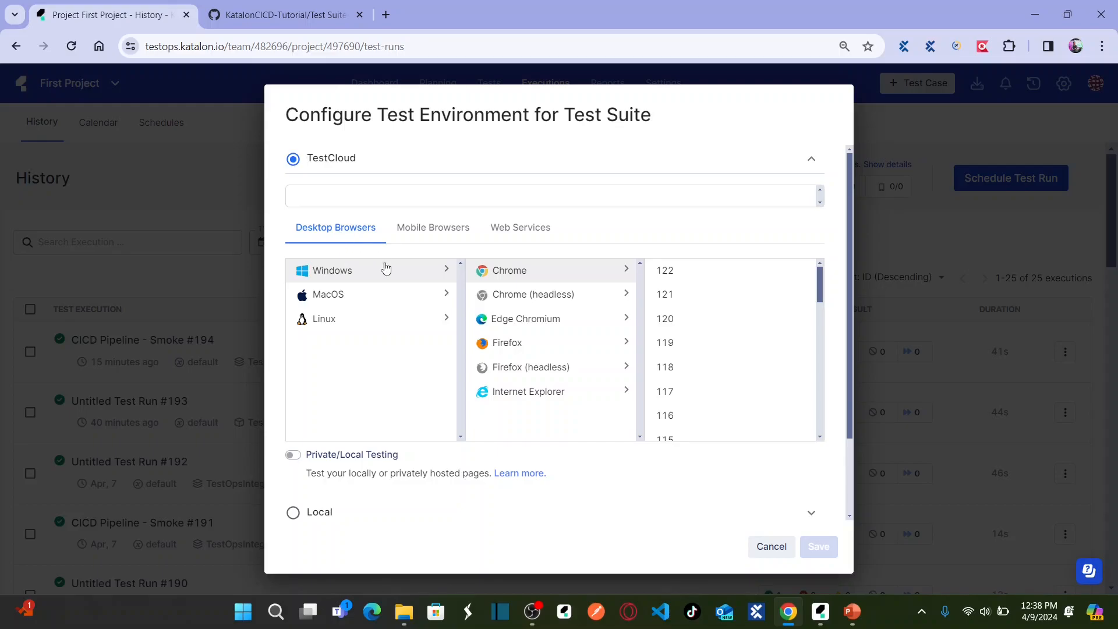
left_click(375, 293)
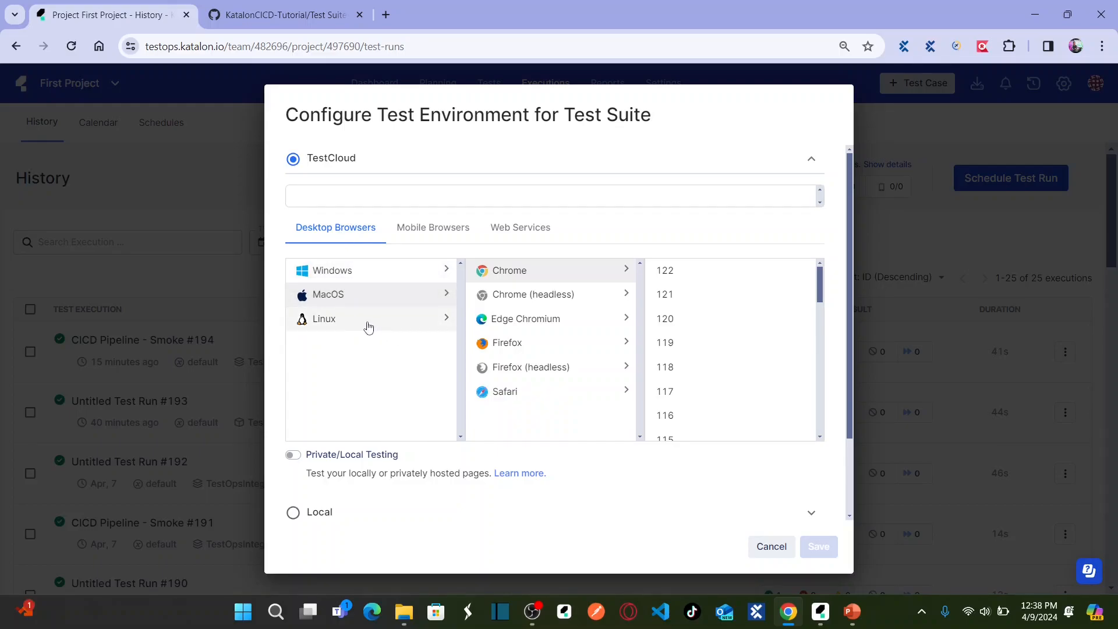
left_click(368, 324)
Step: Choose Windows with Chrome version 114 as the TestCloud desktop environment and save the environment configuration
left_click(386, 279)
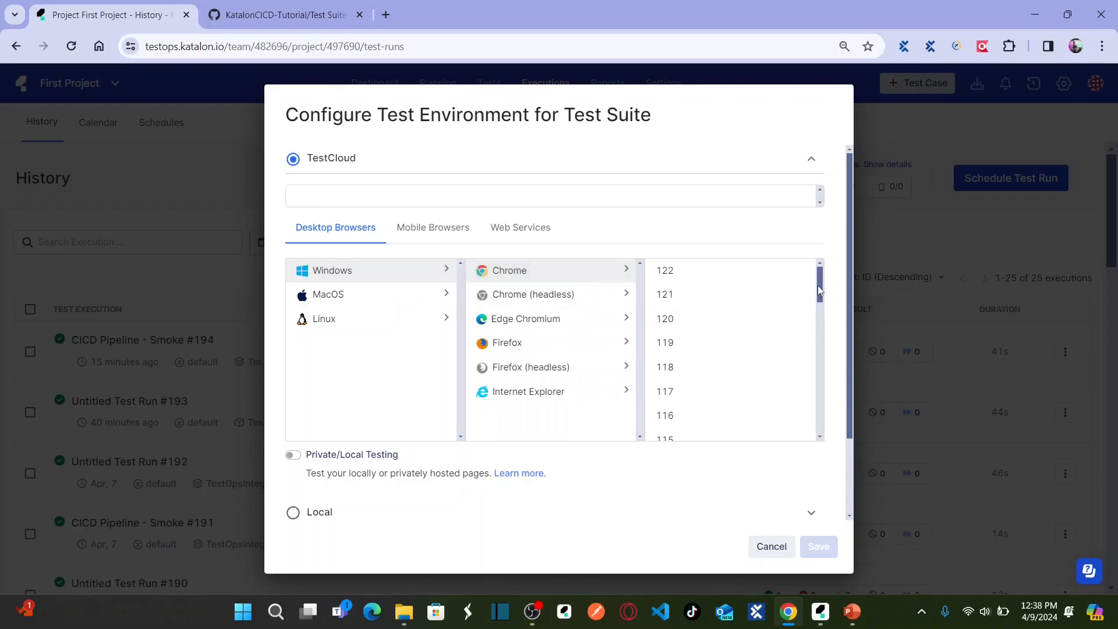
scroll(813, 317, "down", 2)
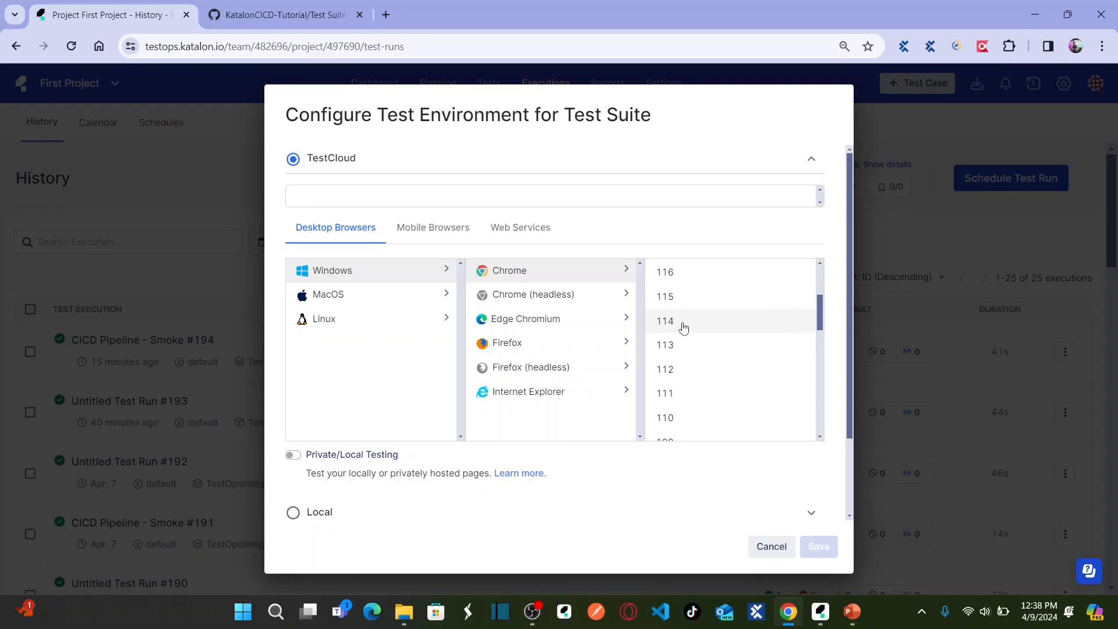
left_click(684, 328)
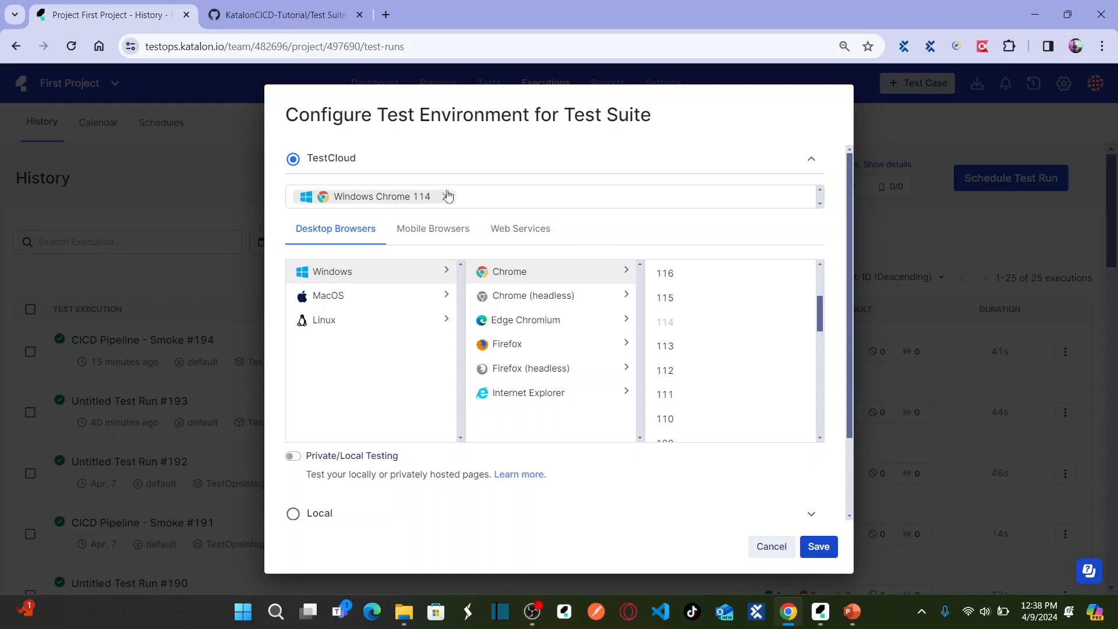
left_click(819, 546)
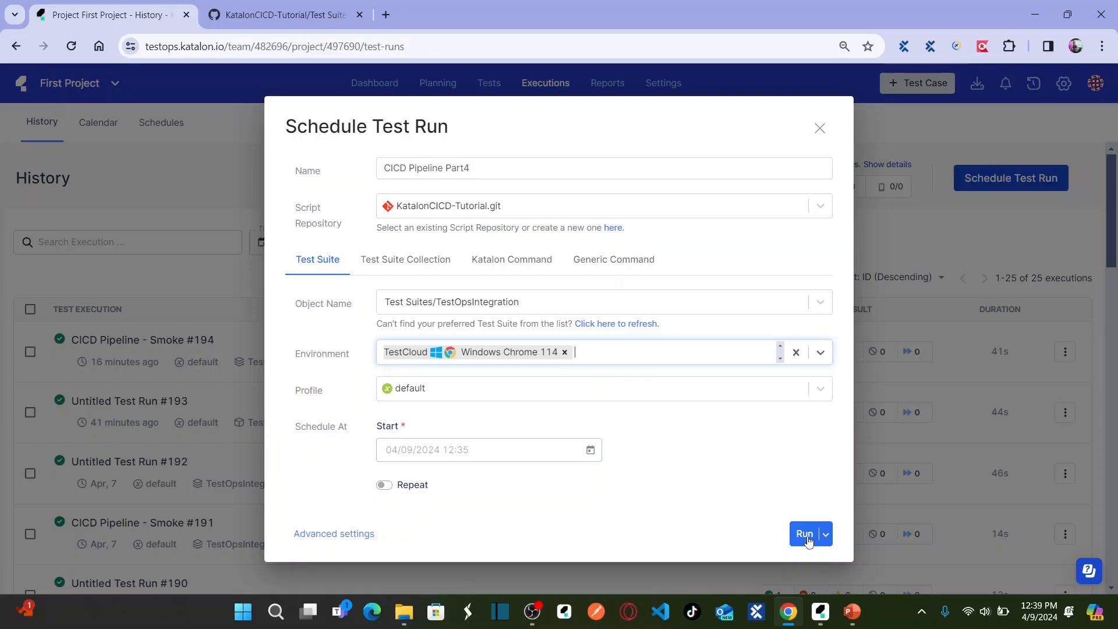
Step: Check the alternative run options, start the CICD Pipeline Part4 test run and open its details from the execution history
left_click(826, 534)
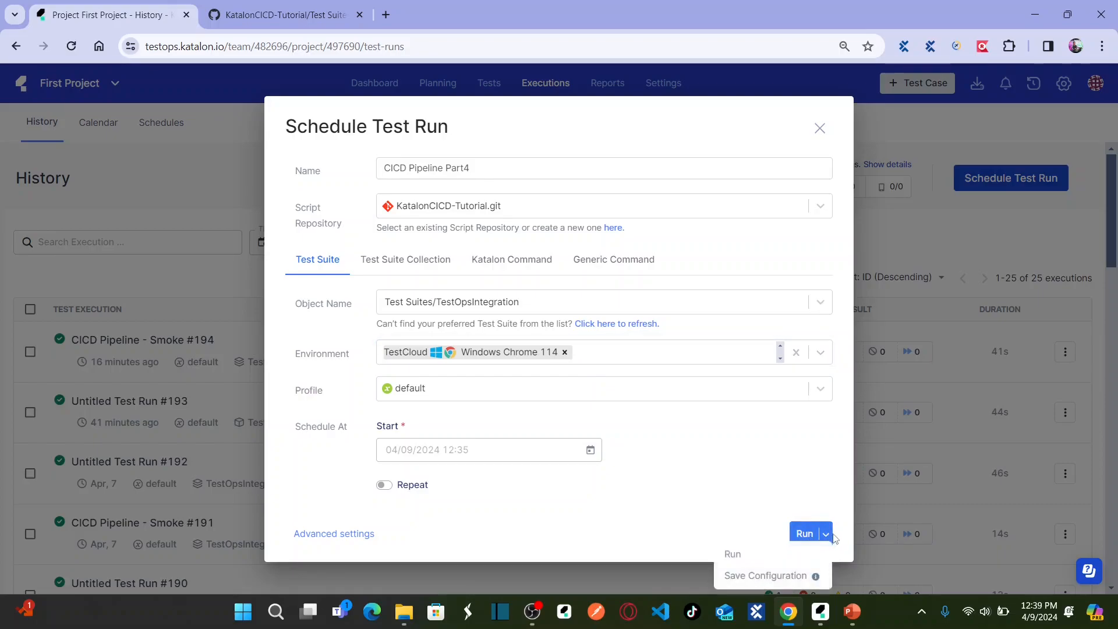
left_click(727, 498)
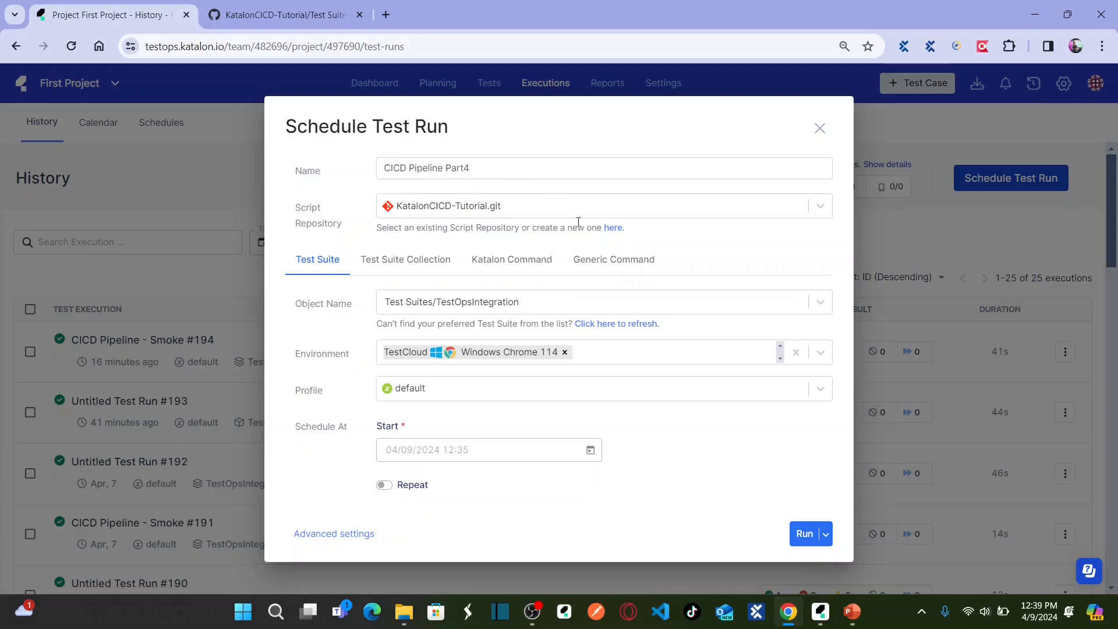
left_click(802, 534)
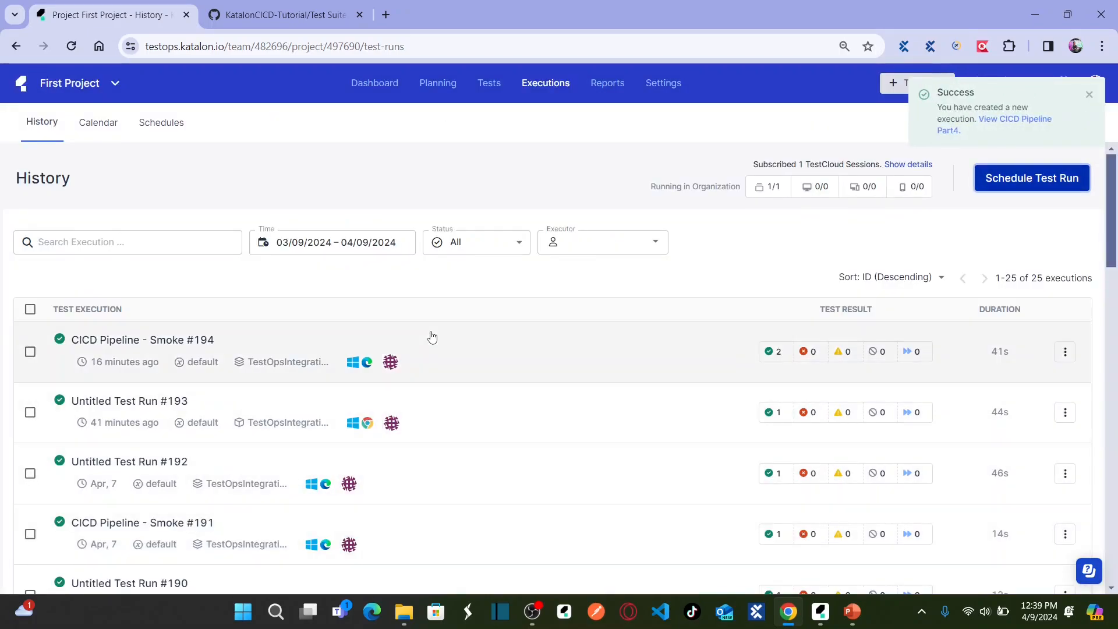
left_click(1014, 121)
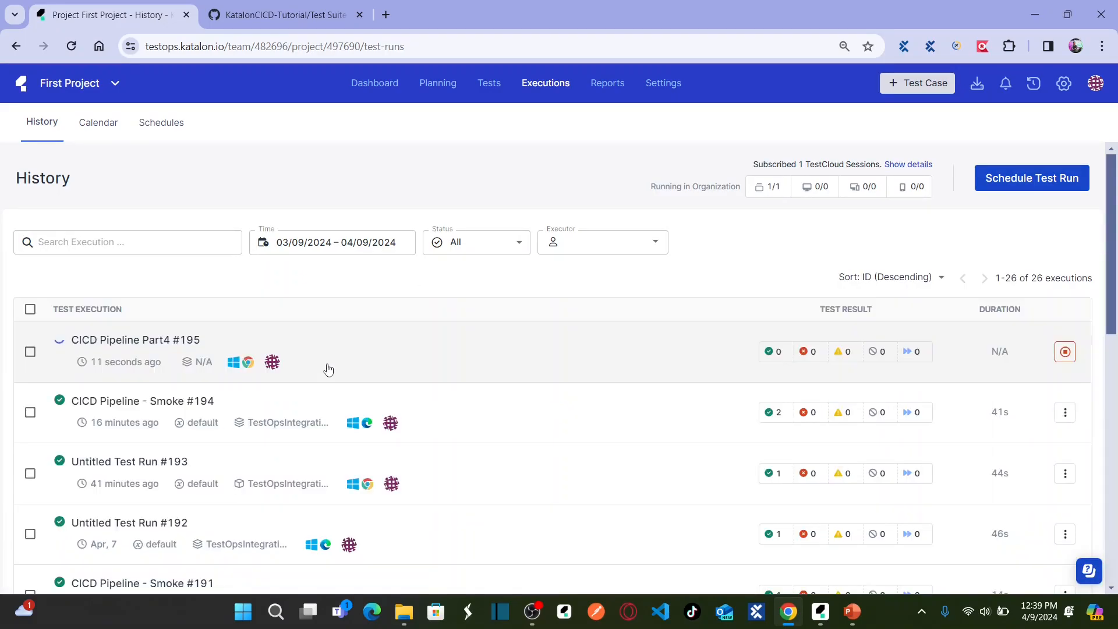
left_click(120, 343)
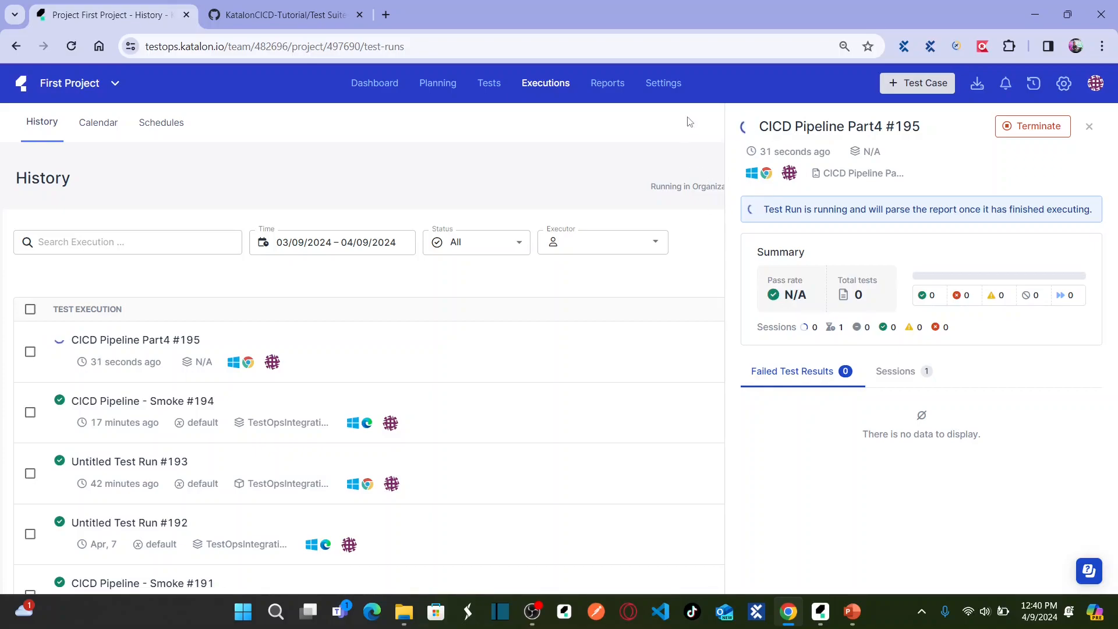
Step: Go to the test run reports, find CICD Pipeline Part4 in the list of all test runs and open its report
left_click(607, 95)
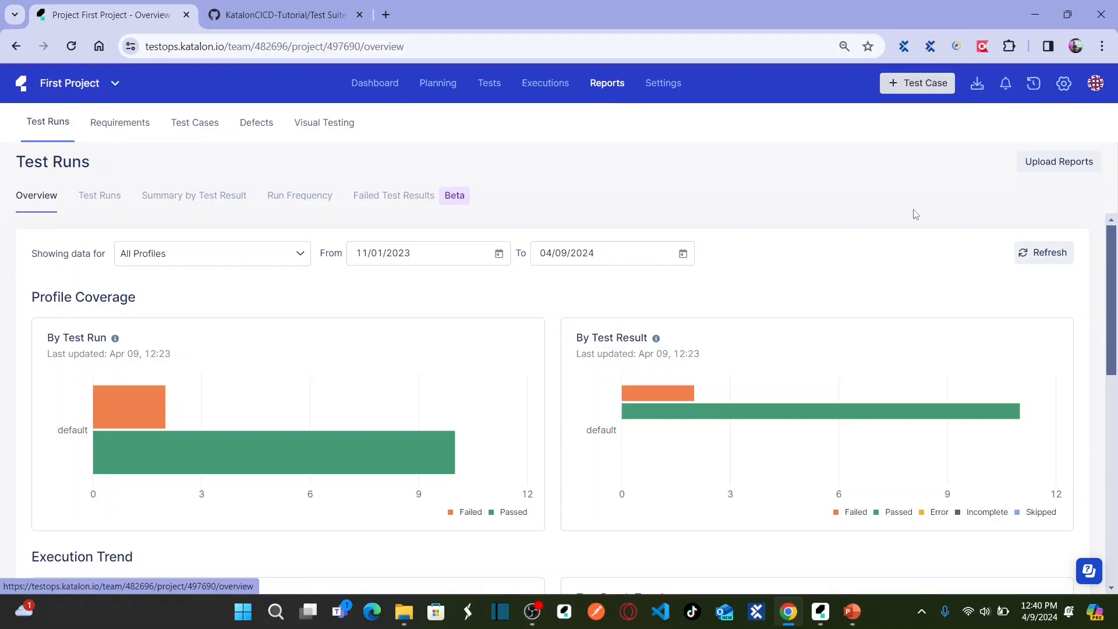
left_click_drag(1113, 246, 1114, 250)
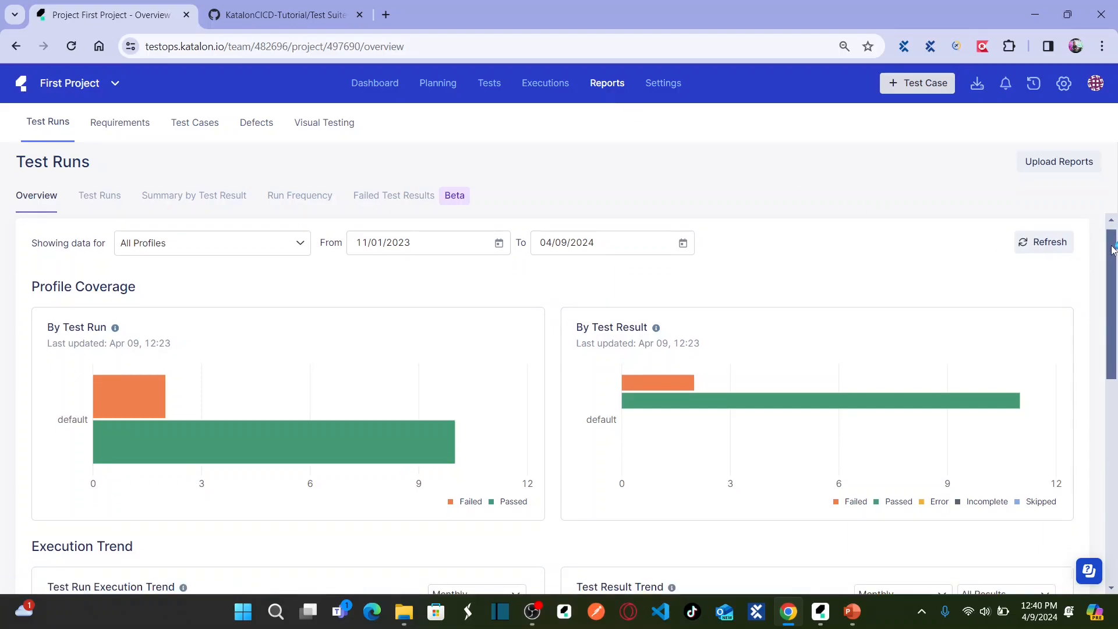
left_click(100, 198)
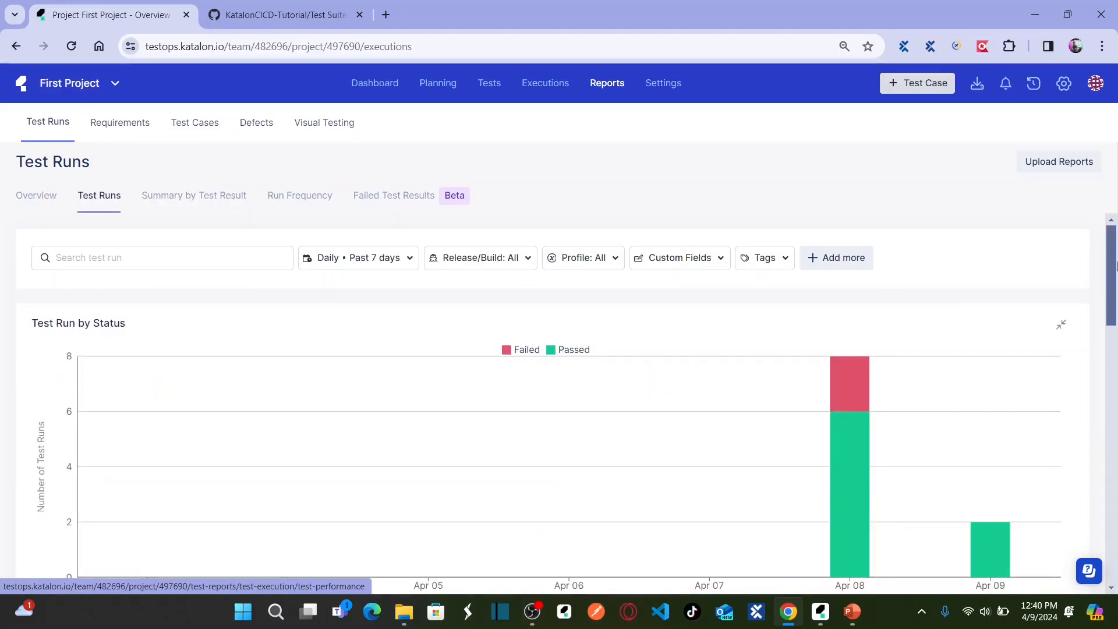
left_click_drag(1115, 266, 1111, 346)
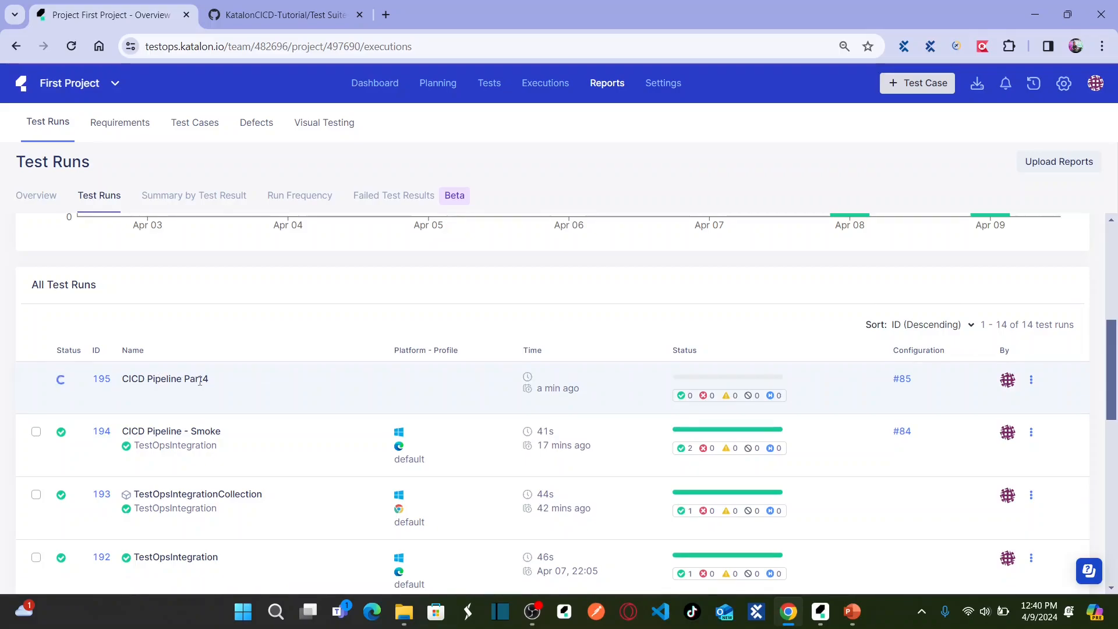
left_click(102, 381)
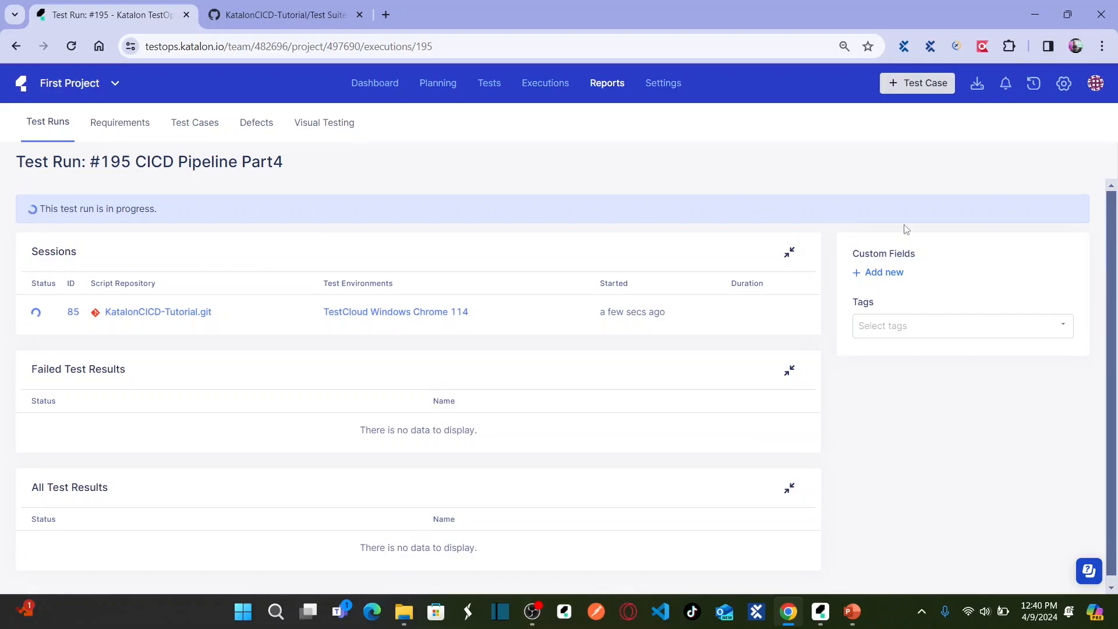
Step: Check the CICD Pipeline Part4 summary in the execution history, and switch to Katalon Studio to view the TestOpsIntegration test suite
left_click(545, 90)
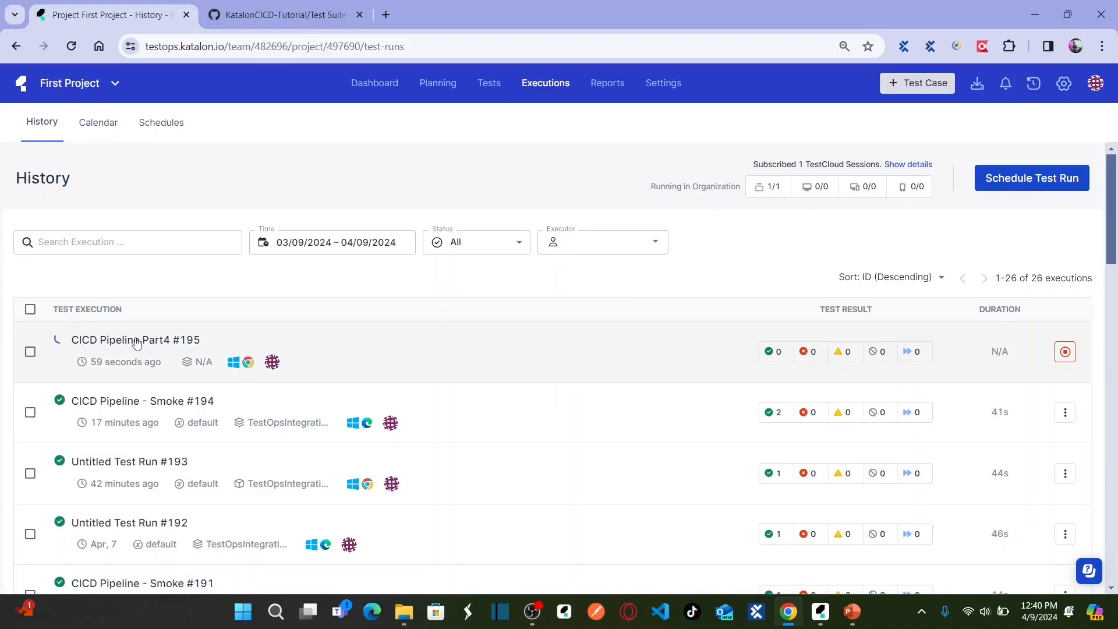
left_click(131, 345)
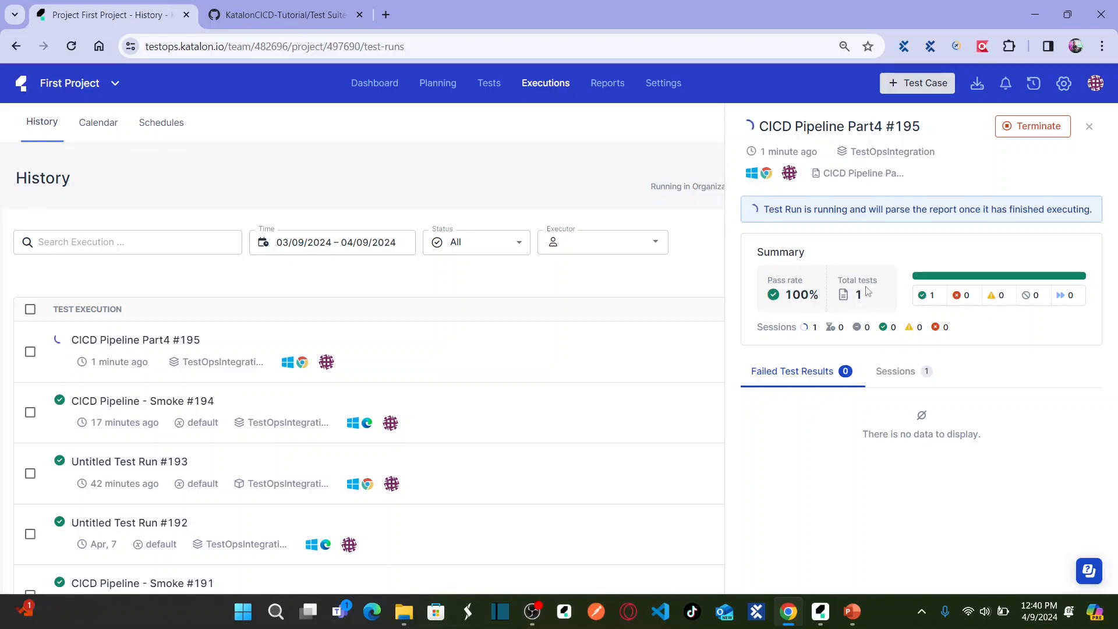
left_click(821, 611)
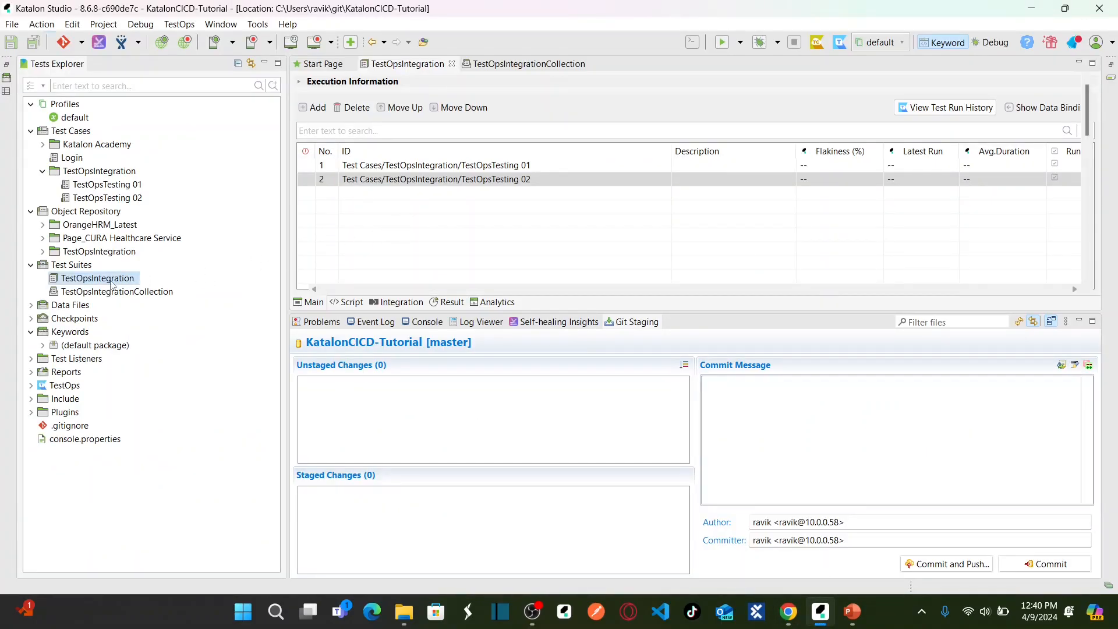
Step: Review the TestOpsTesting 01 and TestOpsTesting 02 test cases in the TestOpsIntegration suite, and switch back to Katalon TestOps in the browser
left_click(434, 166)
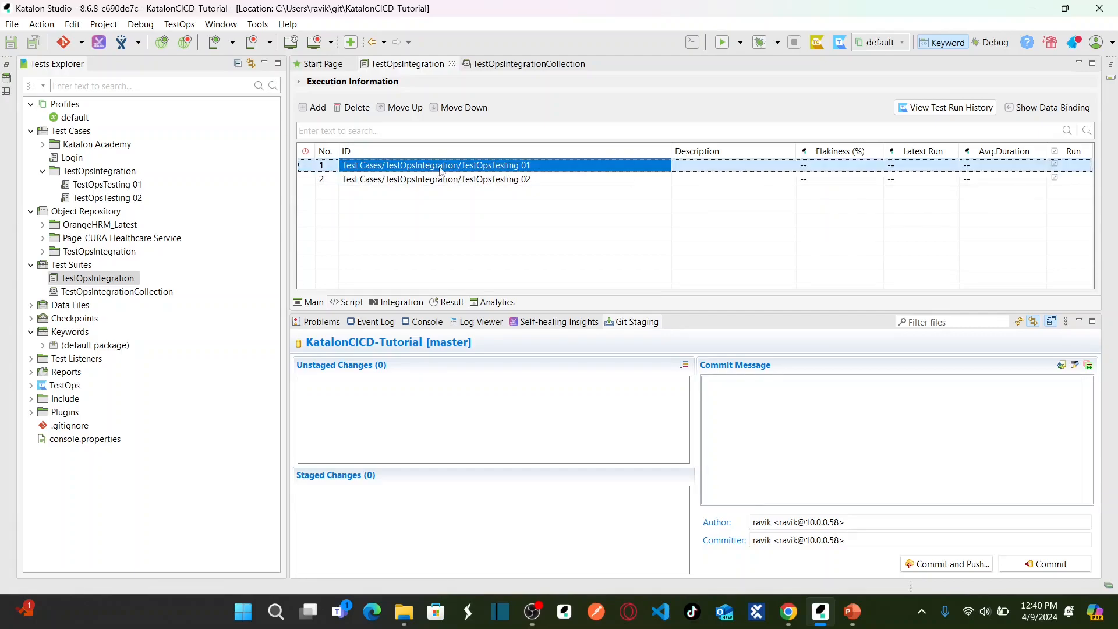
left_click(462, 179)
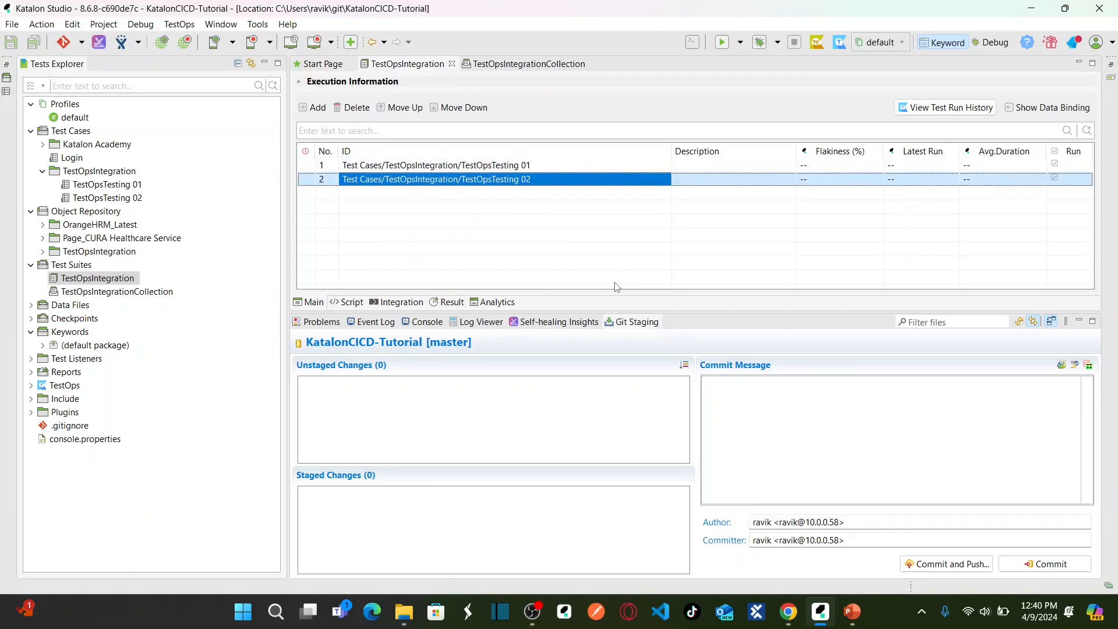
key("alt+Tab")
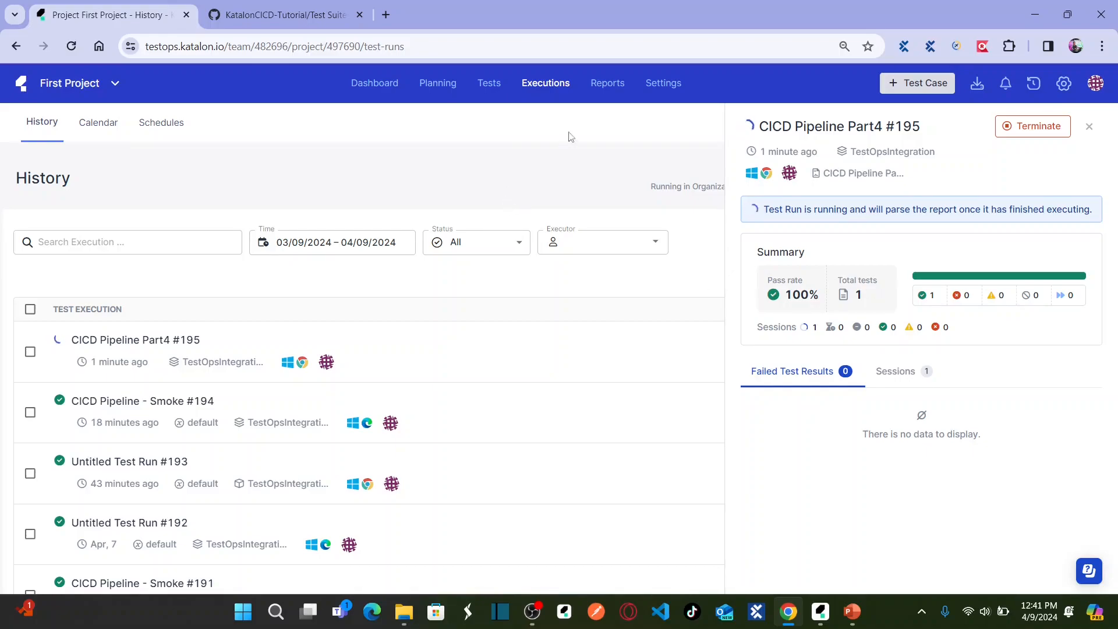
Step: Go to the test run reports, find CICD Pipeline Part4 among all test runs and open its report
left_click(617, 84)
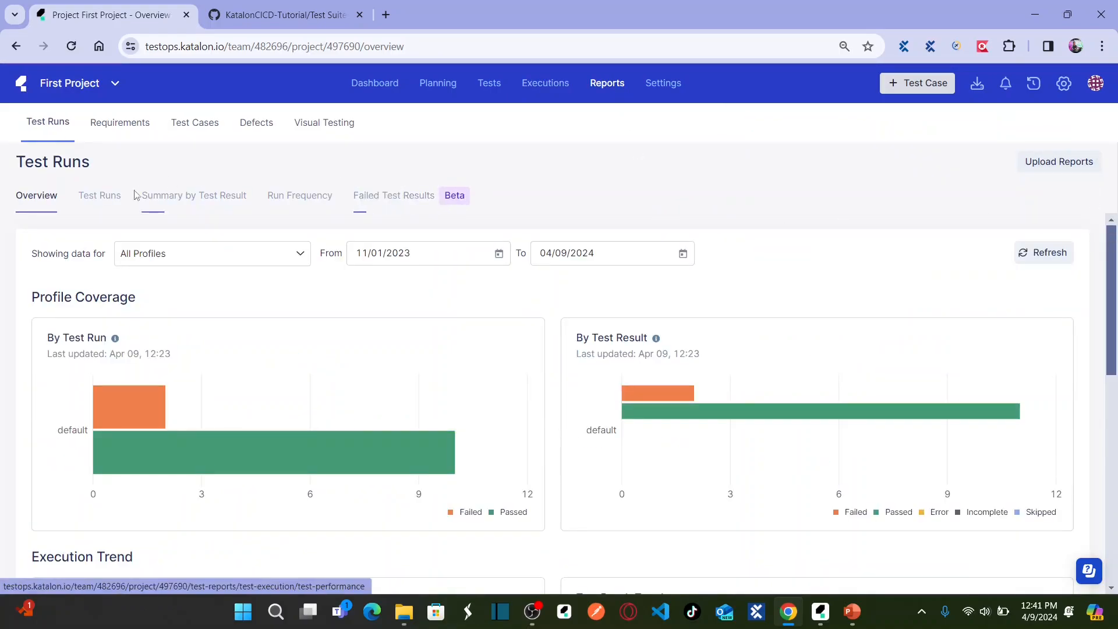
left_click(103, 208)
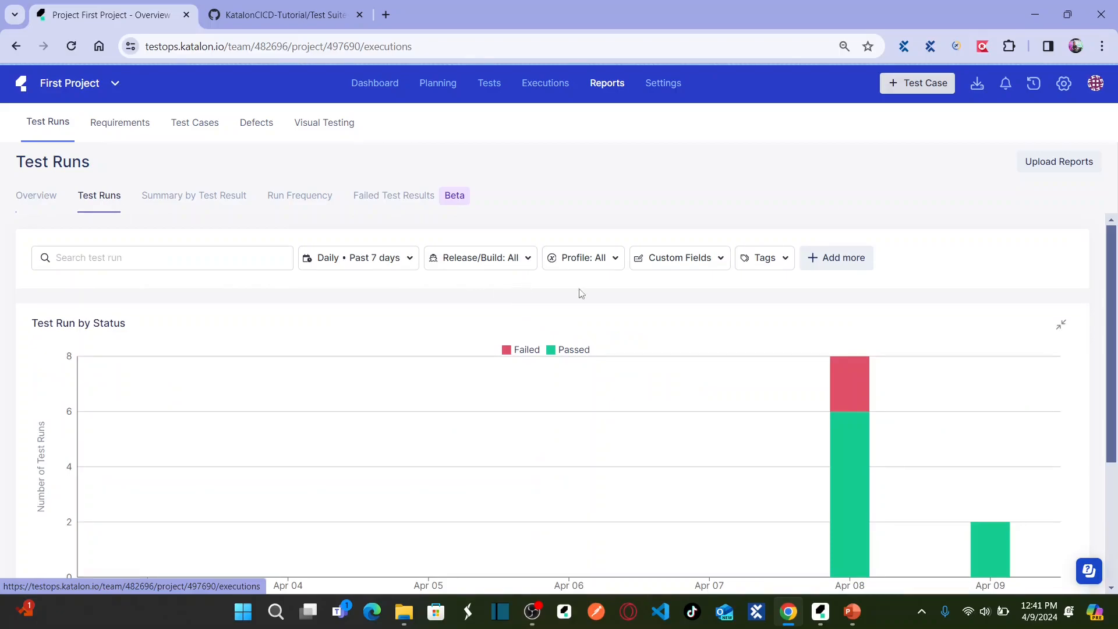
left_click_drag(1116, 244, 1108, 347)
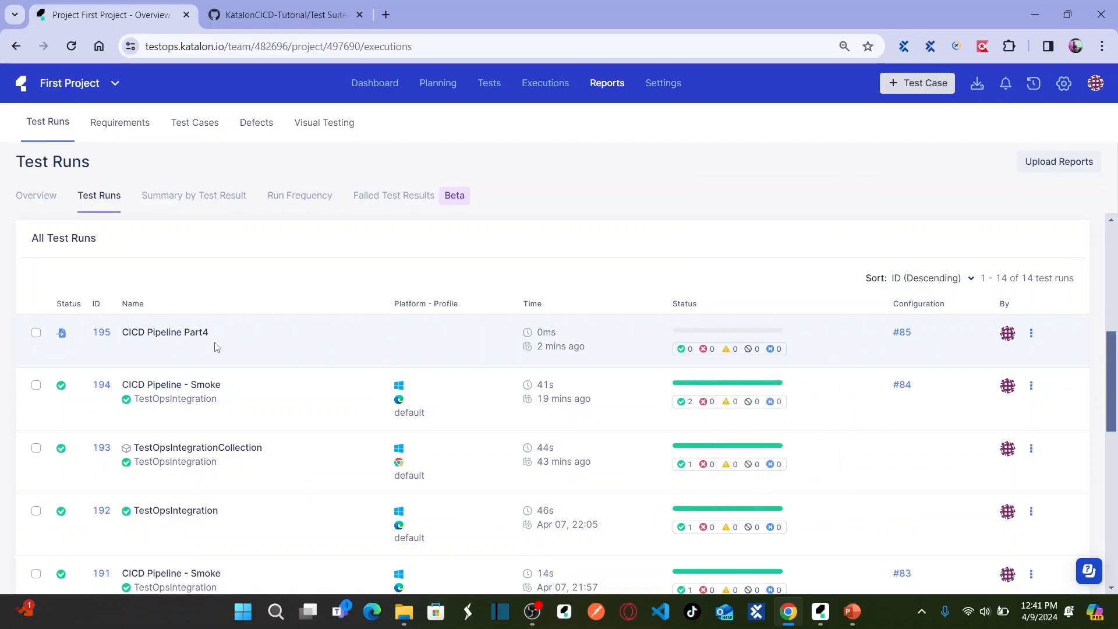
left_click(102, 333)
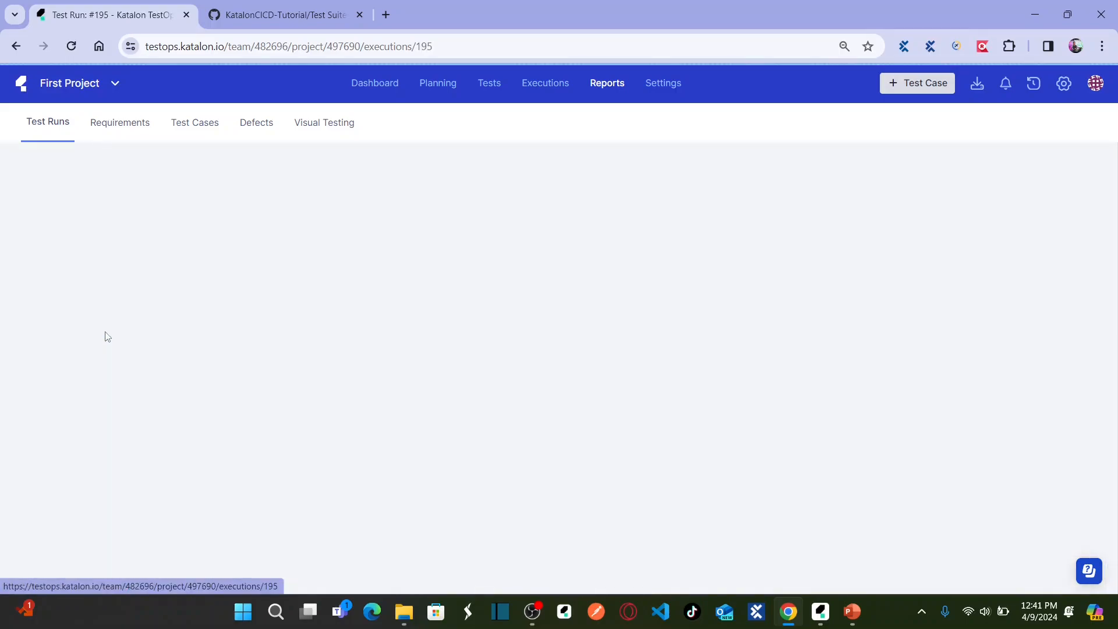
Step: Examine the summary and test suites of the CICD Pipeline Part4 report, and view its individual test results
scroll(776, 425, "down", 10)
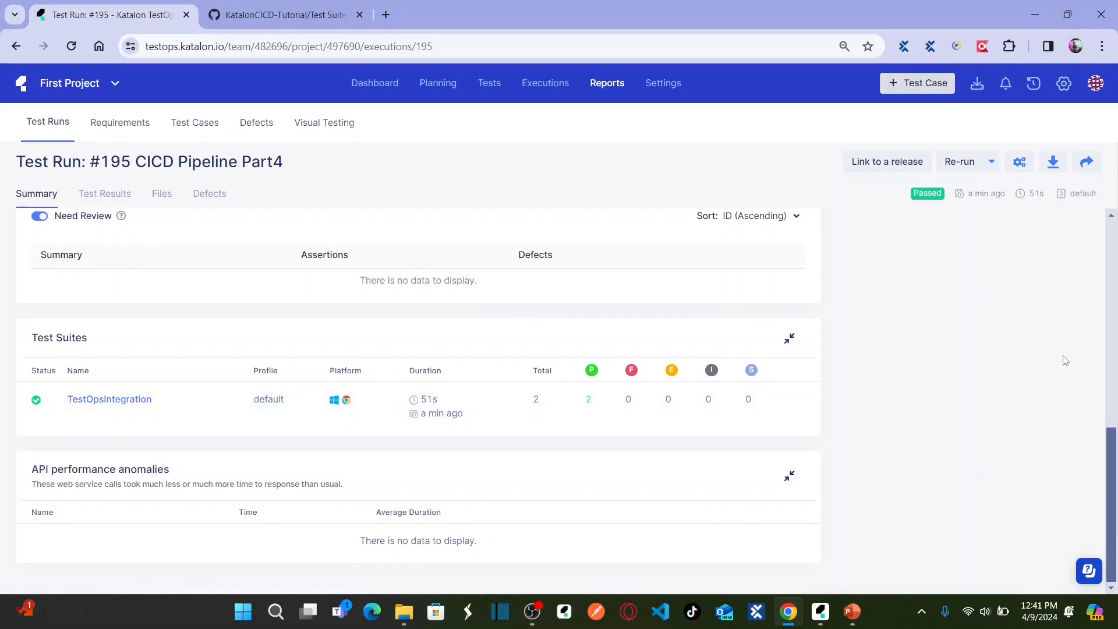
left_click_drag(1112, 454, 1116, 244)
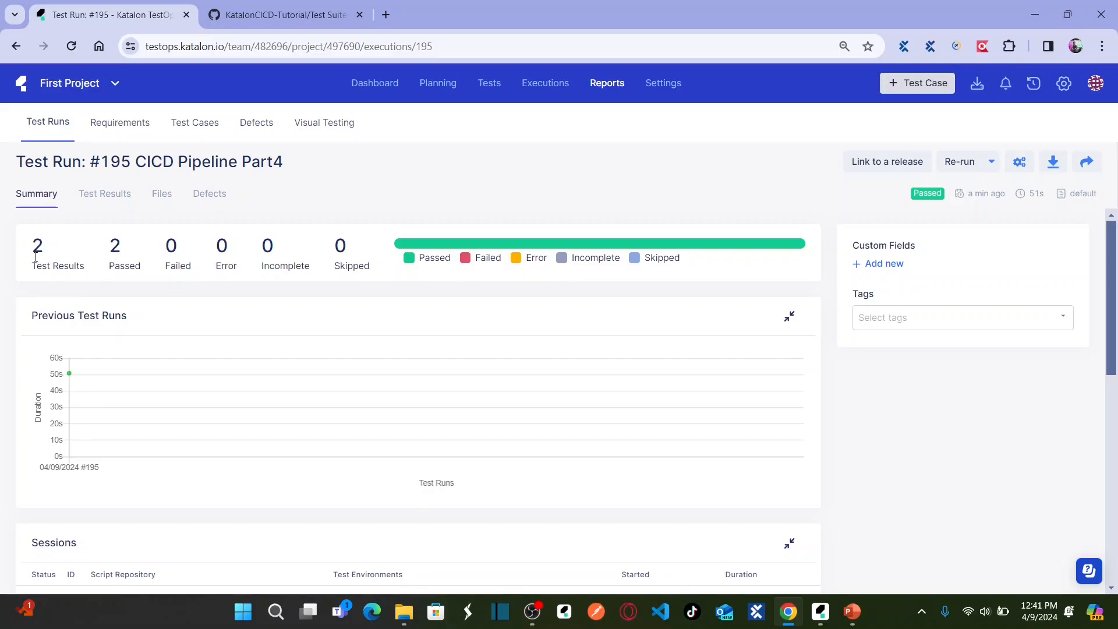
left_click(102, 201)
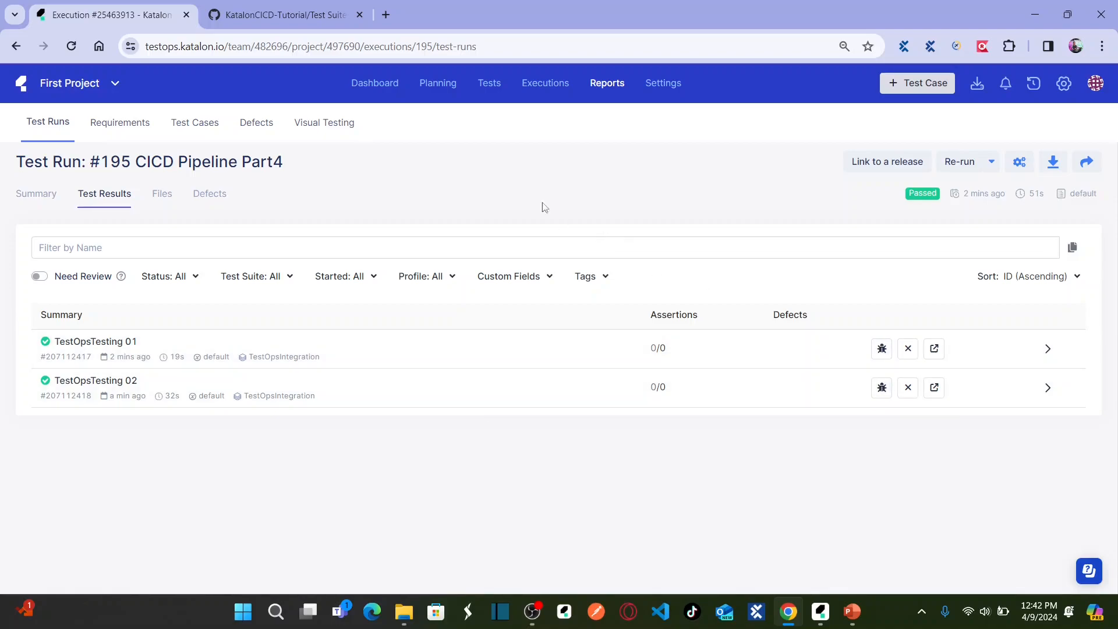
Step: Check the CICD Pipeline Part4 details in the execution history, and open its entry in the schedules
left_click(552, 88)
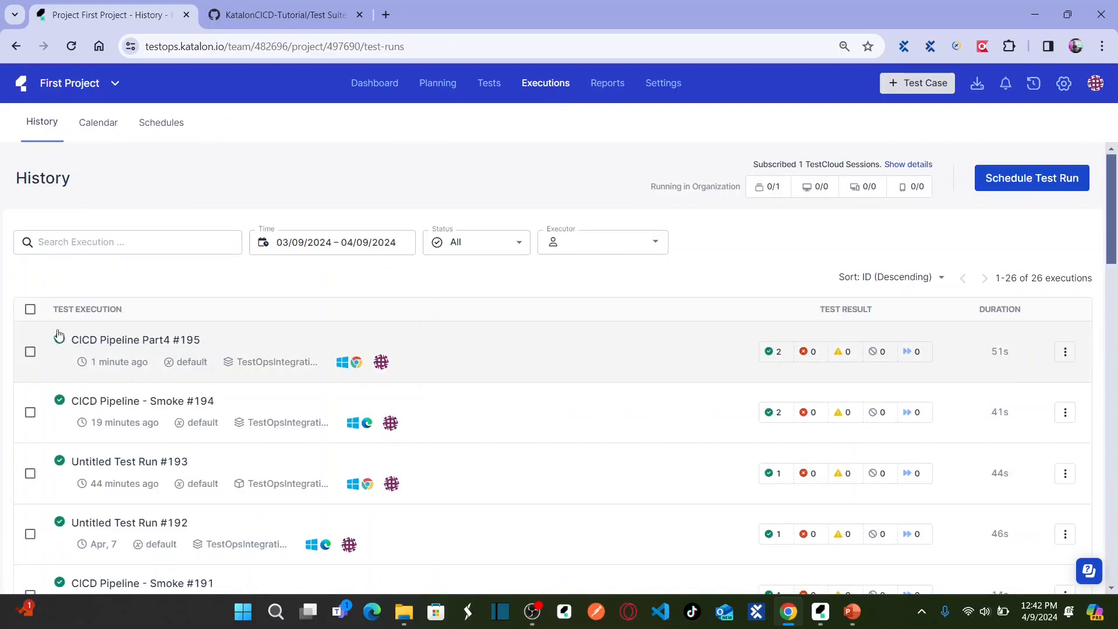
left_click(144, 342)
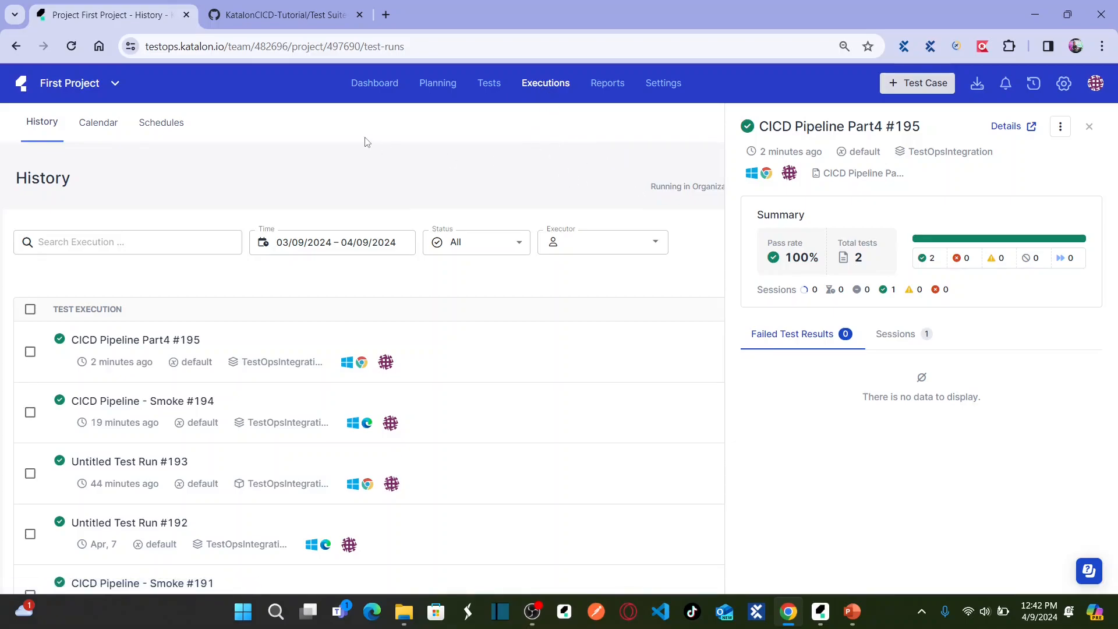
left_click(161, 131)
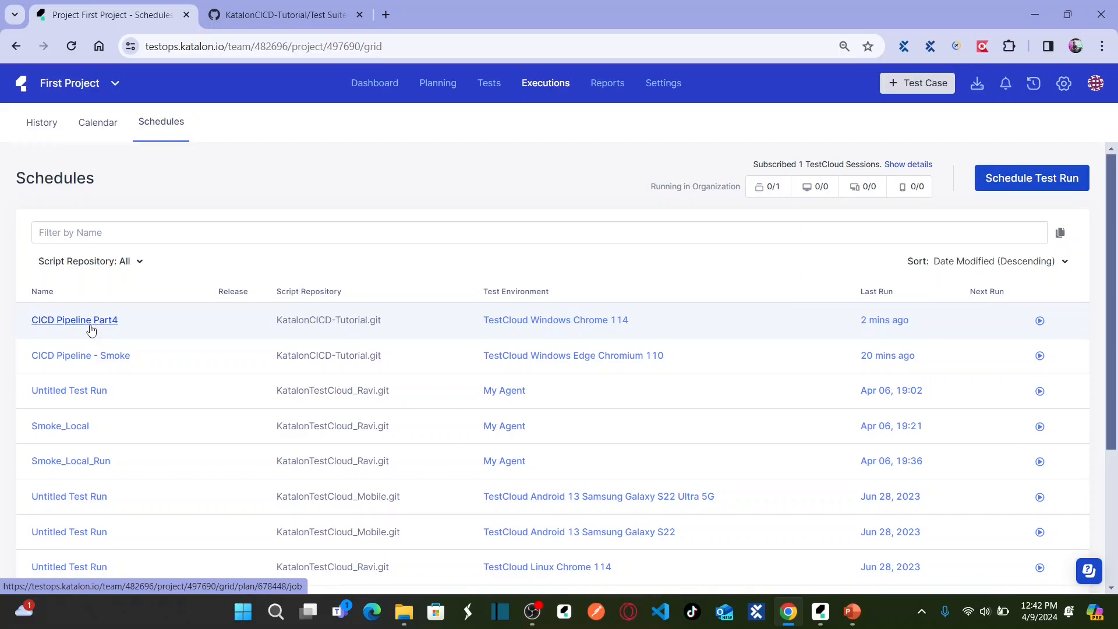
left_click(92, 331)
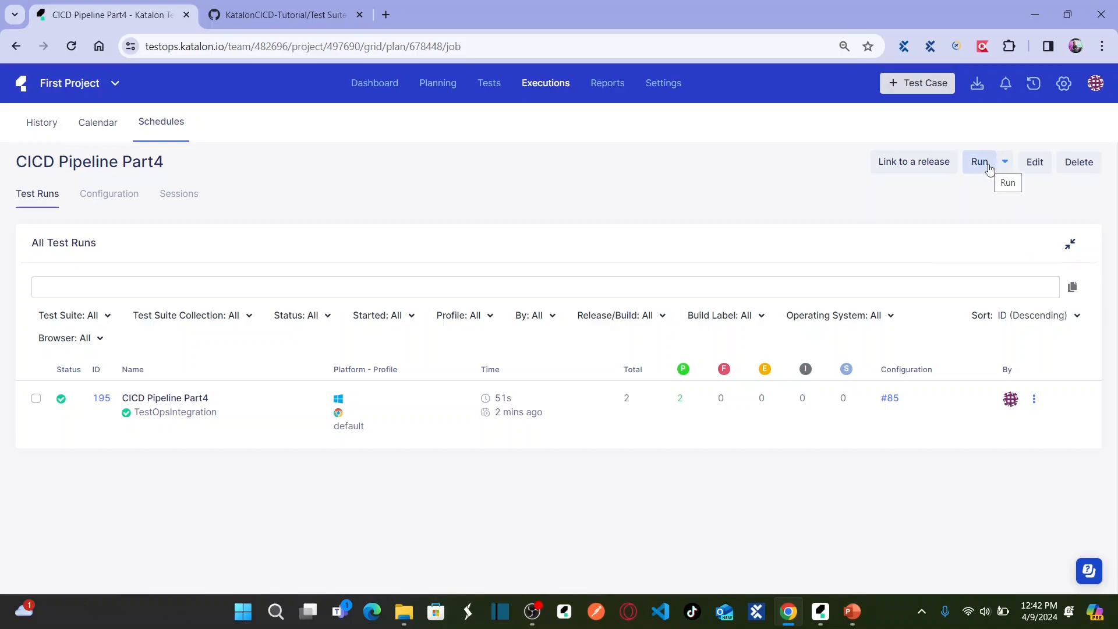
Step: Try out a repeating schedule for CICD Pipeline Part4, every 1 week with the end set to 04/30/2024 12:43
left_click(1034, 165)
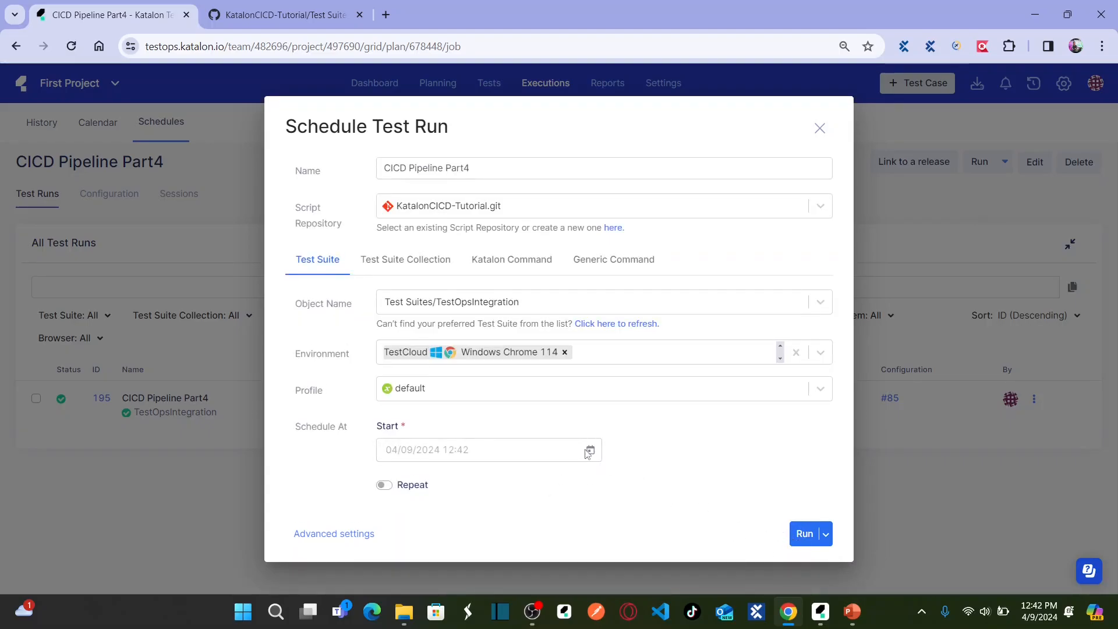
left_click(388, 485)
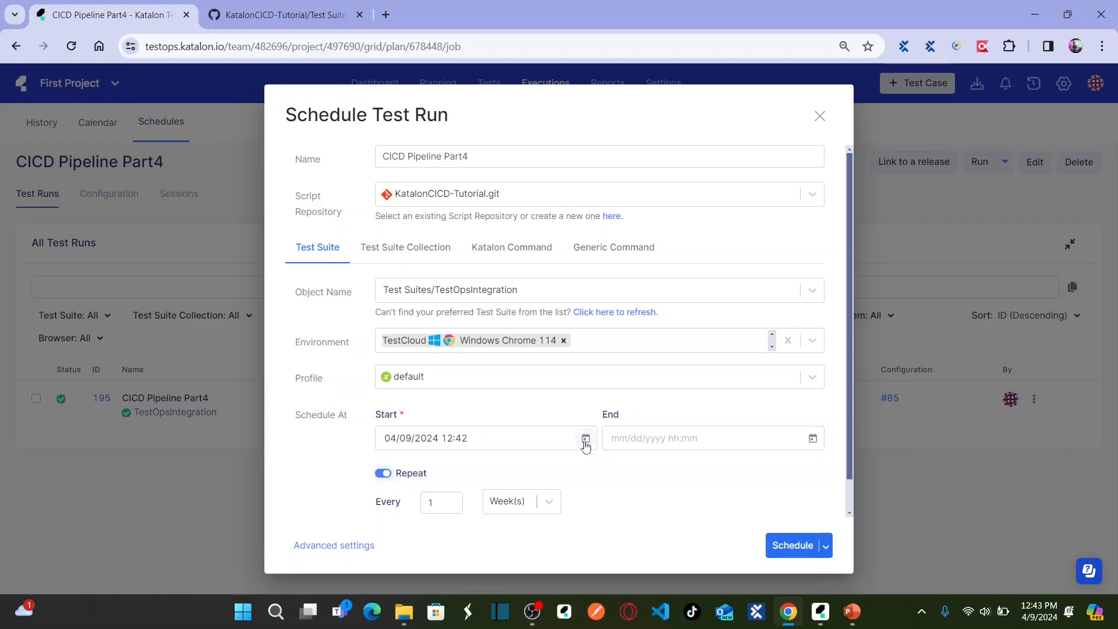
left_click_drag(848, 369, 848, 434)
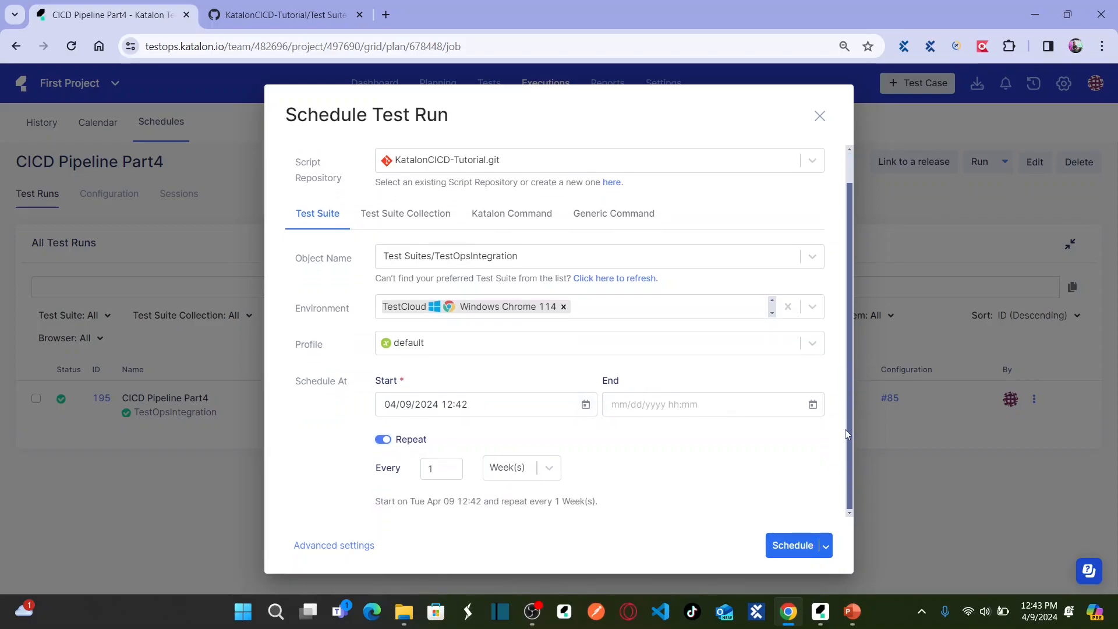
left_click(813, 405)
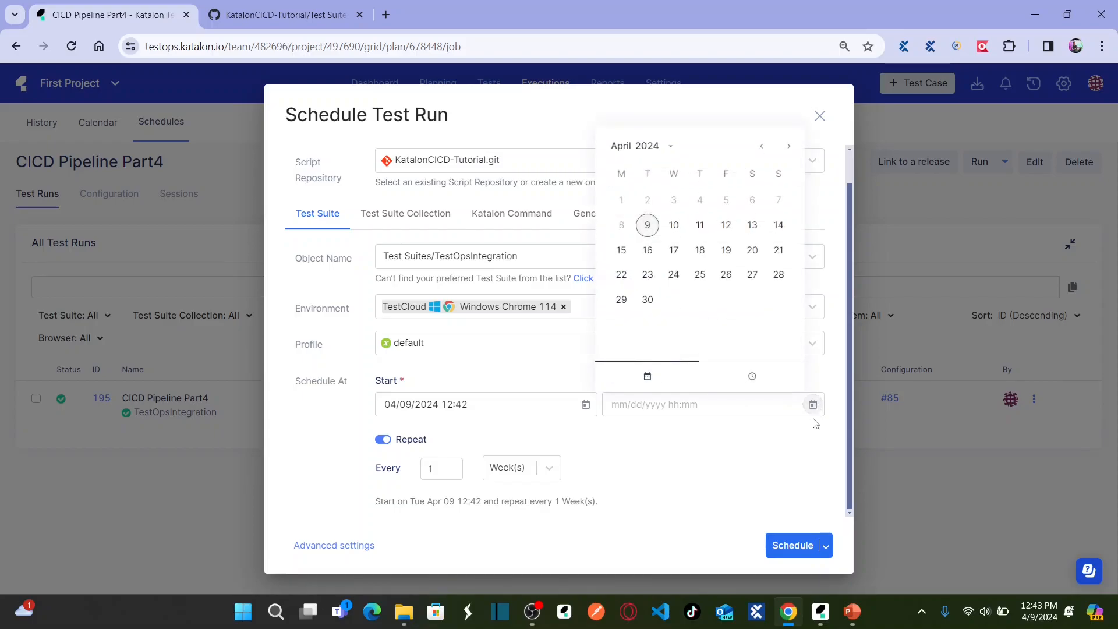
left_click(648, 301)
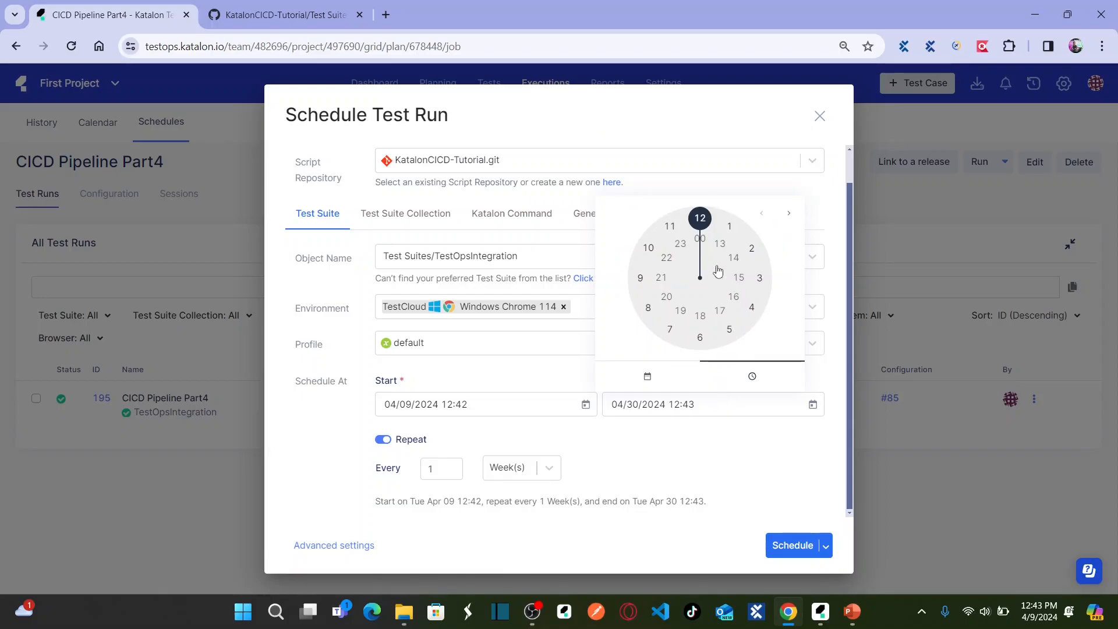
left_click(700, 218)
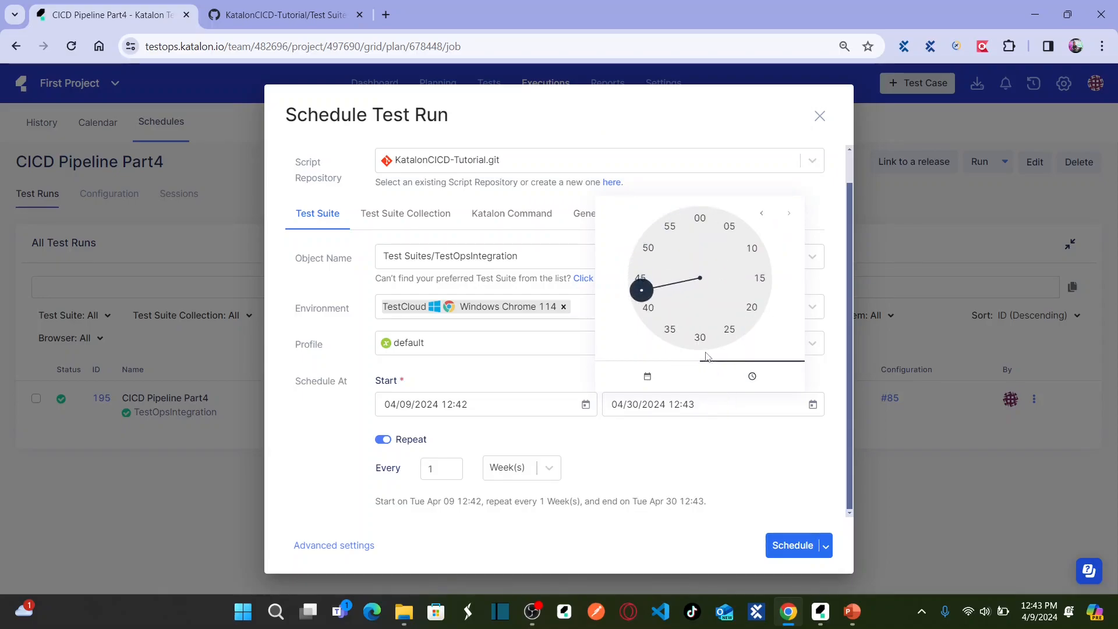
left_click(641, 291)
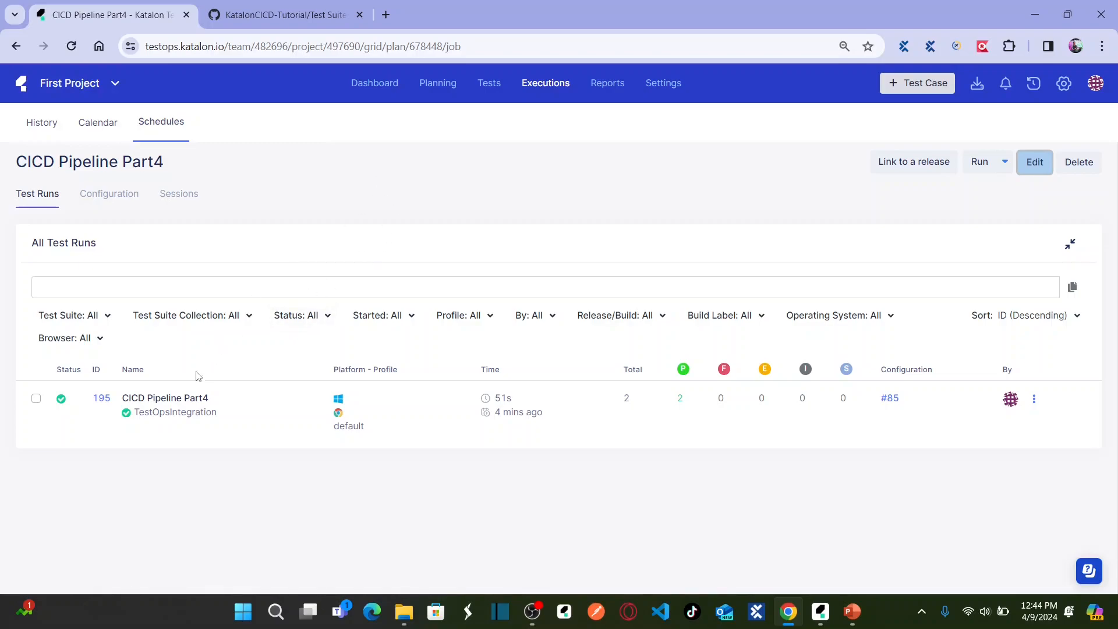
Step: Edit CICD Pipeline Part4 to add Windows with Edge Chromium 116 as a second TestCloud environment and save the environment configuration
left_click(1024, 167)
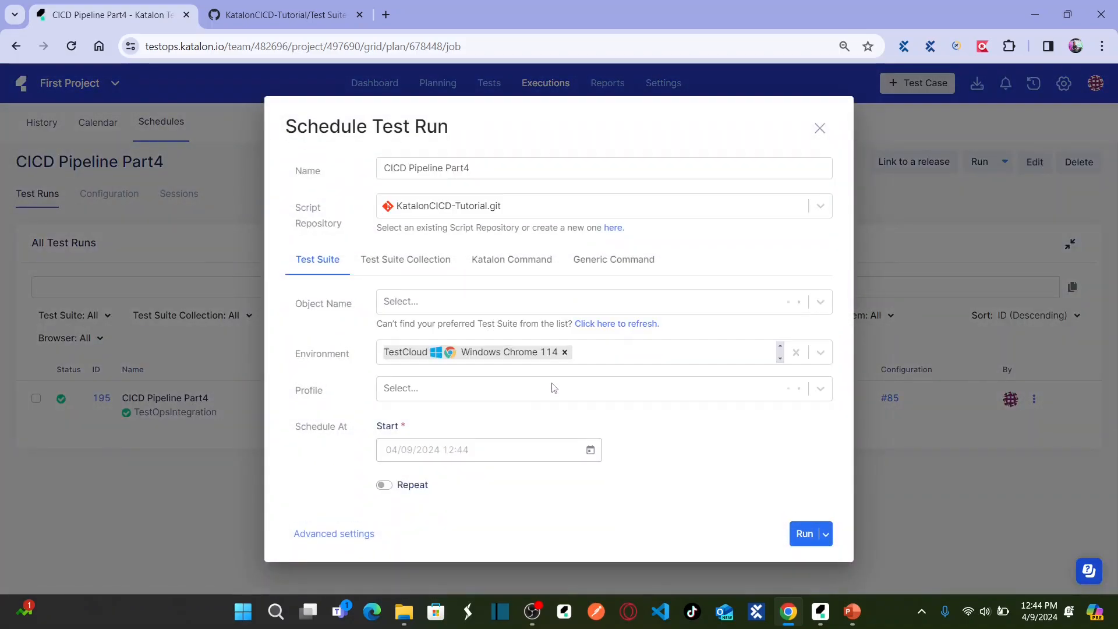
left_click(651, 353)
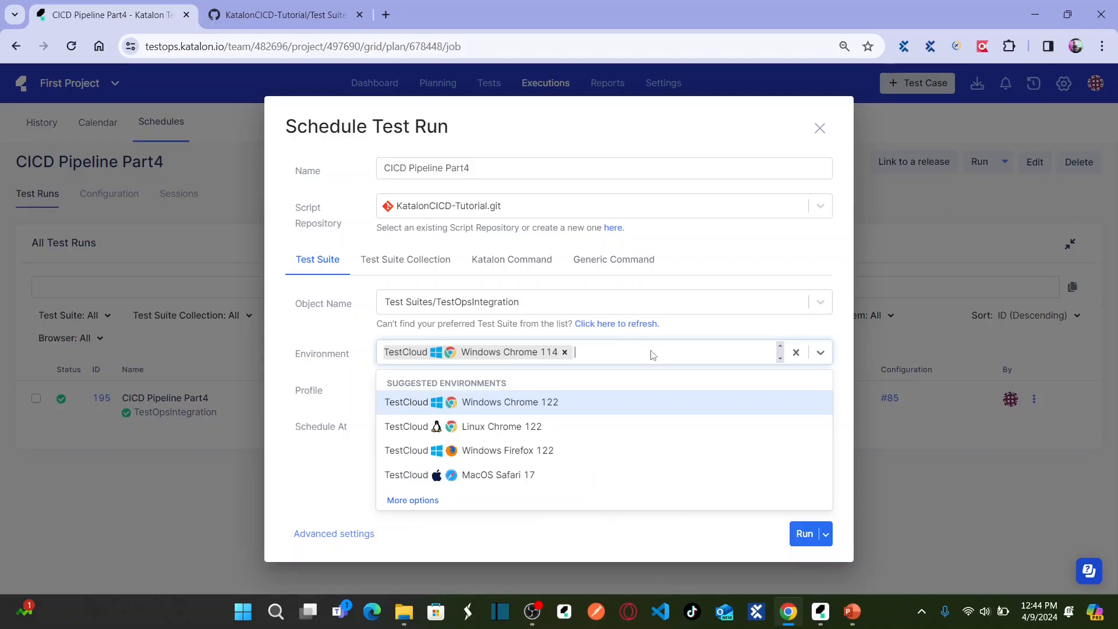
left_click(411, 508)
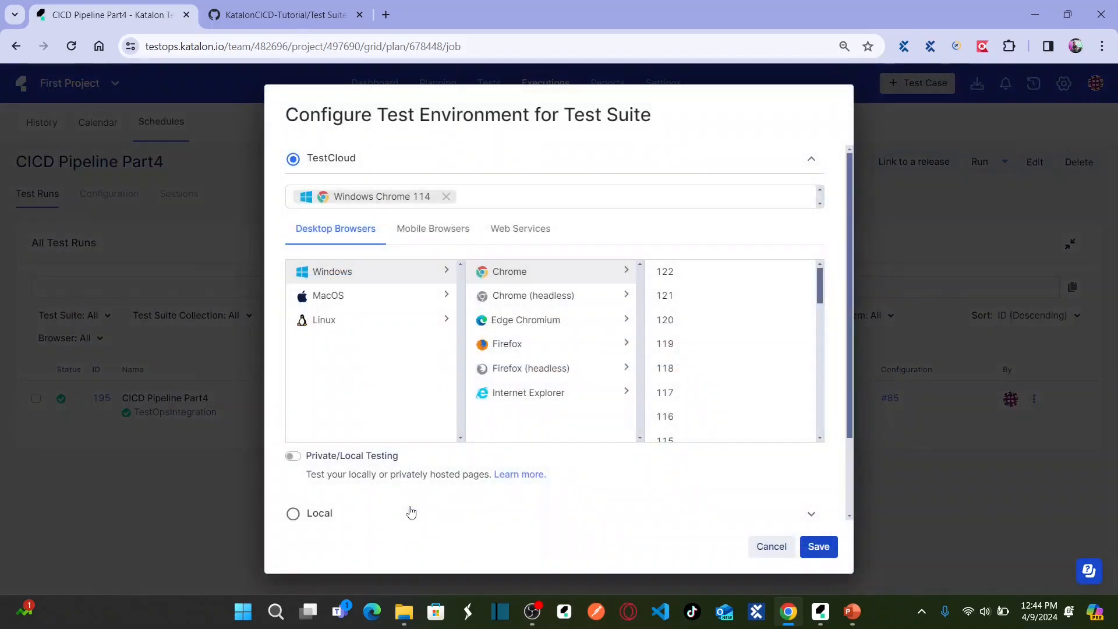
left_click(565, 329)
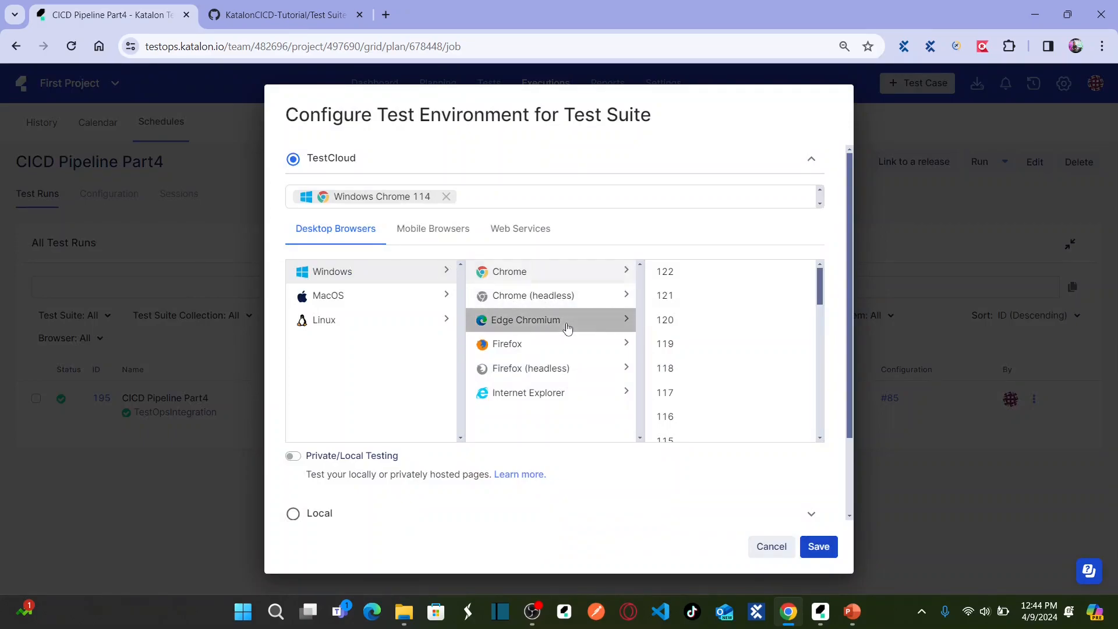
left_click(674, 419)
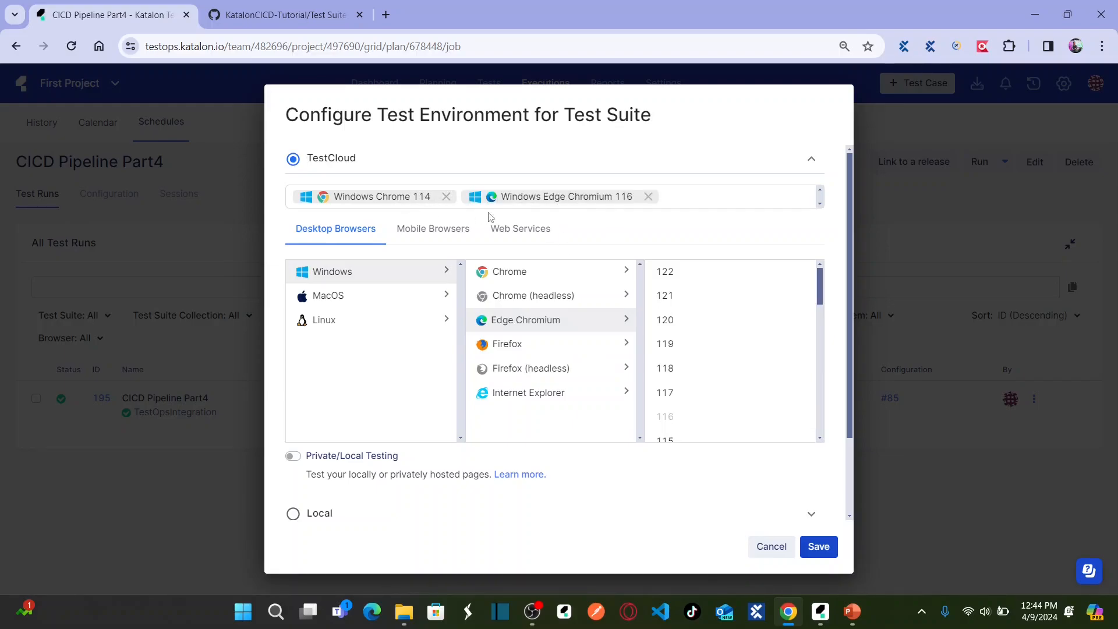
left_click(818, 548)
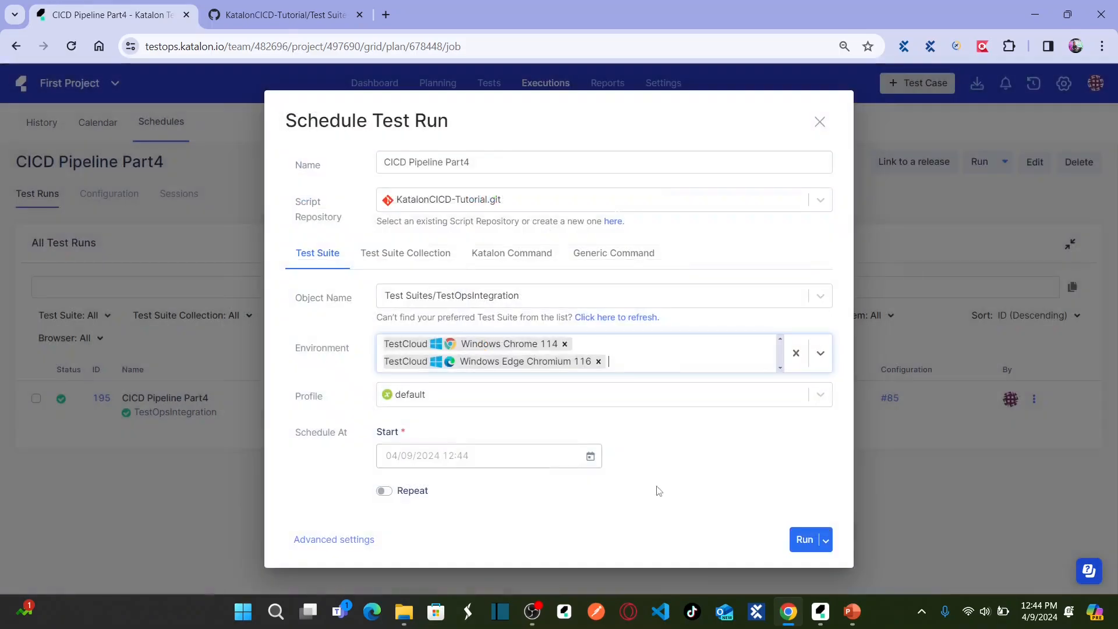
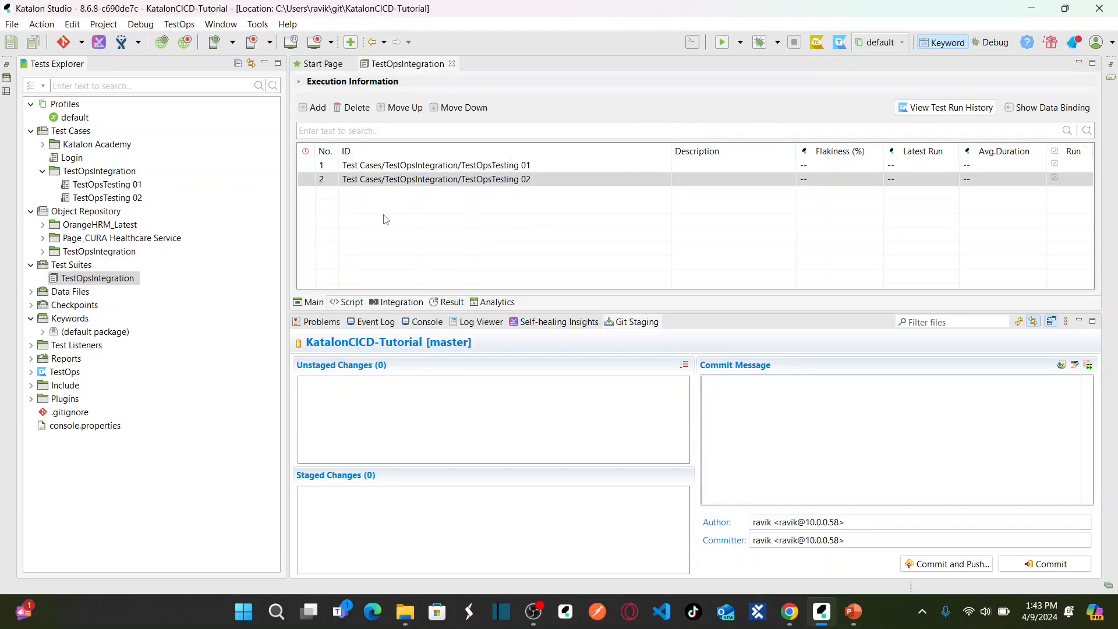
Step: Consult the presentation slide on running tests with TestCloud in Katalon Studio, and return to Katalon Studio
key("alt+Tab")
key("alt+Tab")
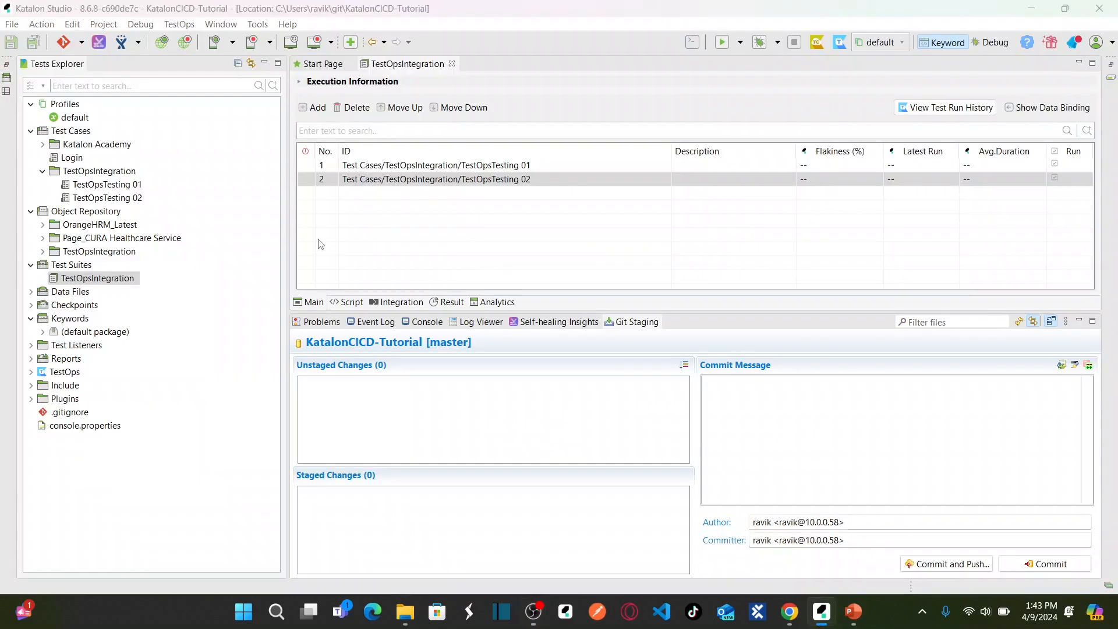
key("alt+Tab")
key("alt+Tab")
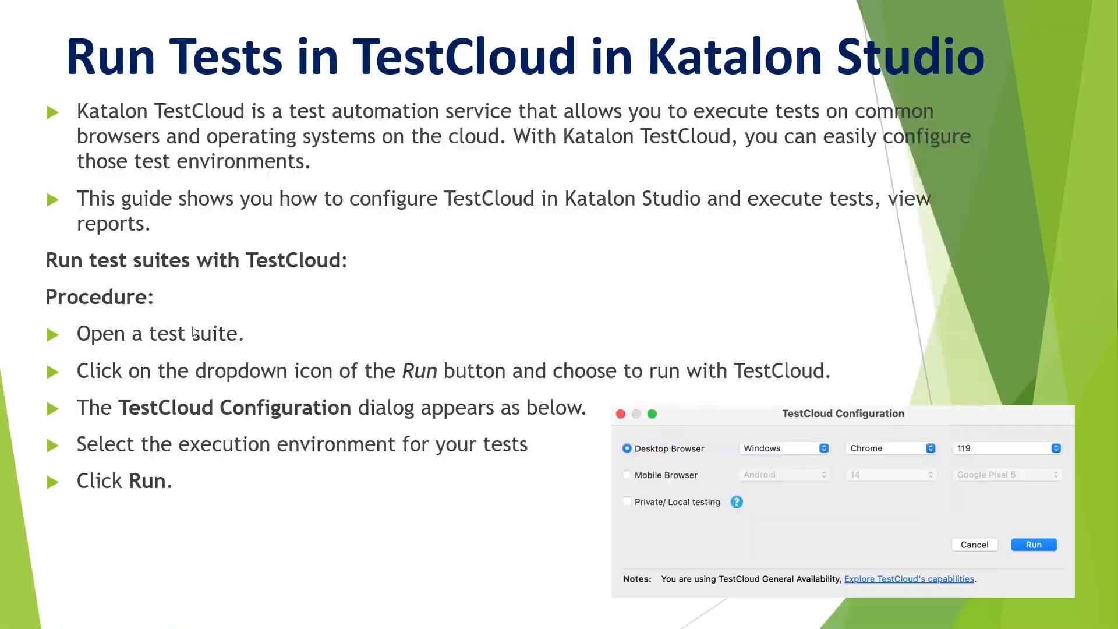
key("alt+Tab")
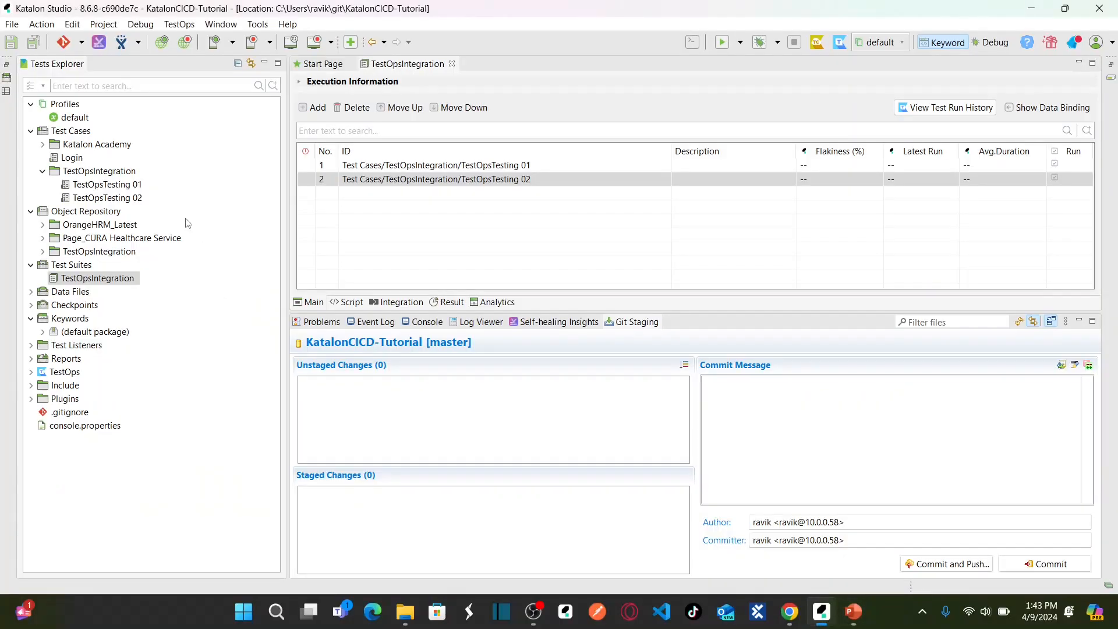
Step: Collapse the TestOpsIntegration test case folder, open the TestOpsIntegration test suite and recheck the TestCloud run procedure on the slide
left_click(42, 170)
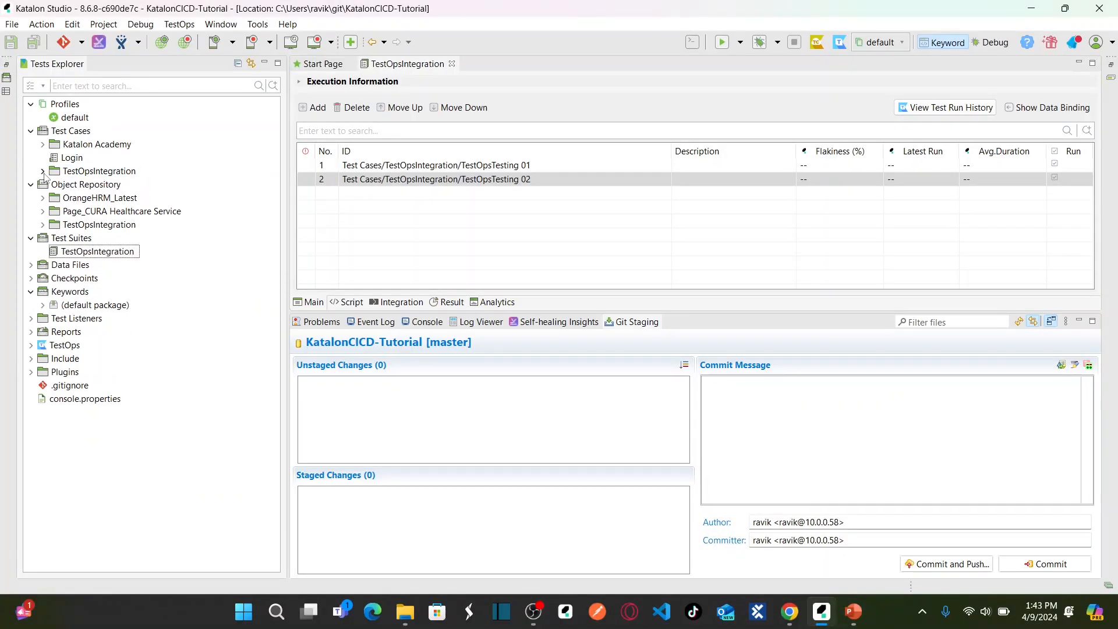
double_click(90, 255)
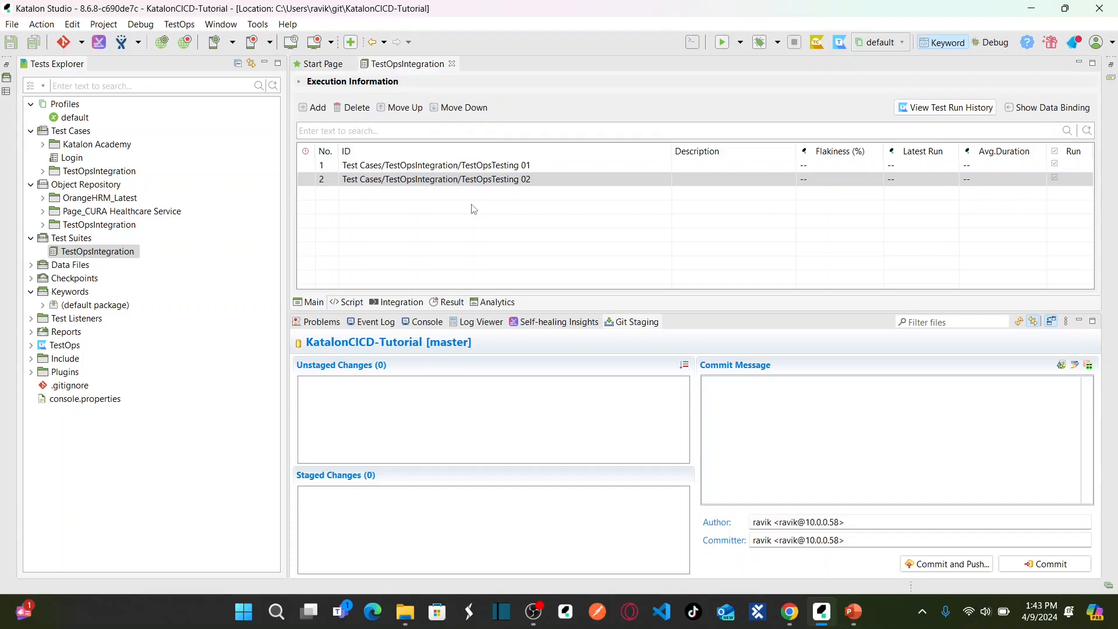
key("alt+Tab")
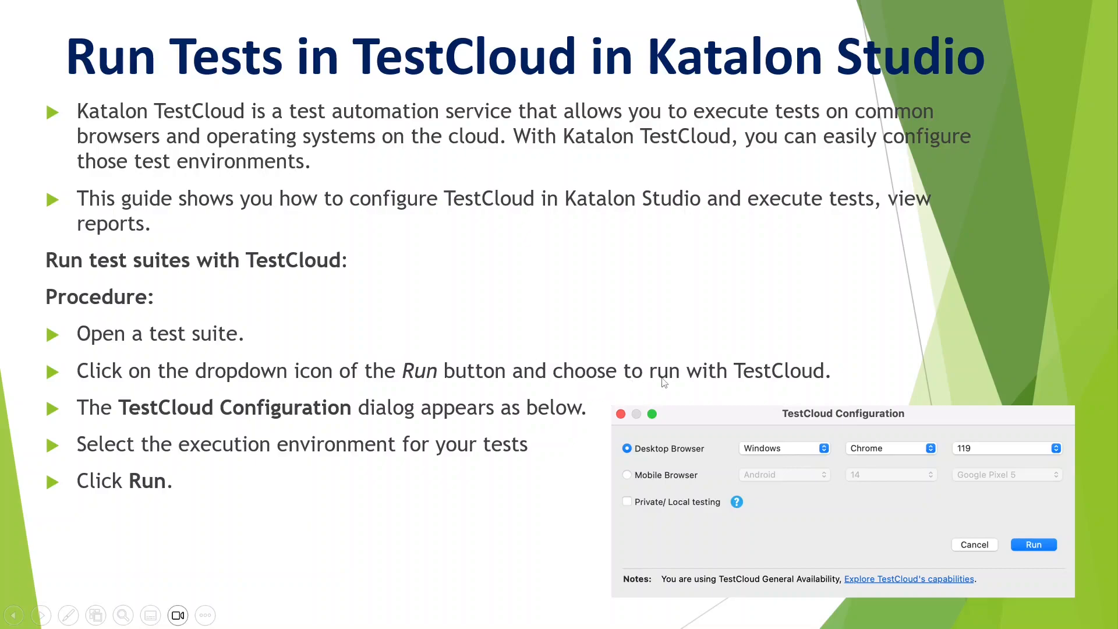
key("alt+Tab")
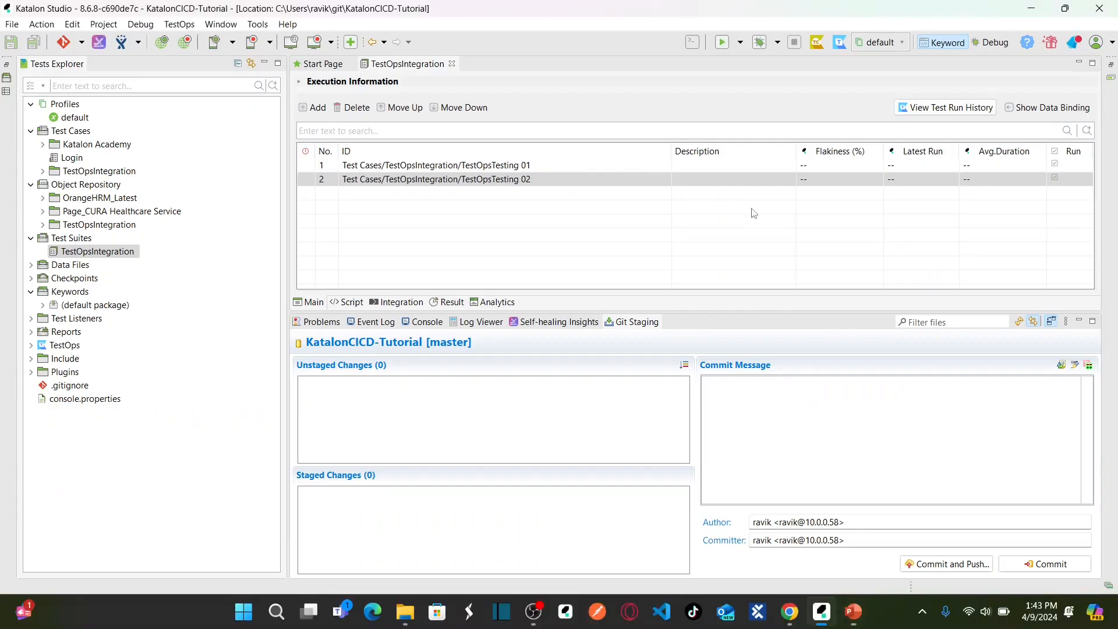
Step: Run the TestOpsIntegration test suite with TestCloud on desktop Windows with Chrome version 115
left_click(741, 43)
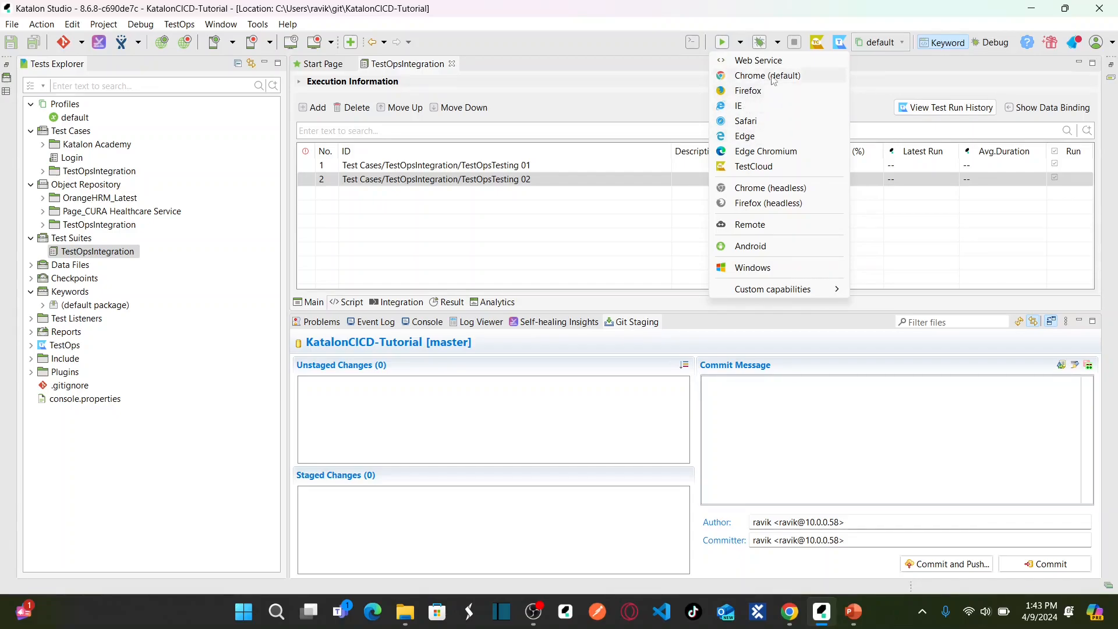
left_click(753, 168)
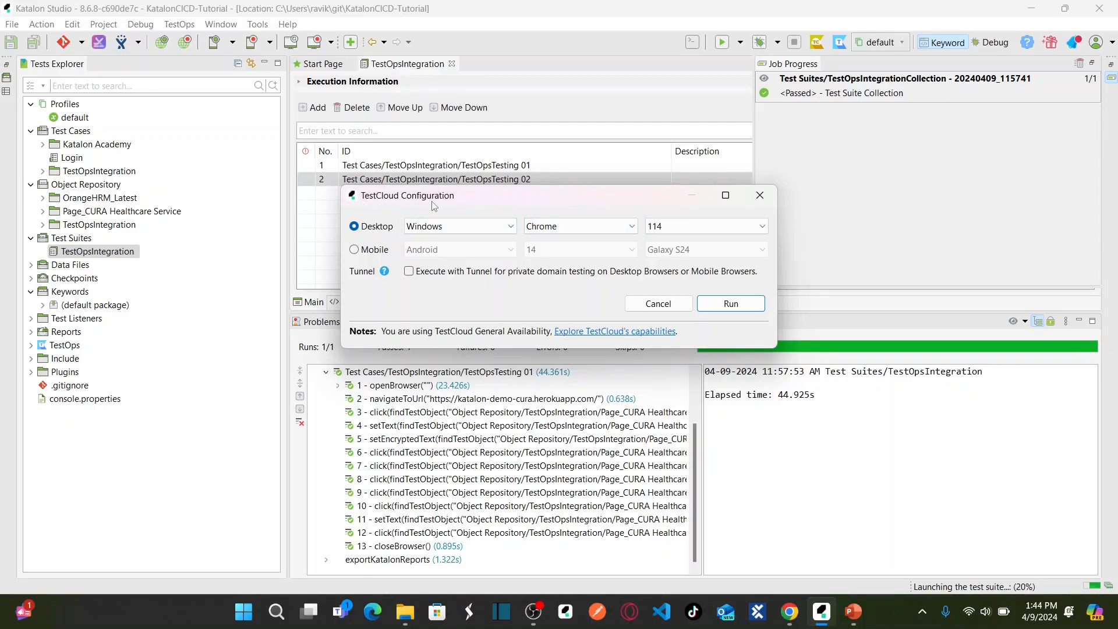
left_click(457, 232)
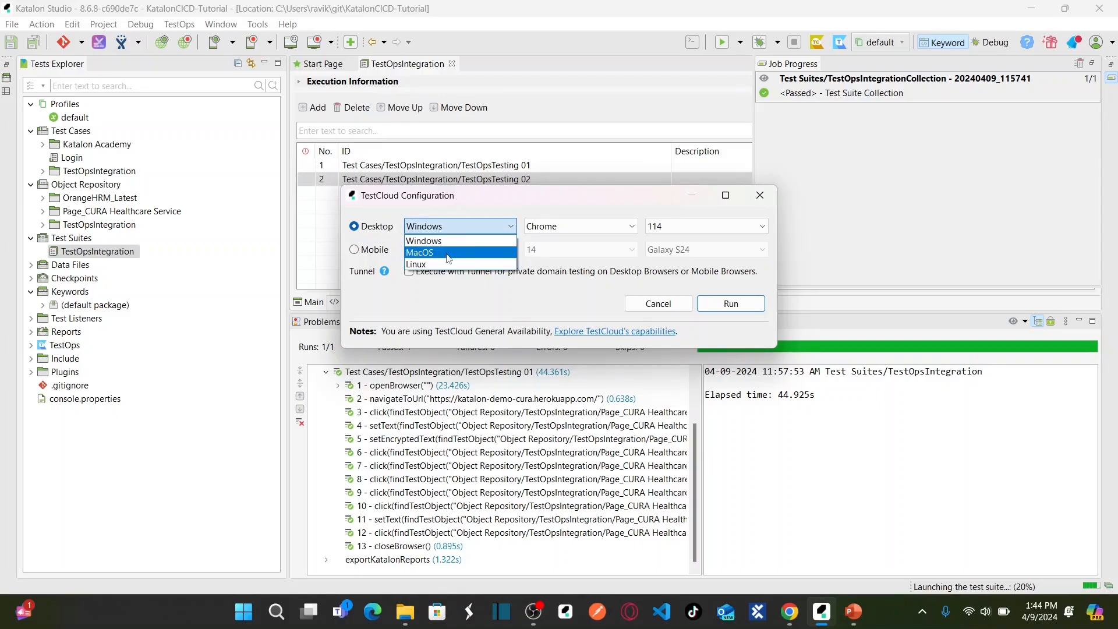
left_click(452, 242)
left_click(581, 229)
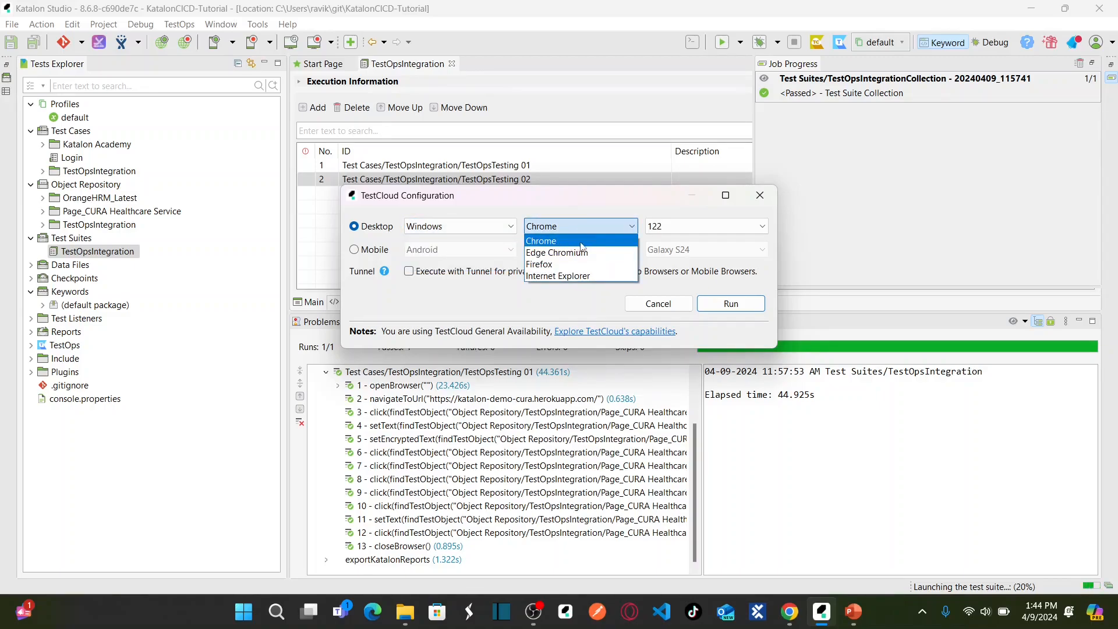
left_click(570, 246)
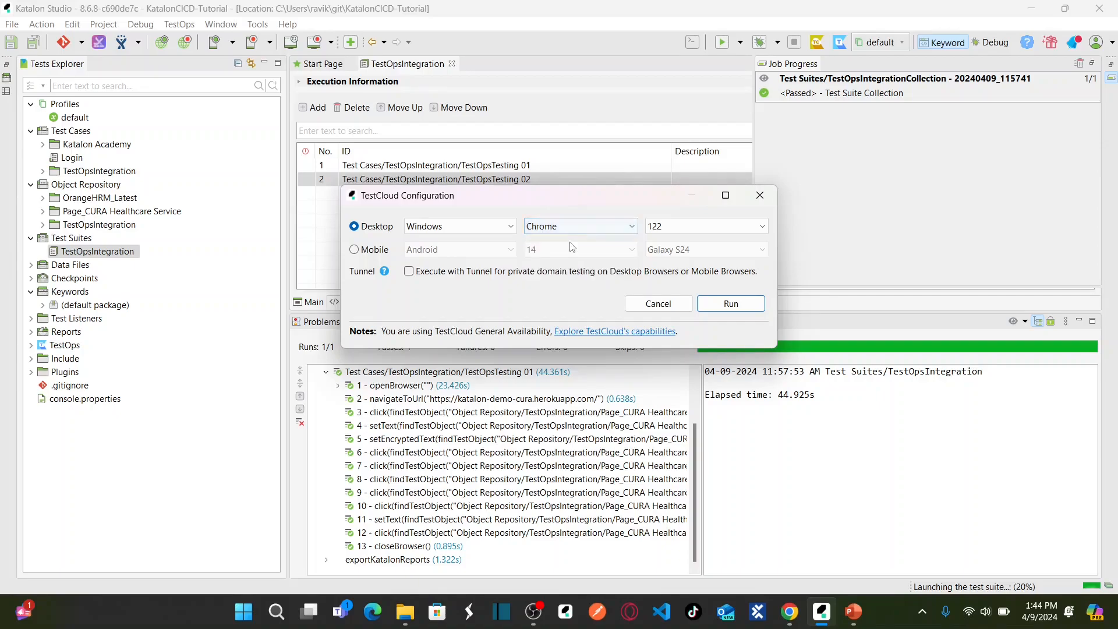
left_click(702, 233)
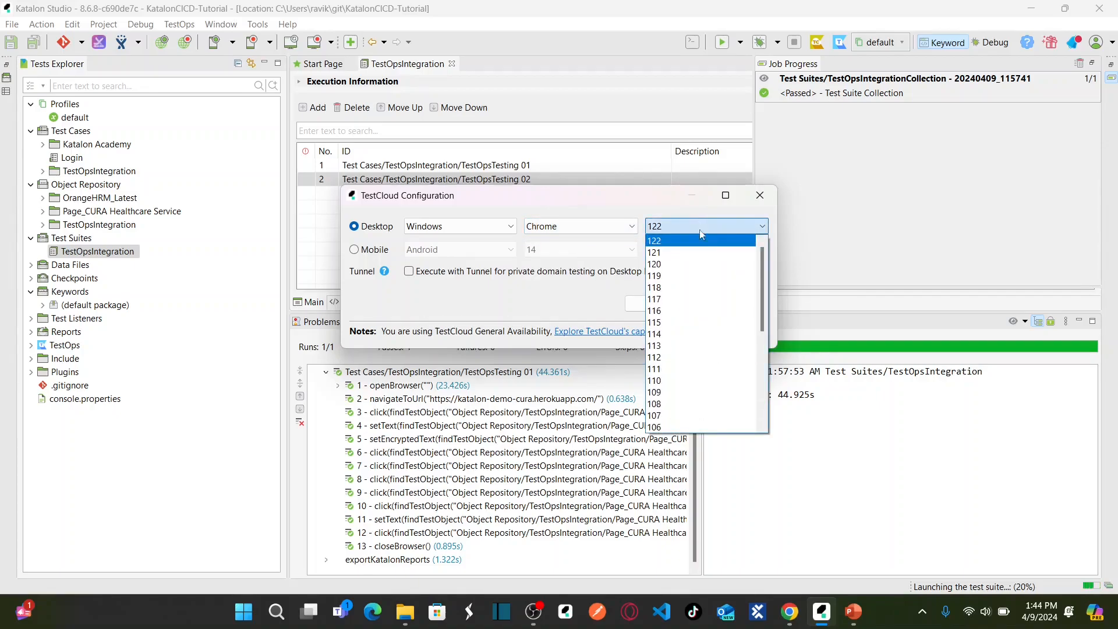
left_click(672, 324)
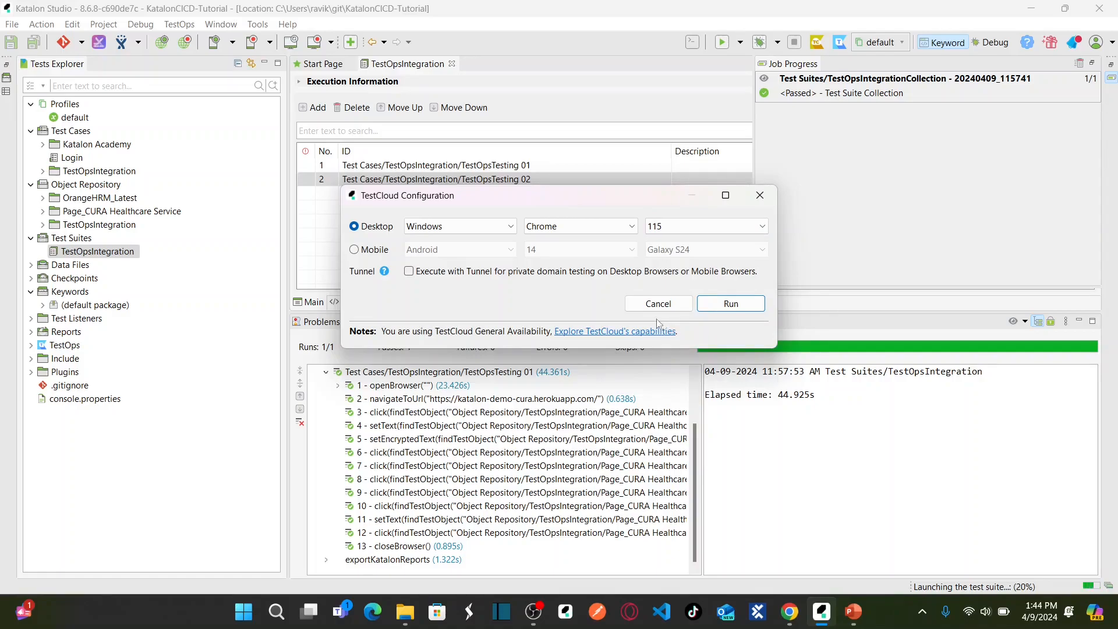
left_click(727, 307)
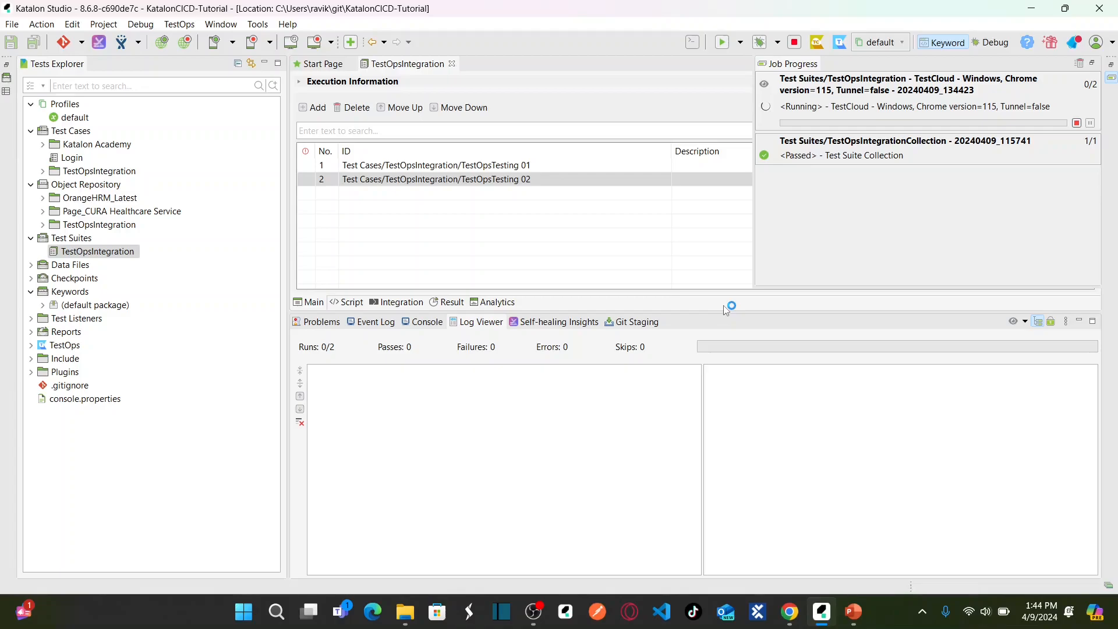
Step: Check the TestOps executions history in Chrome for the newly started test run, and return to Katalon Studio
mouse_move(790, 611)
left_click(779, 550)
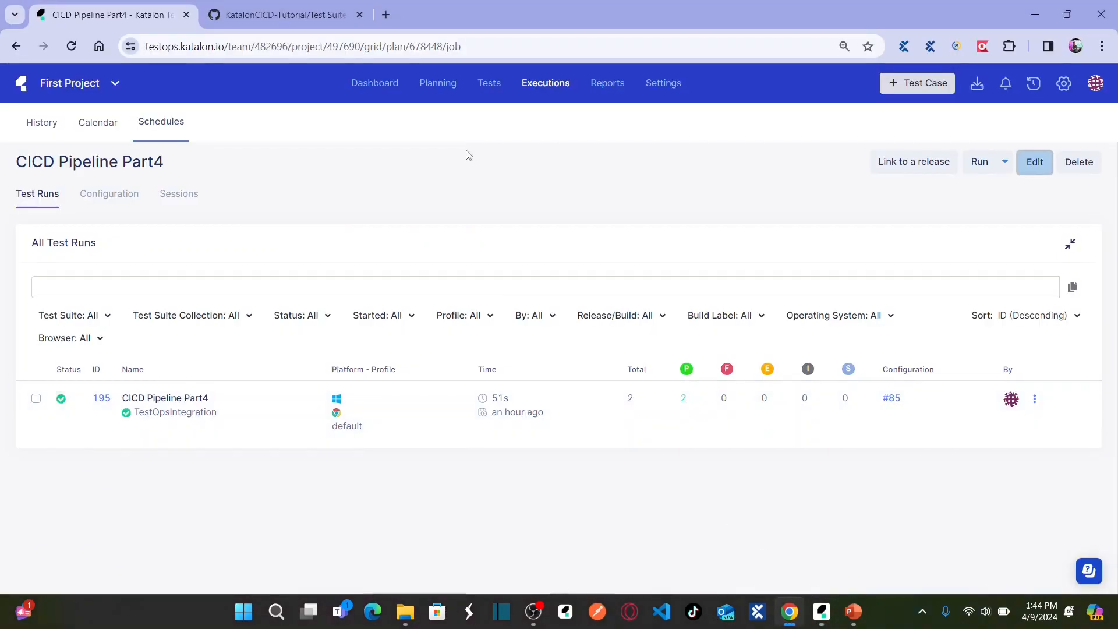
left_click(494, 92)
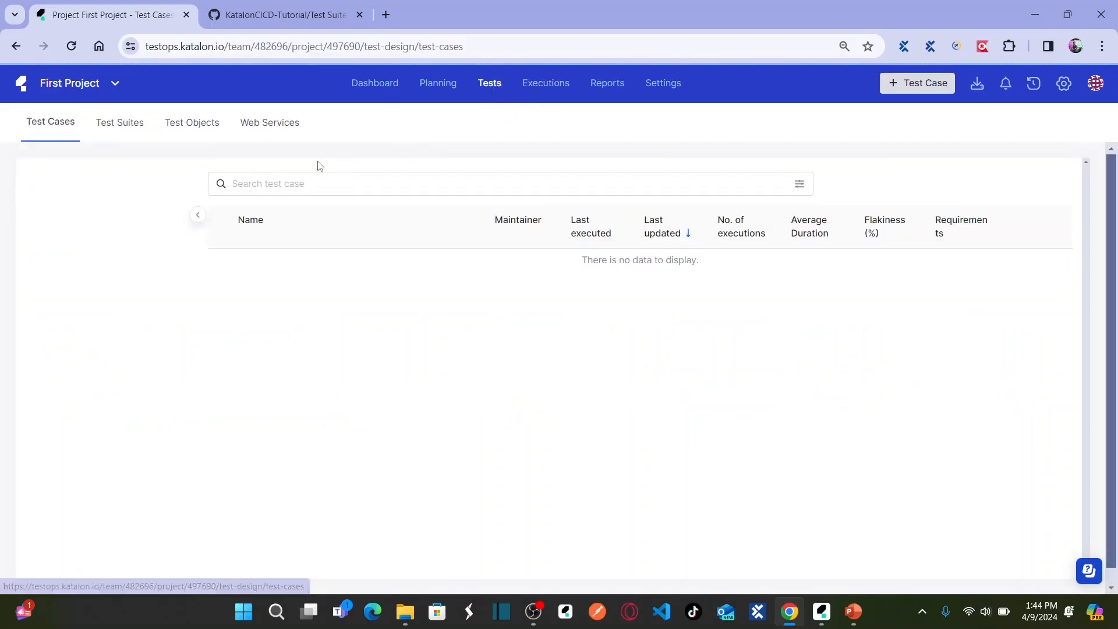
left_click(557, 87)
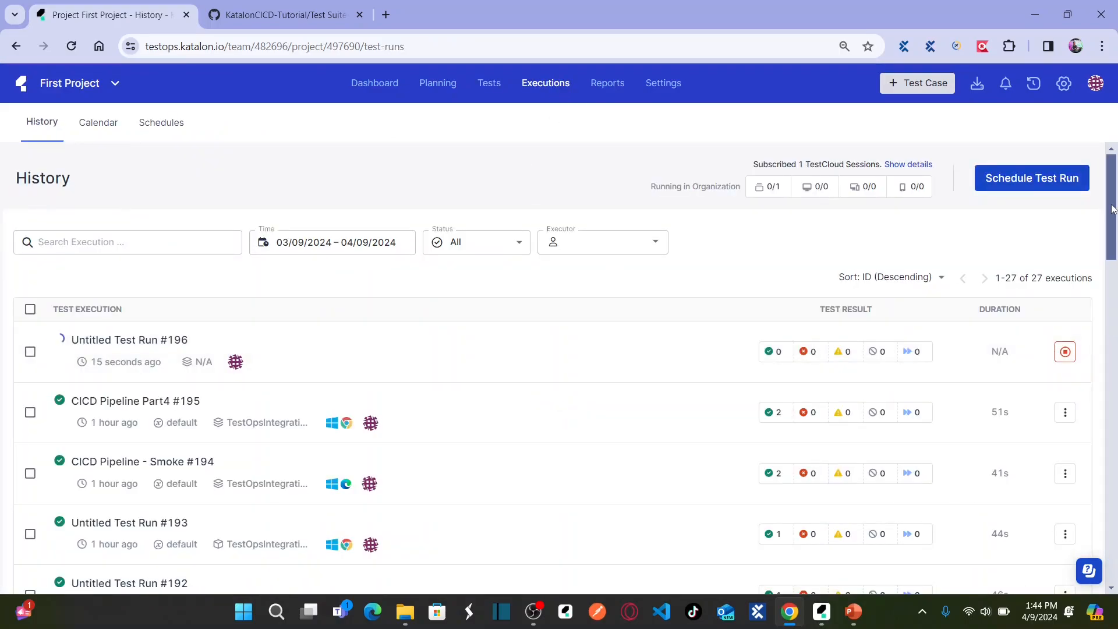
left_click_drag(1114, 209, 1113, 227)
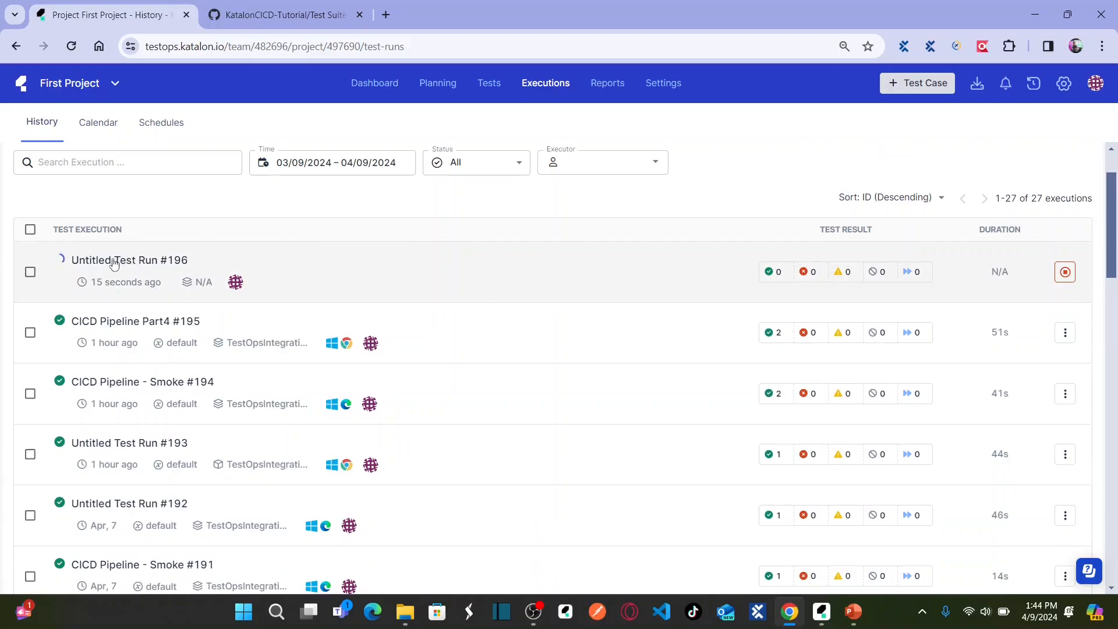
left_click(1035, 14)
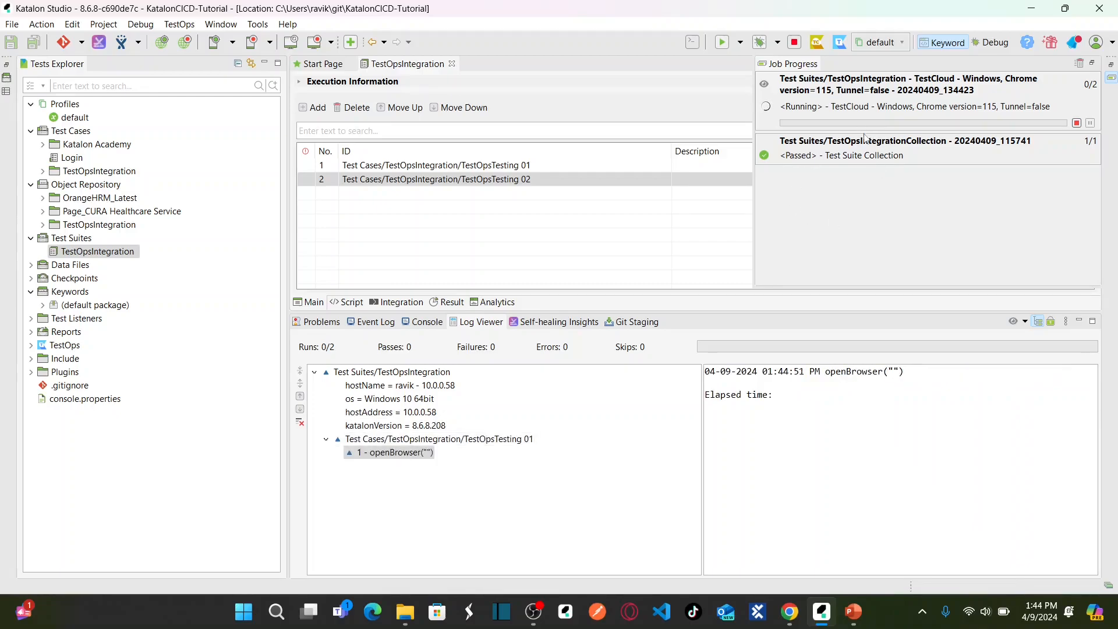
key("alt+Tab")
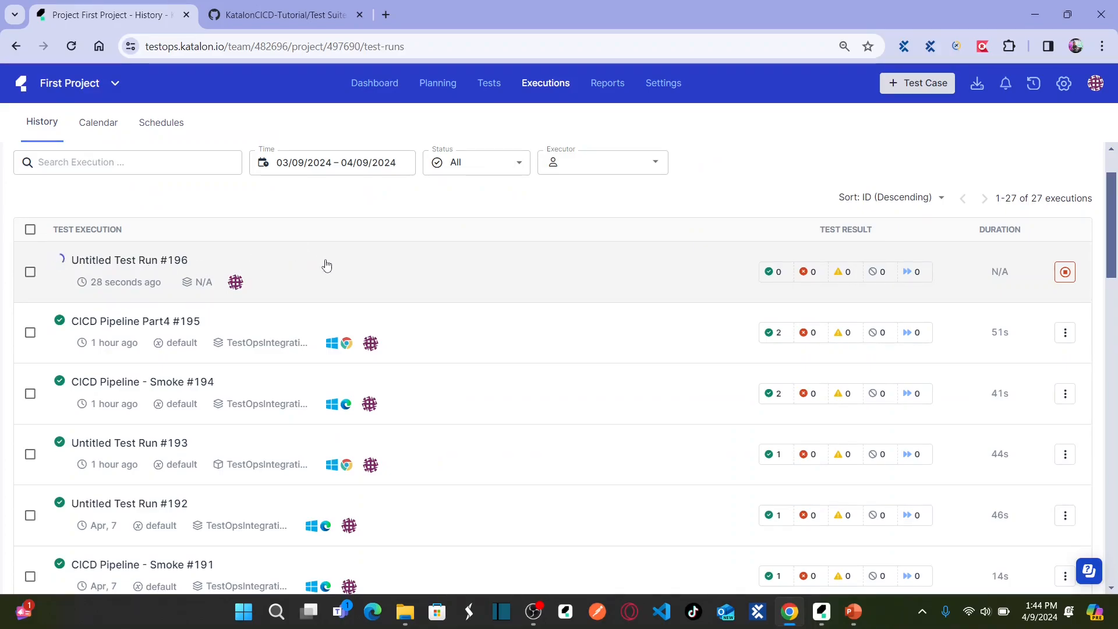
key("alt+Tab")
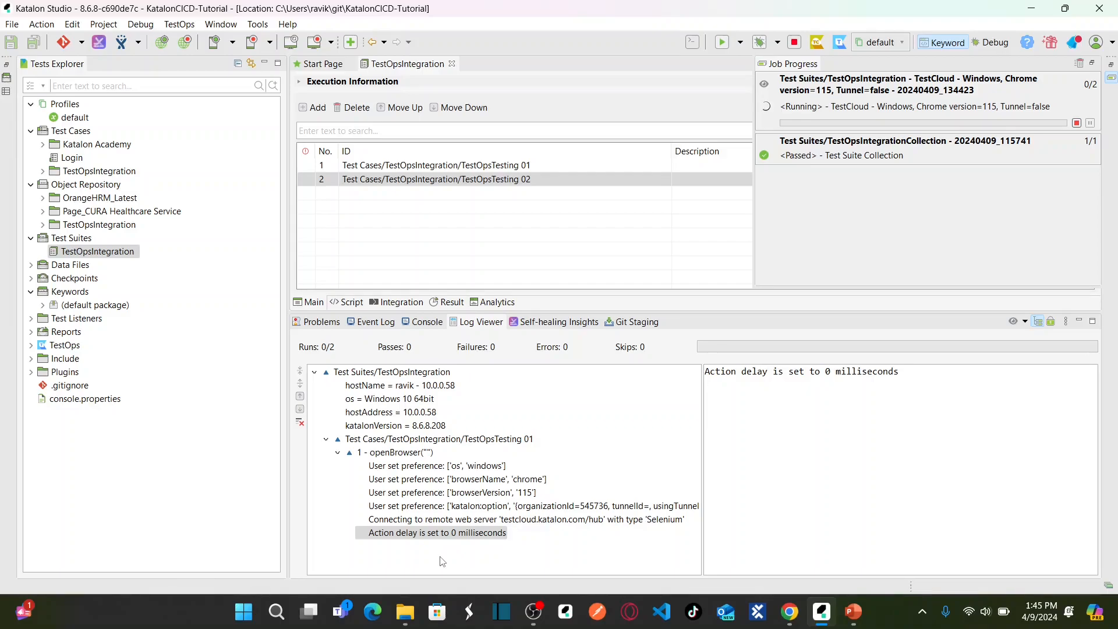
Step: Look over TestOpsTesting 01 and TestOpsTesting 02 in the suite and inspect their entries in the execution log
left_click(504, 165)
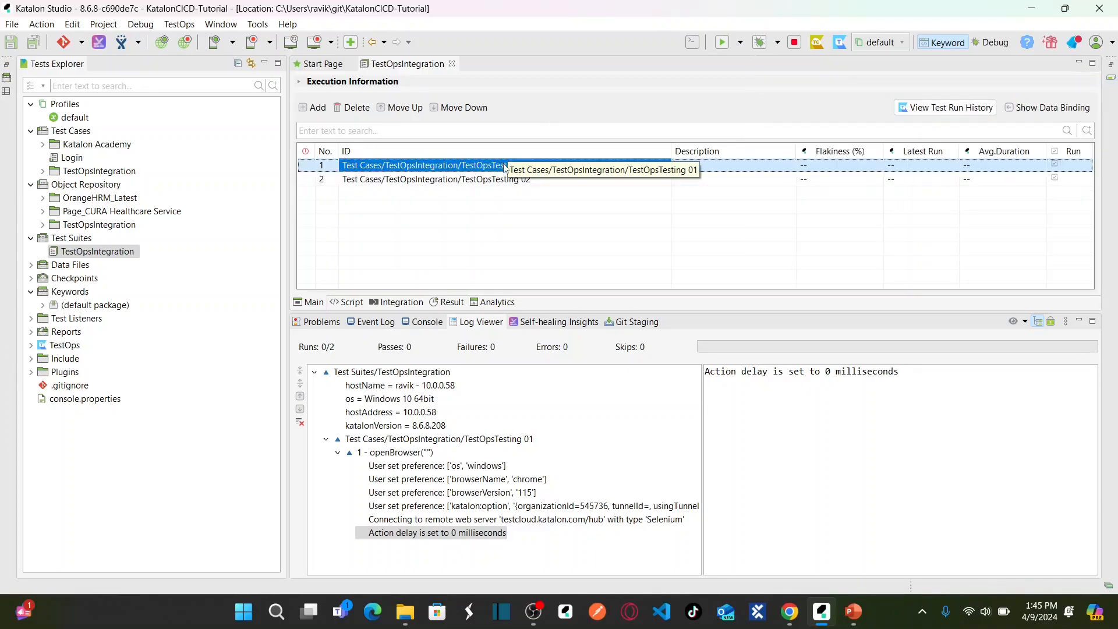
left_click(510, 180)
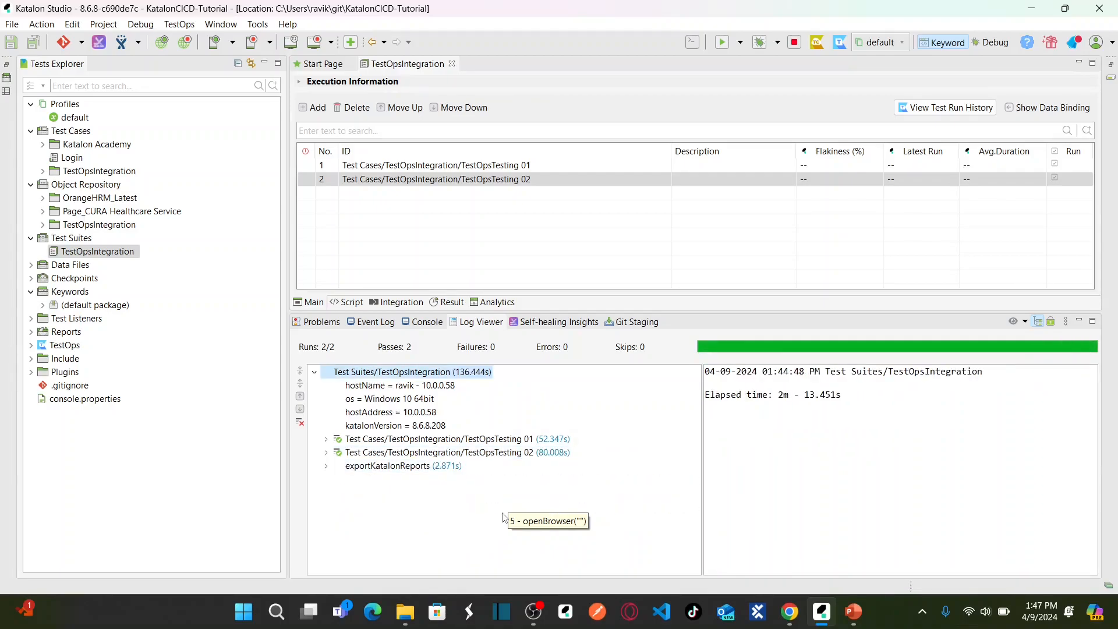
left_click(386, 441)
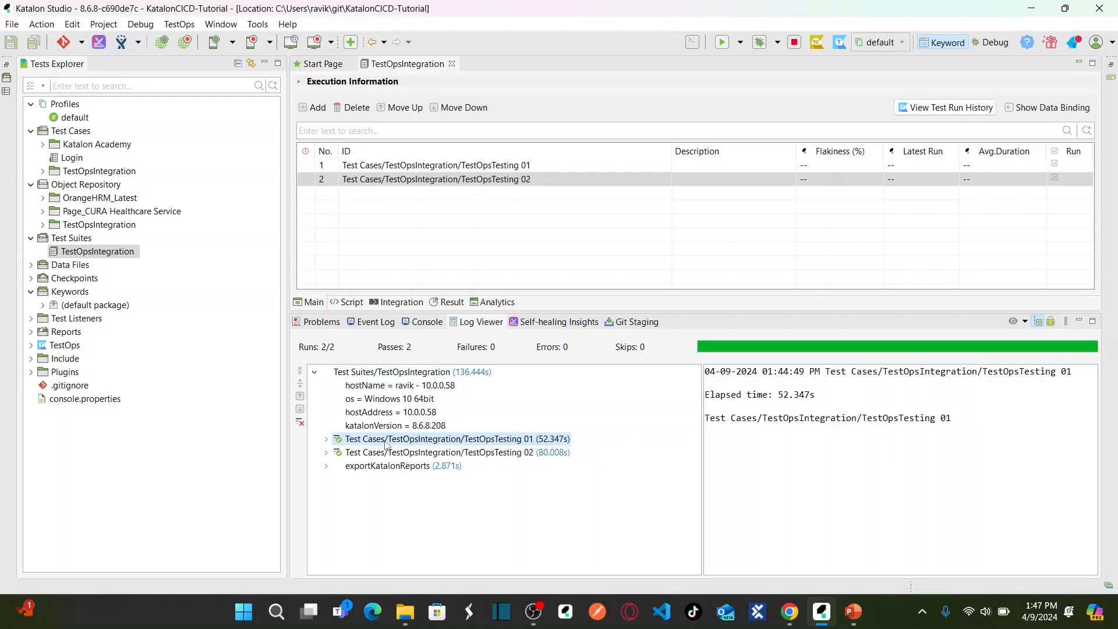
left_click(403, 454)
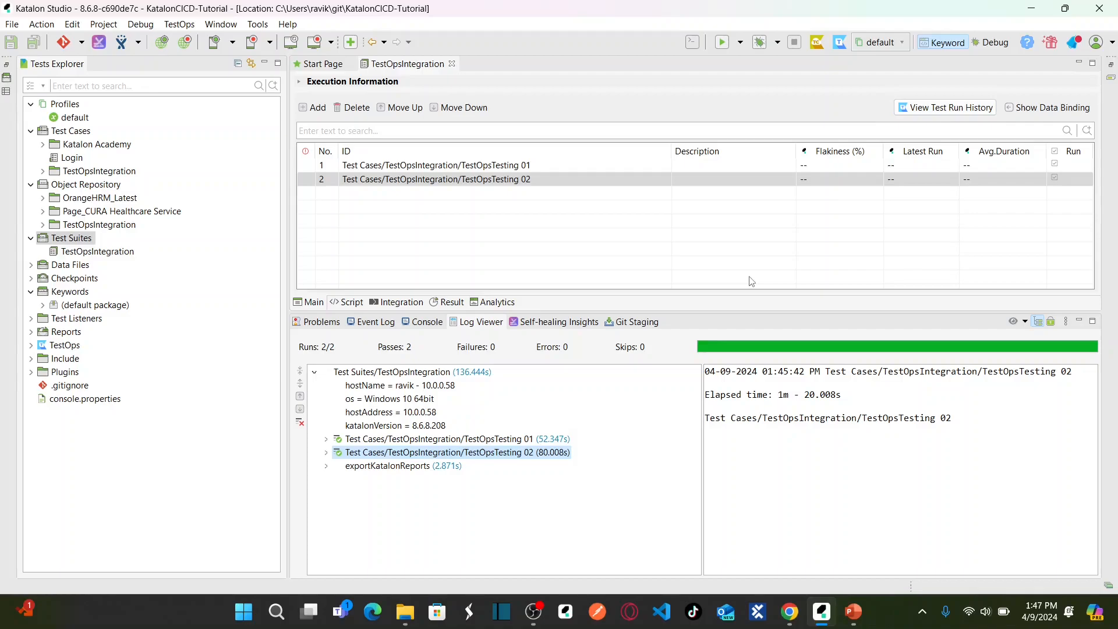
Step: Switch to TestOps in Chrome, reload the executions history and view the summary of Untitled Test Run #196
key("alt+Tab")
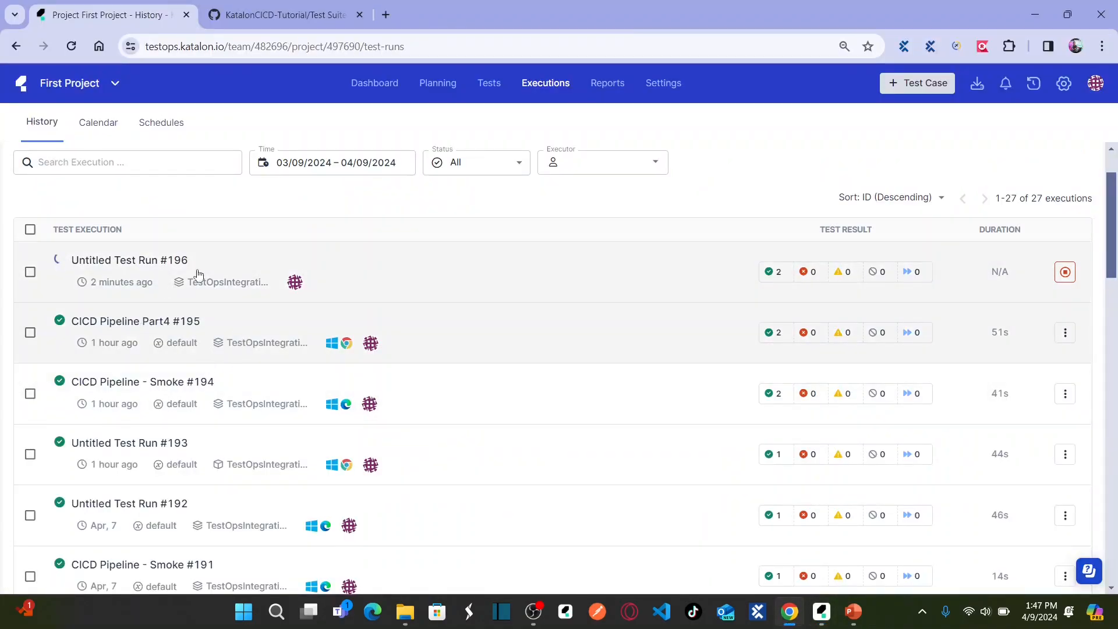
left_click(72, 55)
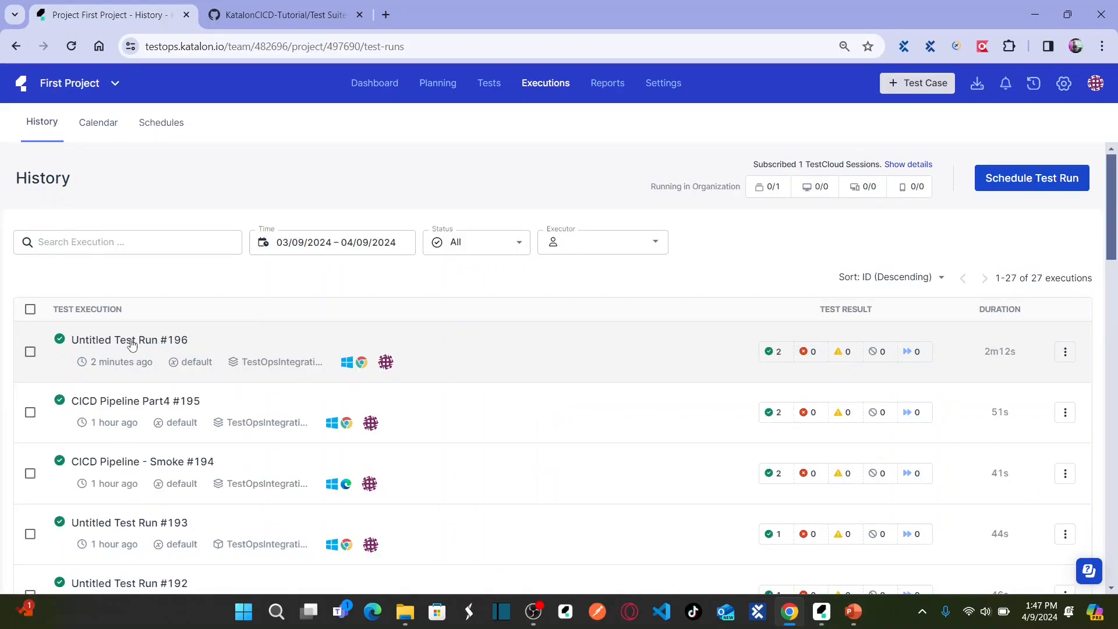
left_click(132, 345)
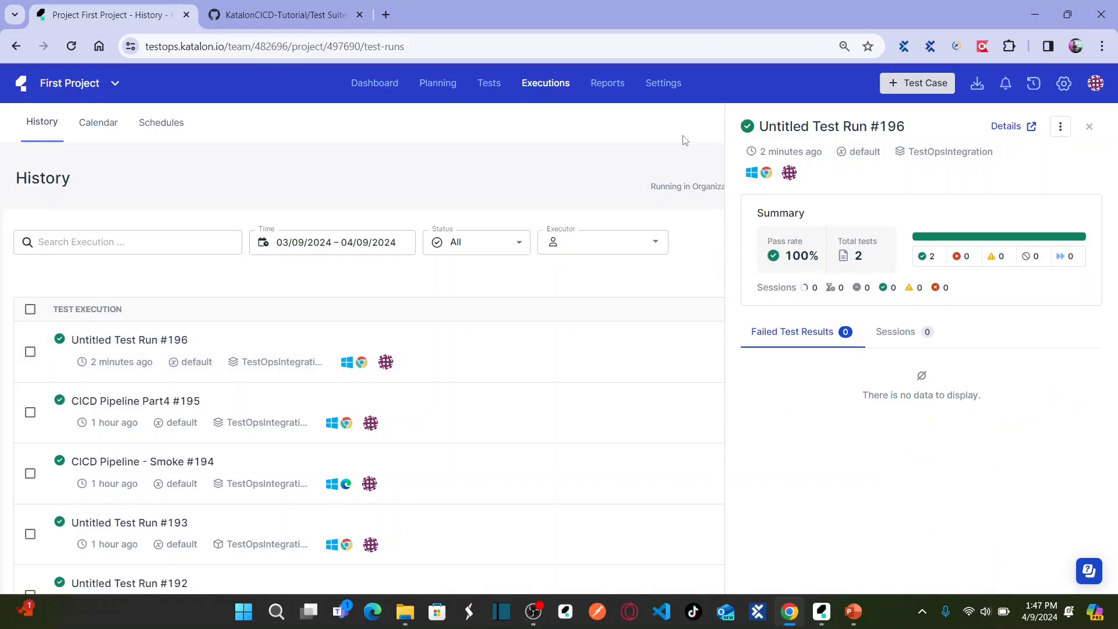
Step: Open the Test Runs report in TestOps and compare the list of all test runs with the log in Katalon Studio
left_click(606, 89)
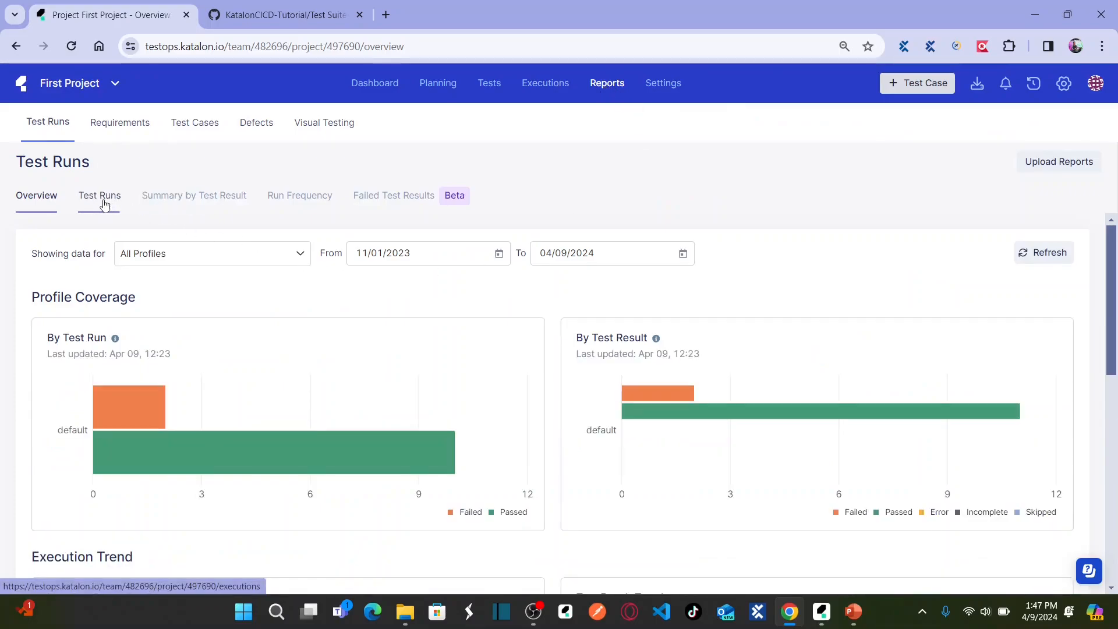
left_click(102, 204)
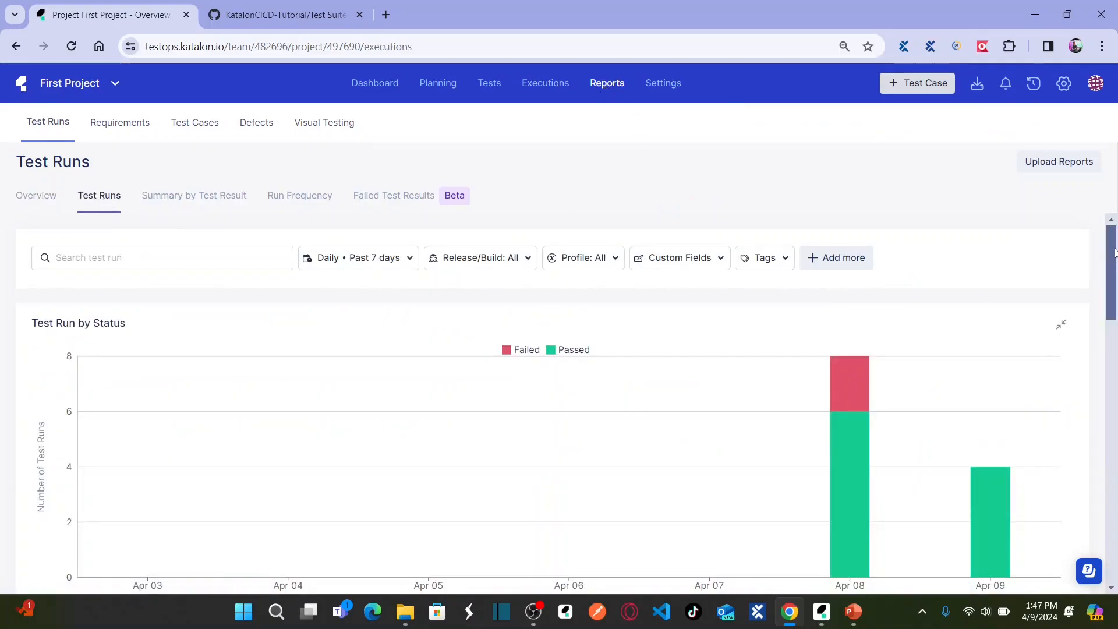
left_click_drag(1111, 237, 1112, 350)
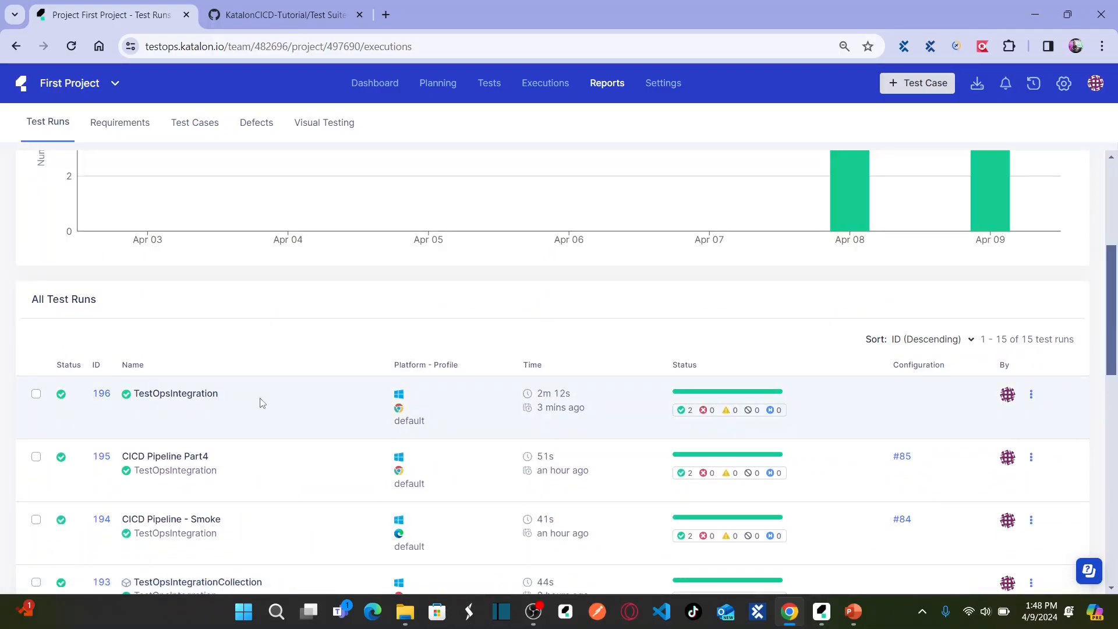
key("alt+Tab")
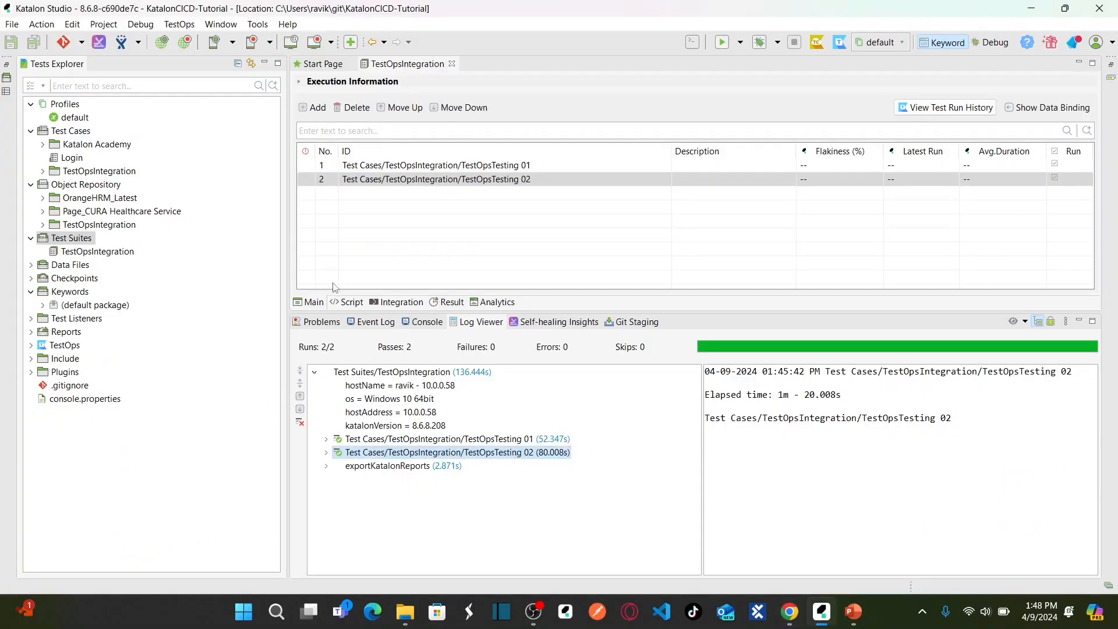
key("alt+Tab")
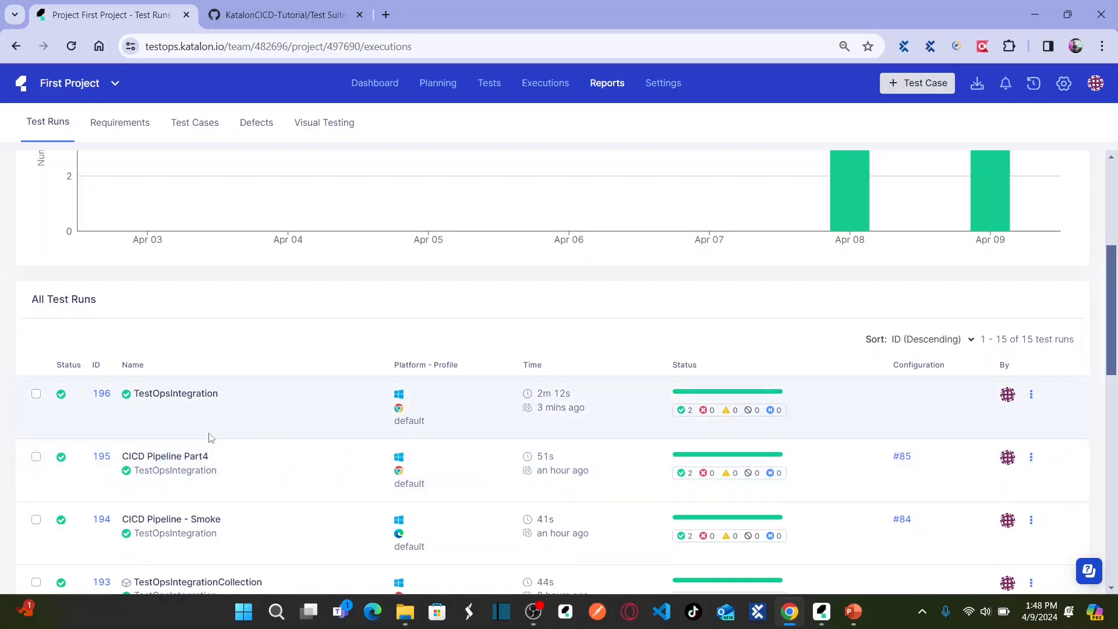
Step: Open test run 196 from the report, review its TestOpsIntegration suite history and return to the test run
left_click(102, 394)
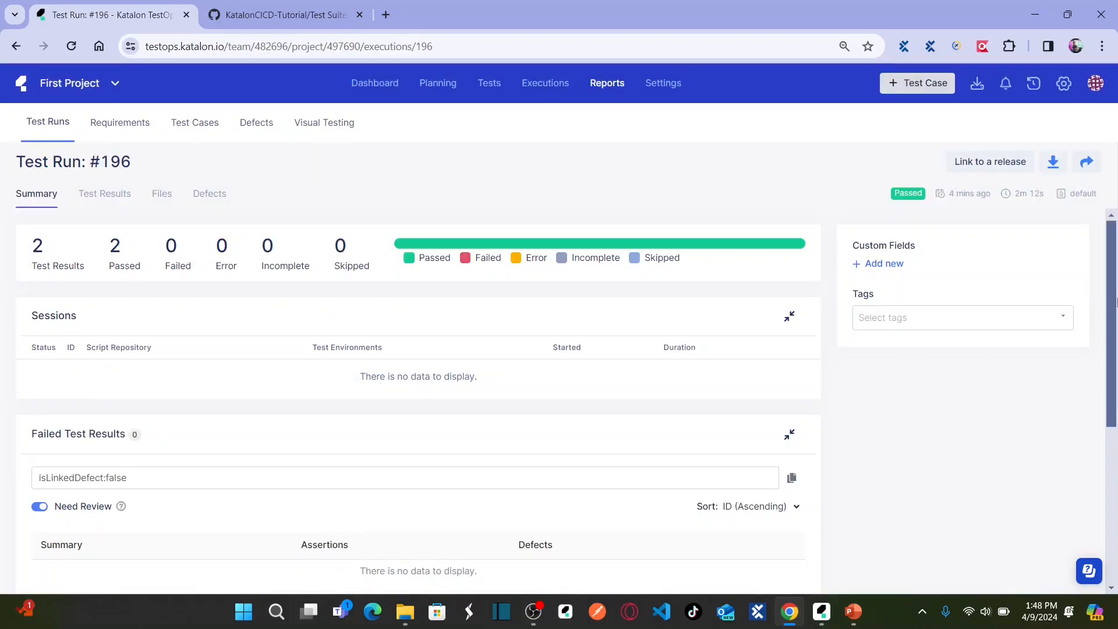
left_click_drag(1114, 267, 1114, 428)
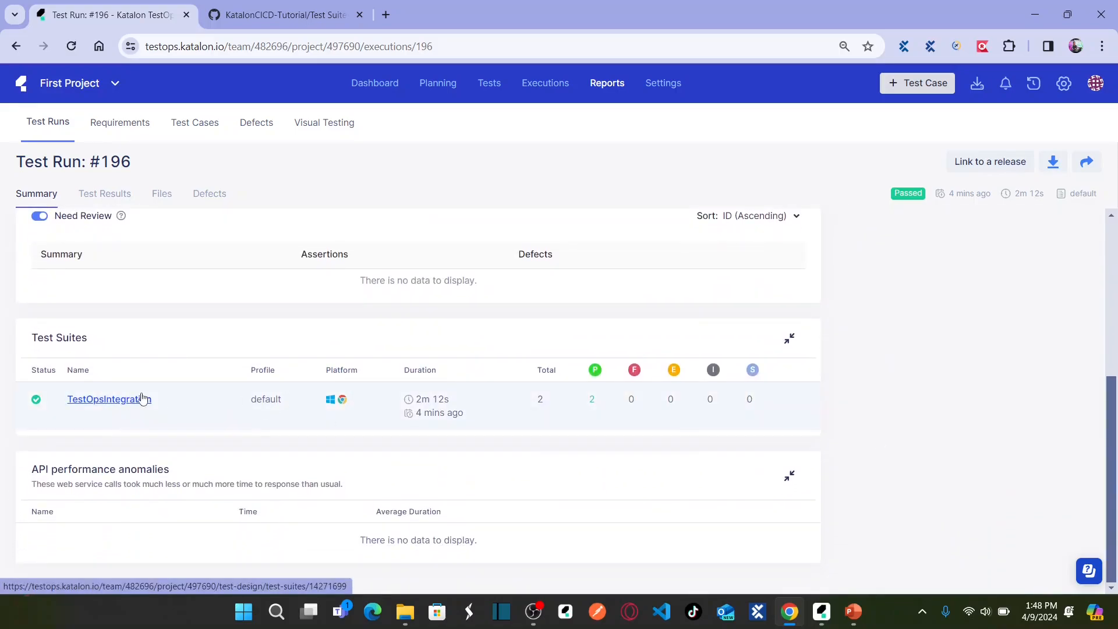
left_click(120, 404)
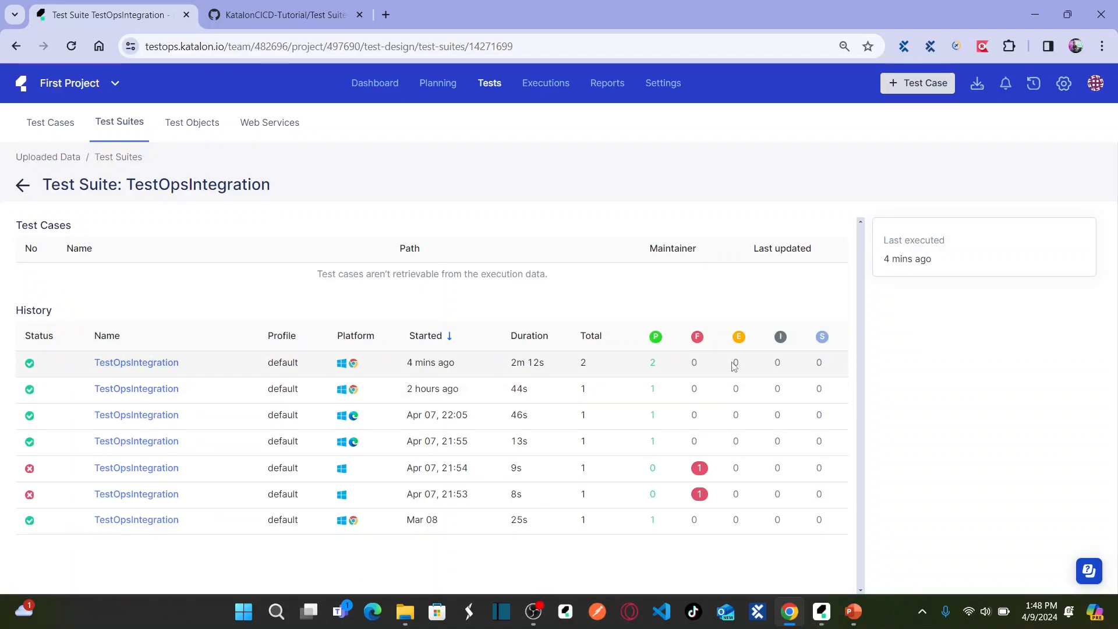
left_click(21, 187)
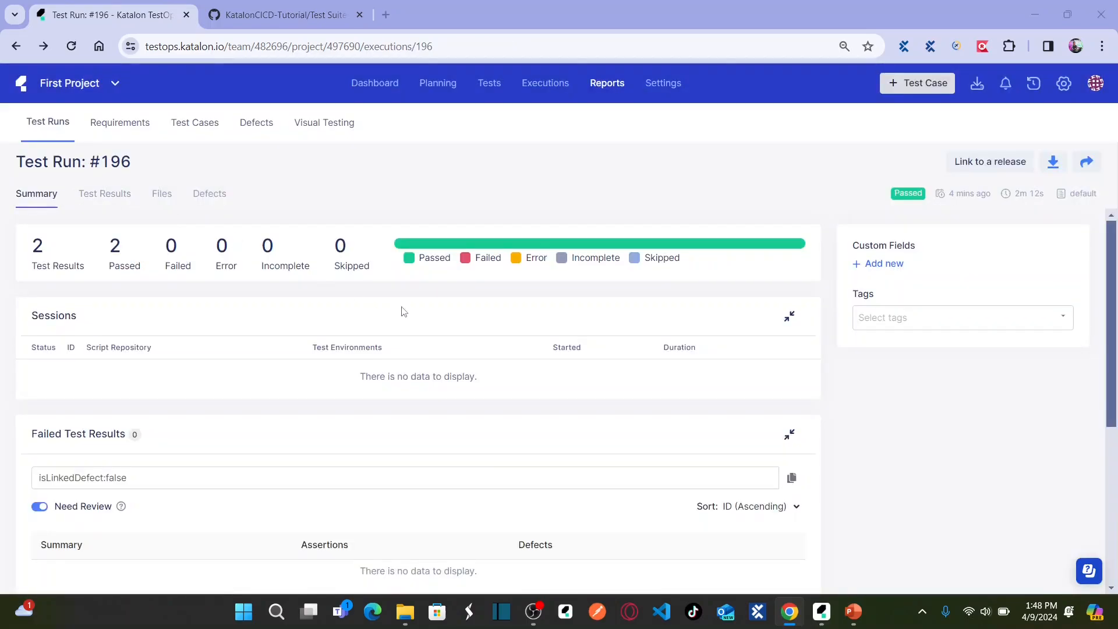
Step: Select the TestOpsIntegration suite in Katalon Studio and consult the PowerPoint slide on running test suite collections with TestCloud
key("alt+Tab")
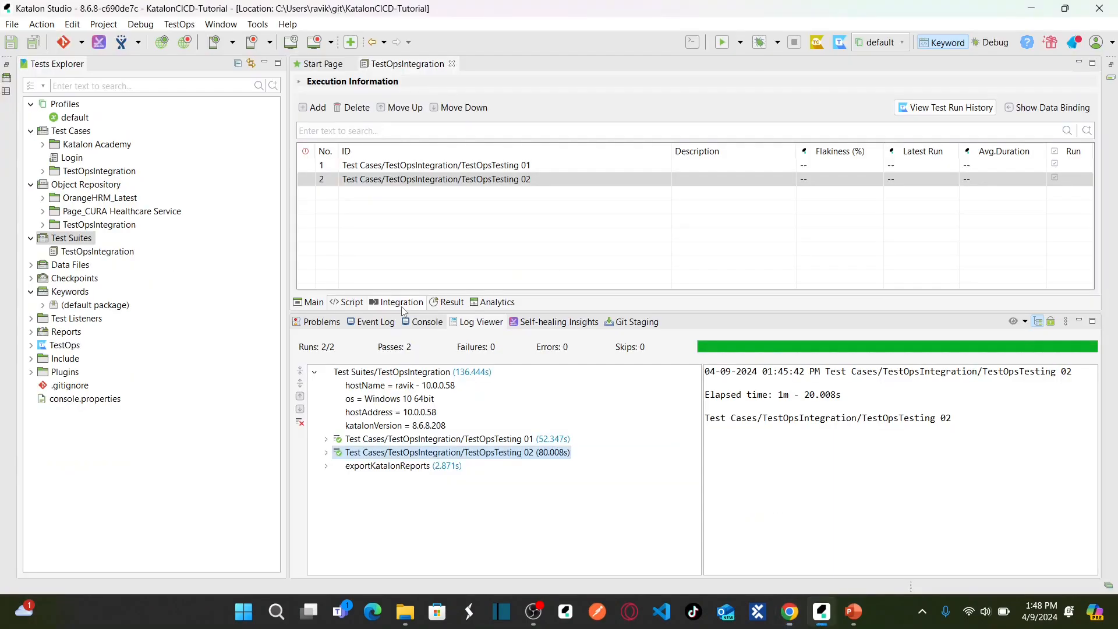
left_click(124, 257)
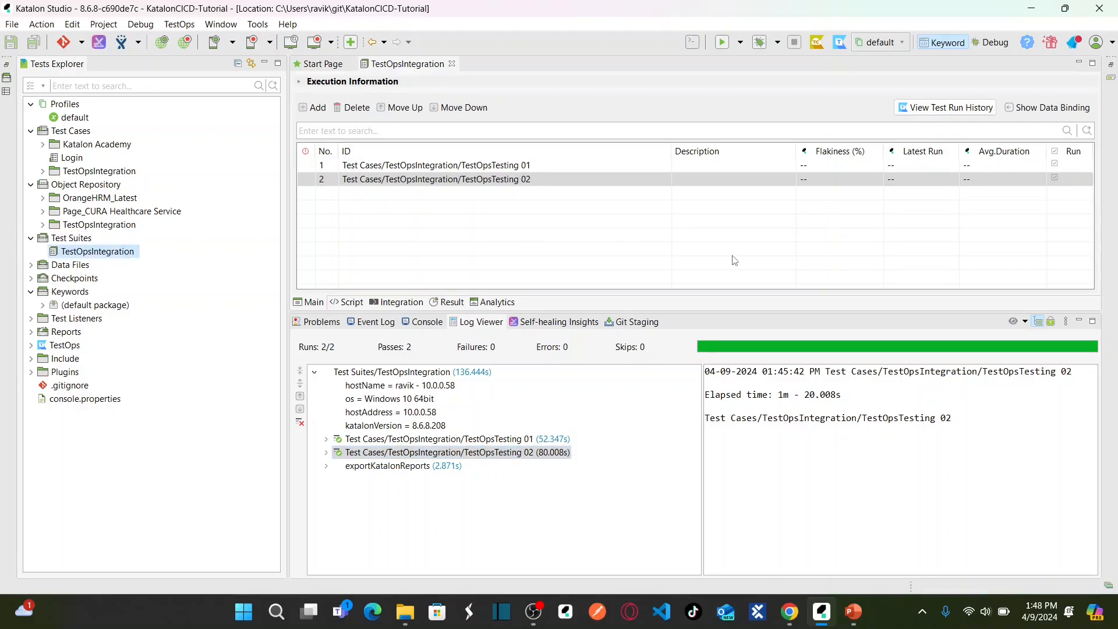
mouse_move(855, 608)
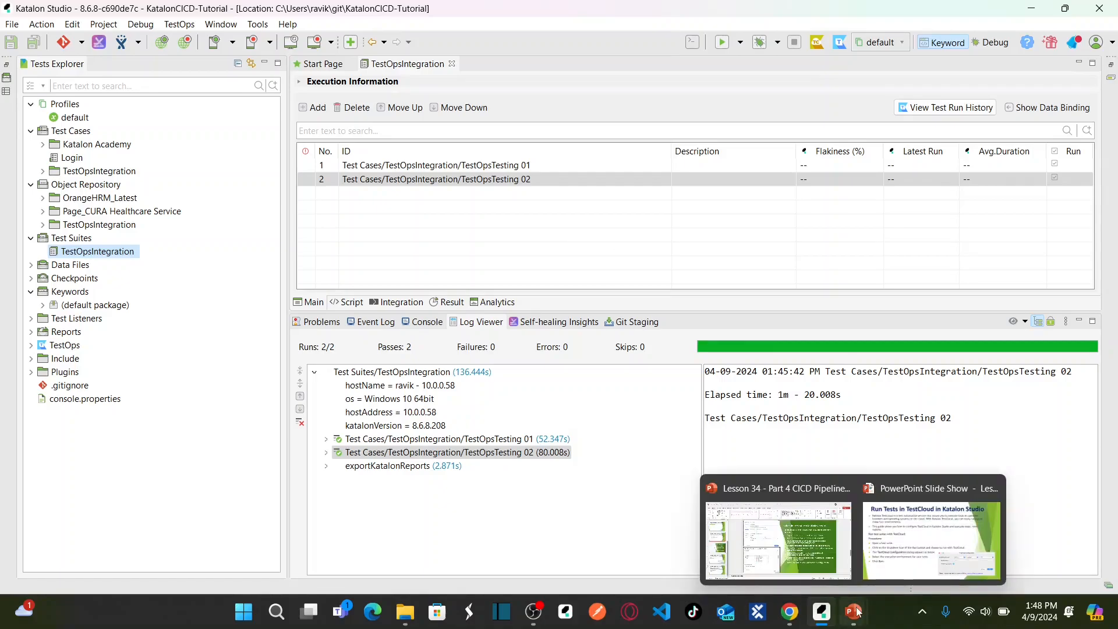
left_click(932, 507)
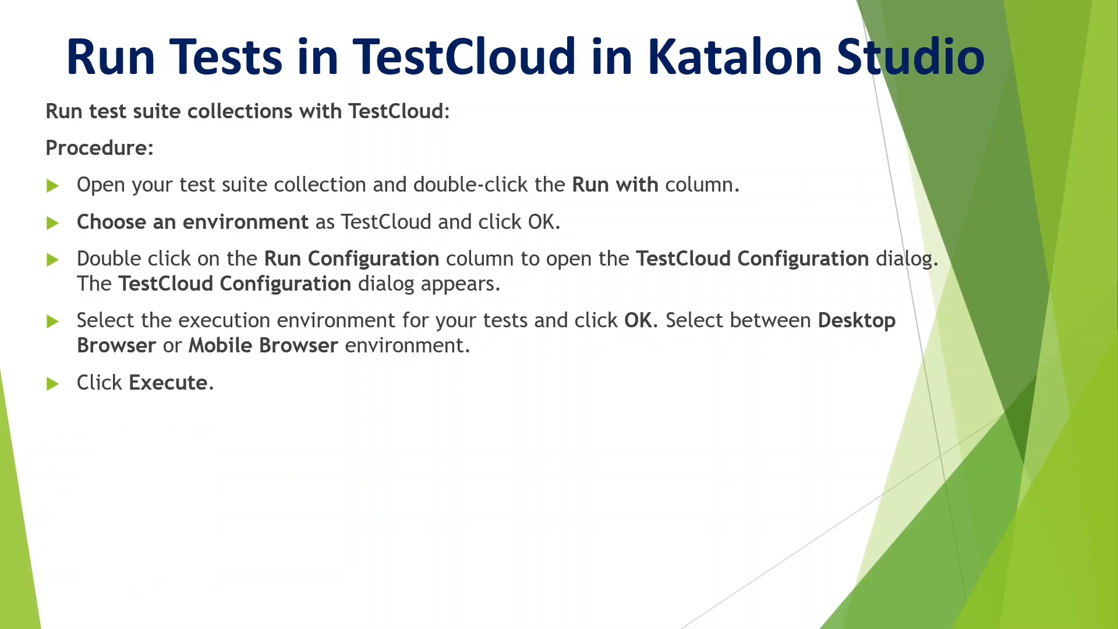
Step: Switch to Katalon Studio and create a test suite collection named TestOpsIntegration Collection under Test Suites
key("alt+Tab")
left_click(84, 239)
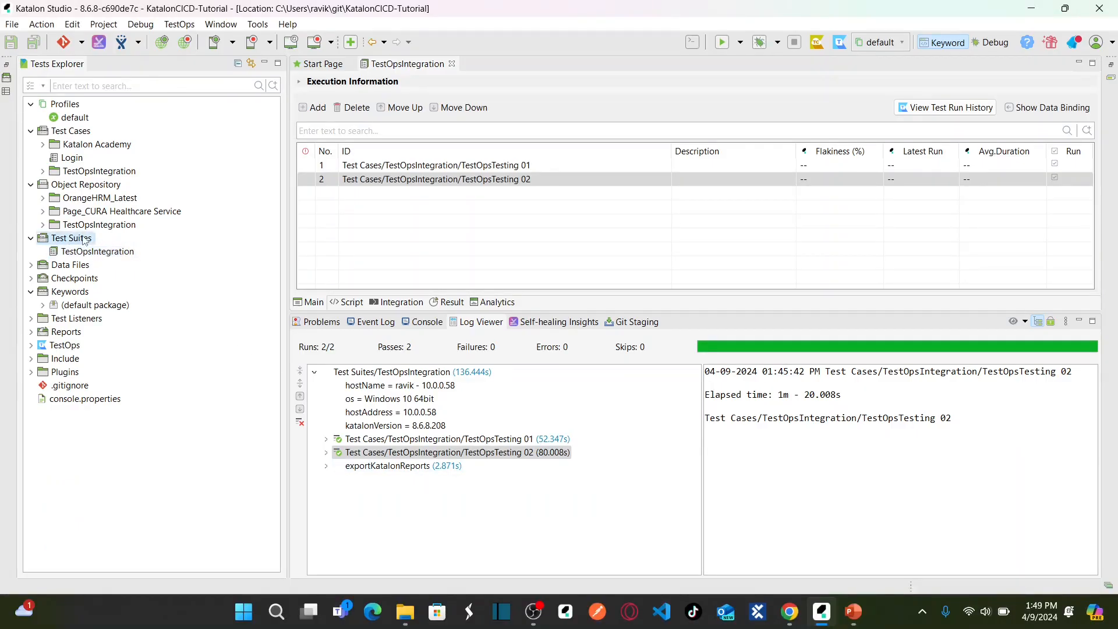
right_click(85, 240)
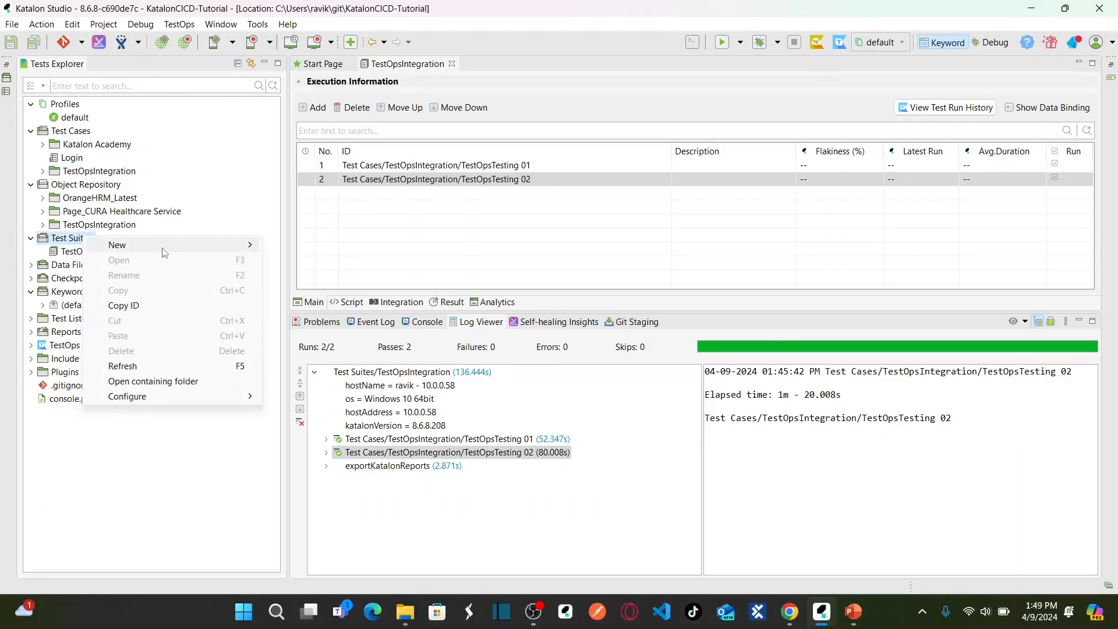
mouse_move(164, 252)
left_click(345, 276)
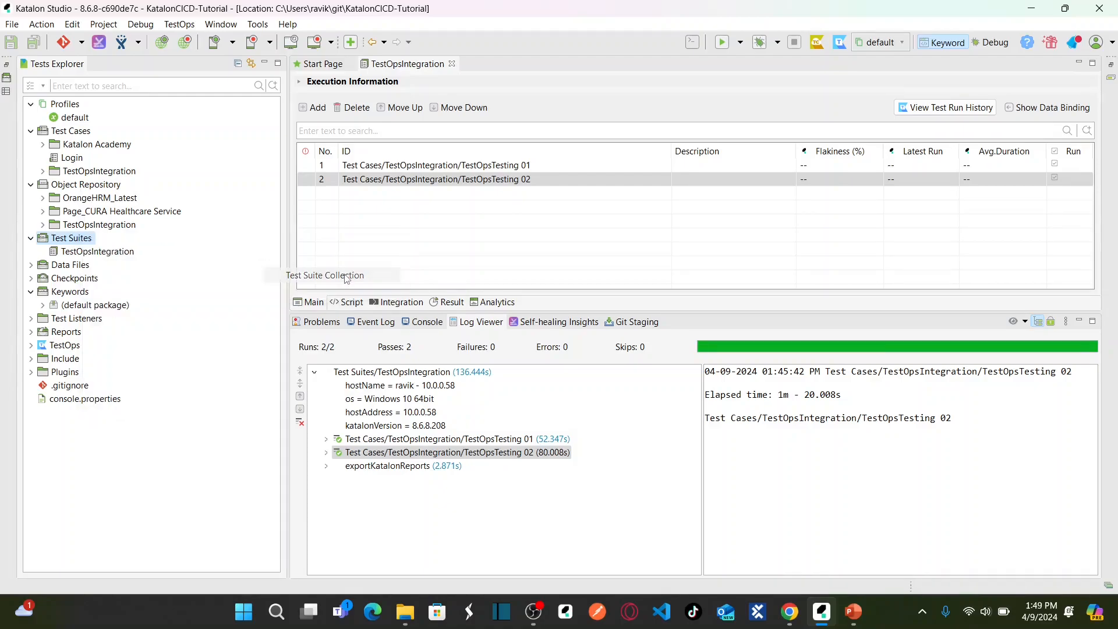
type("TestOpsI")
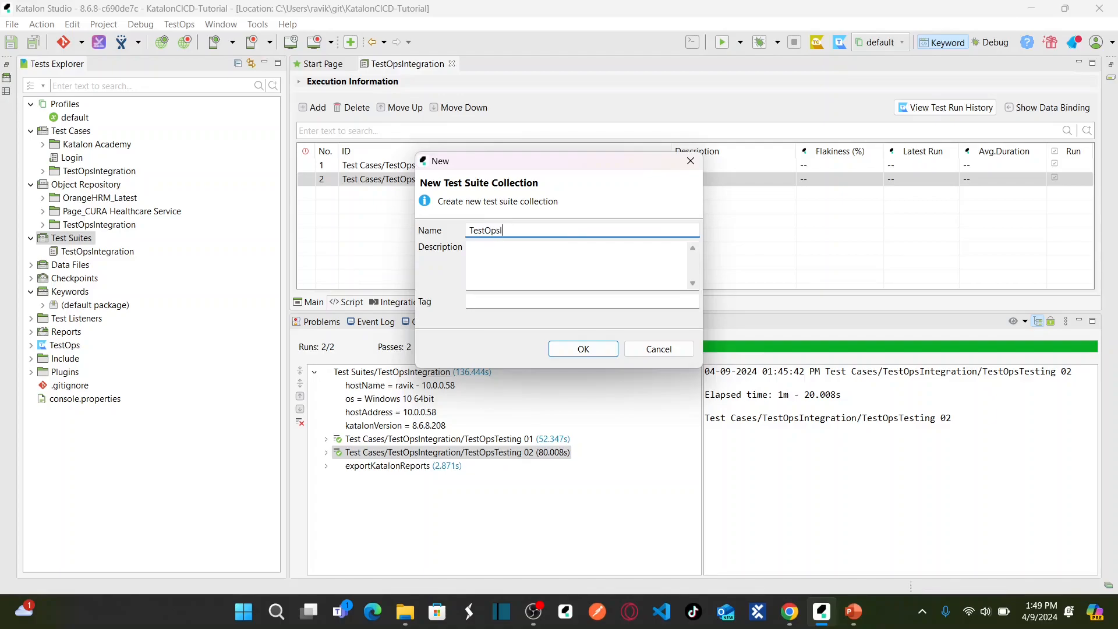
type("ntegration Collection")
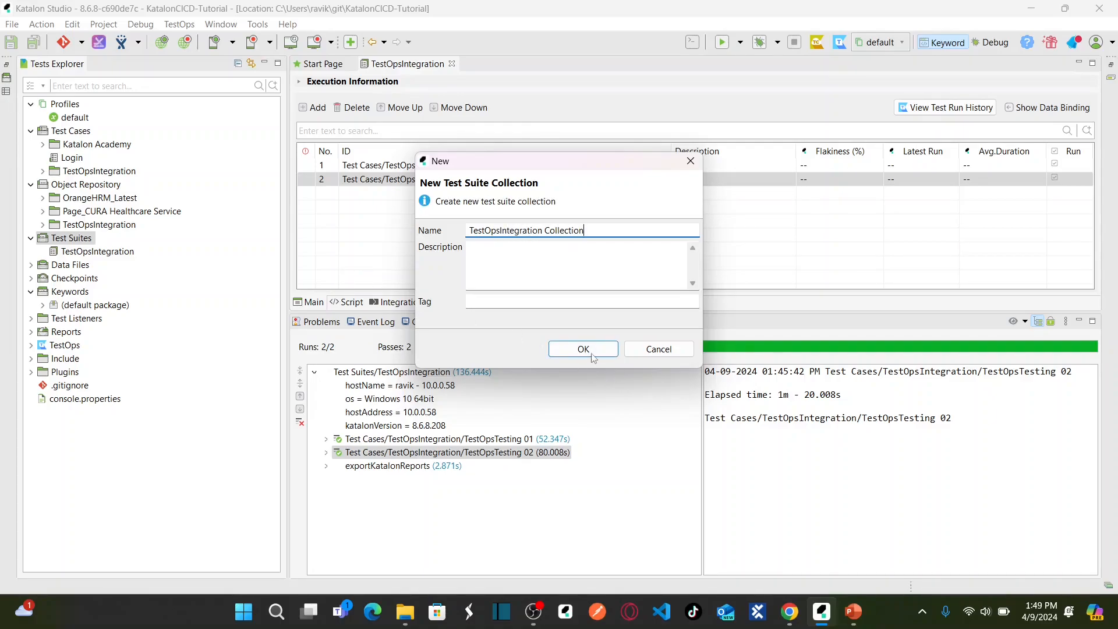
left_click(593, 357)
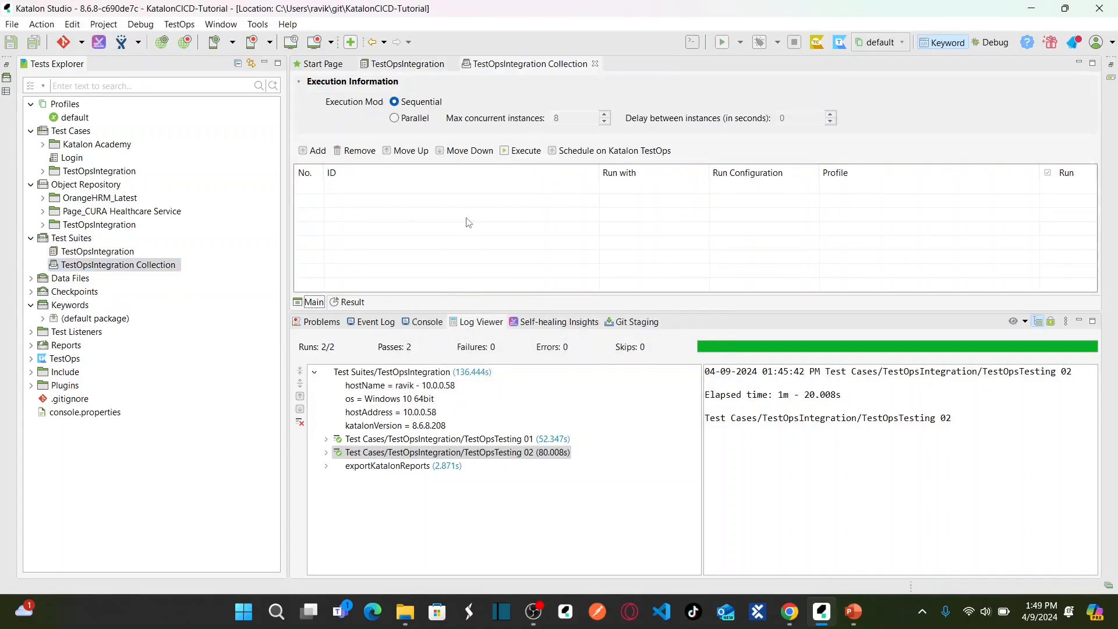
Step: Add the TestOpsIntegration test suite to the new collection and save the collection
left_click(313, 152)
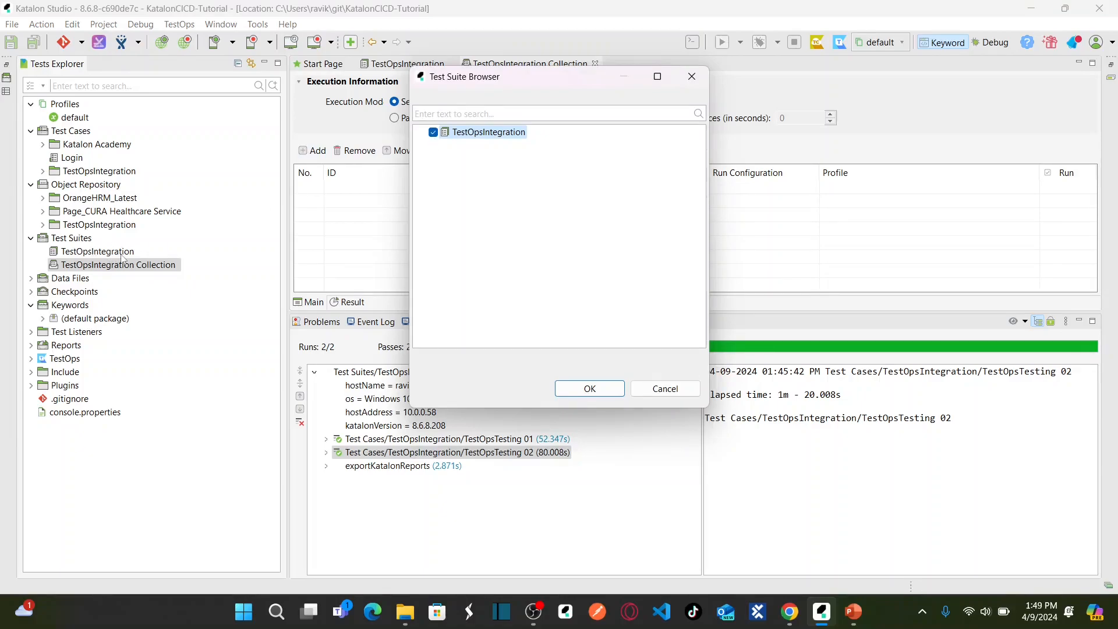
left_click(608, 393)
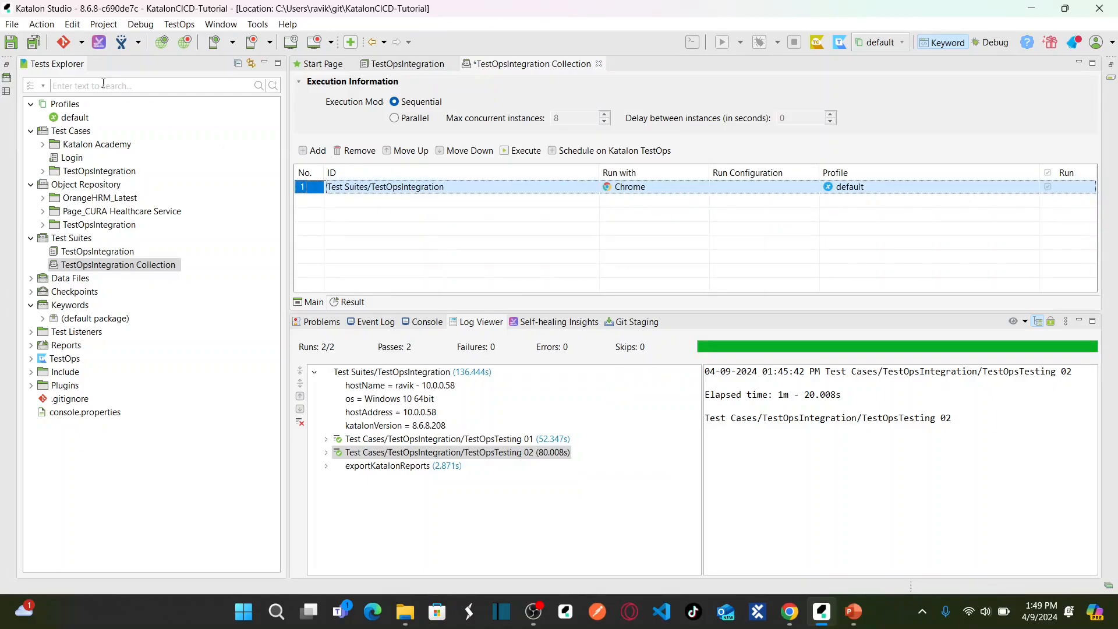
left_click(33, 43)
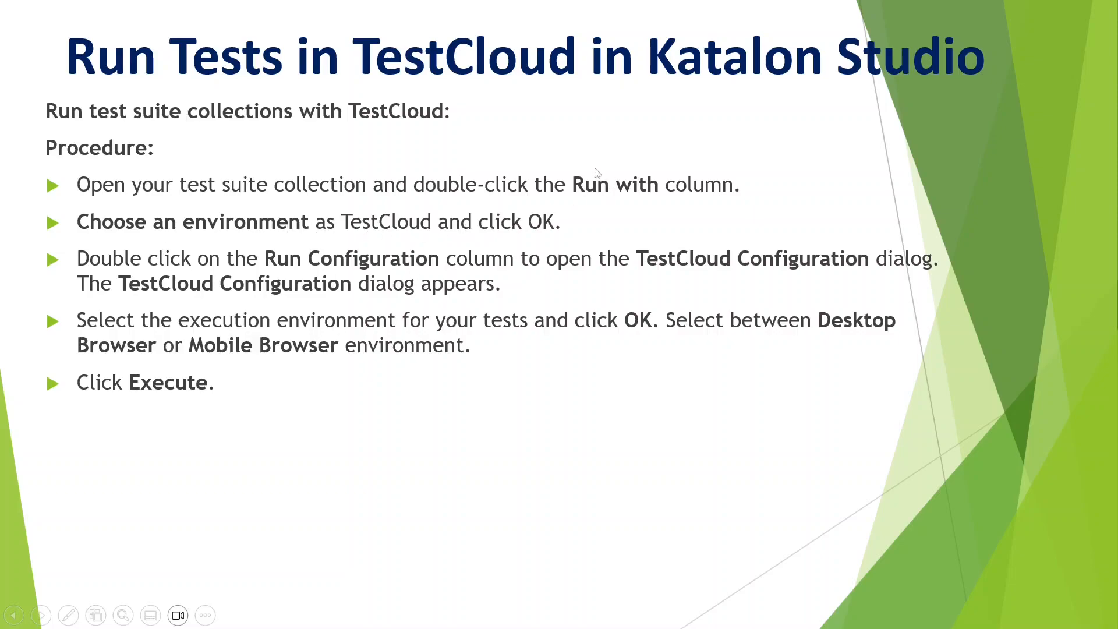
Step: Set the run environment of the TestOpsIntegration suite in the collection to TestCloud
key("alt+Tab")
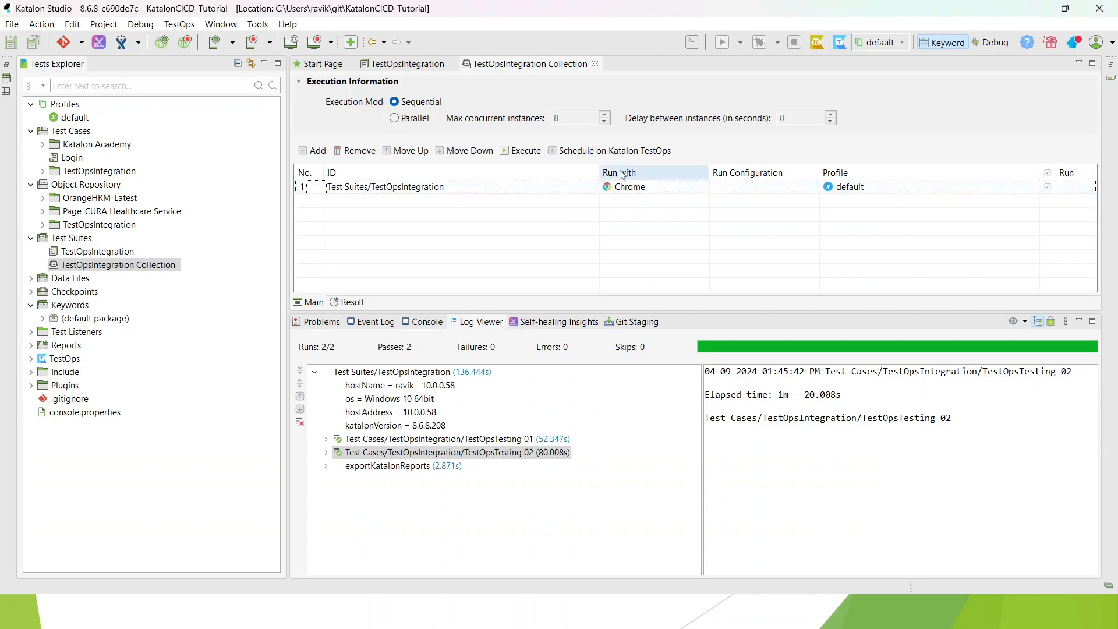
left_click(677, 189)
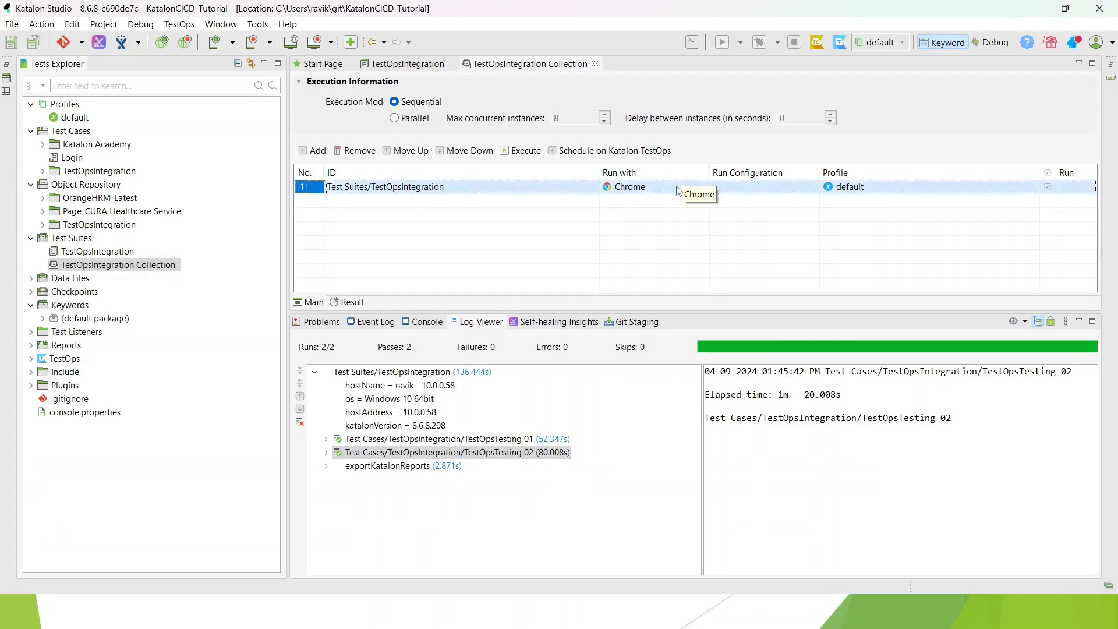
left_click(664, 190)
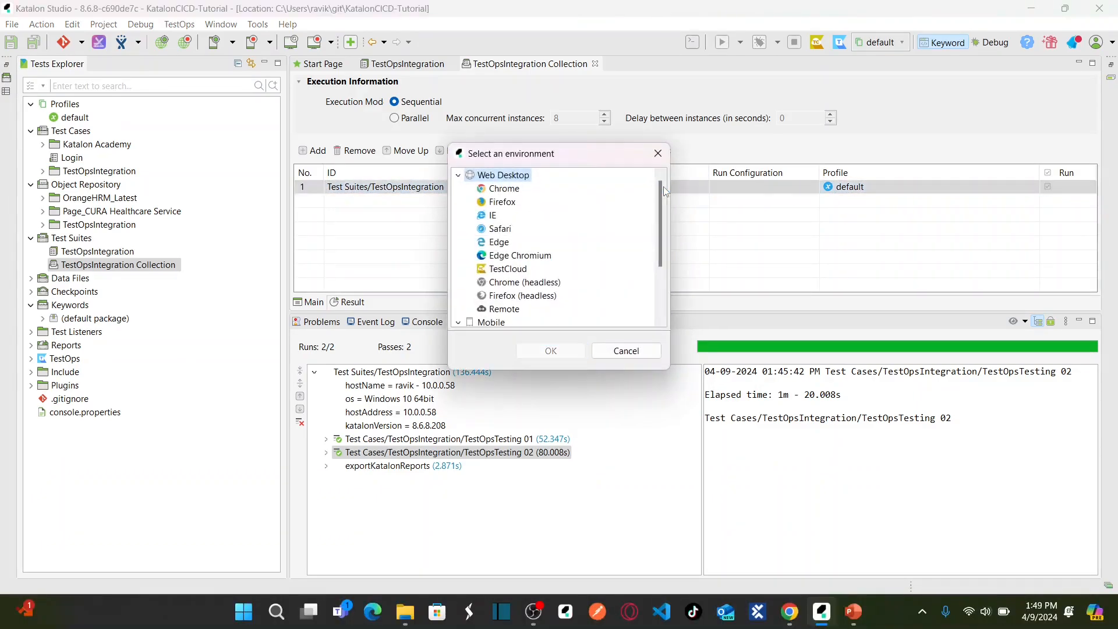
left_click(509, 270)
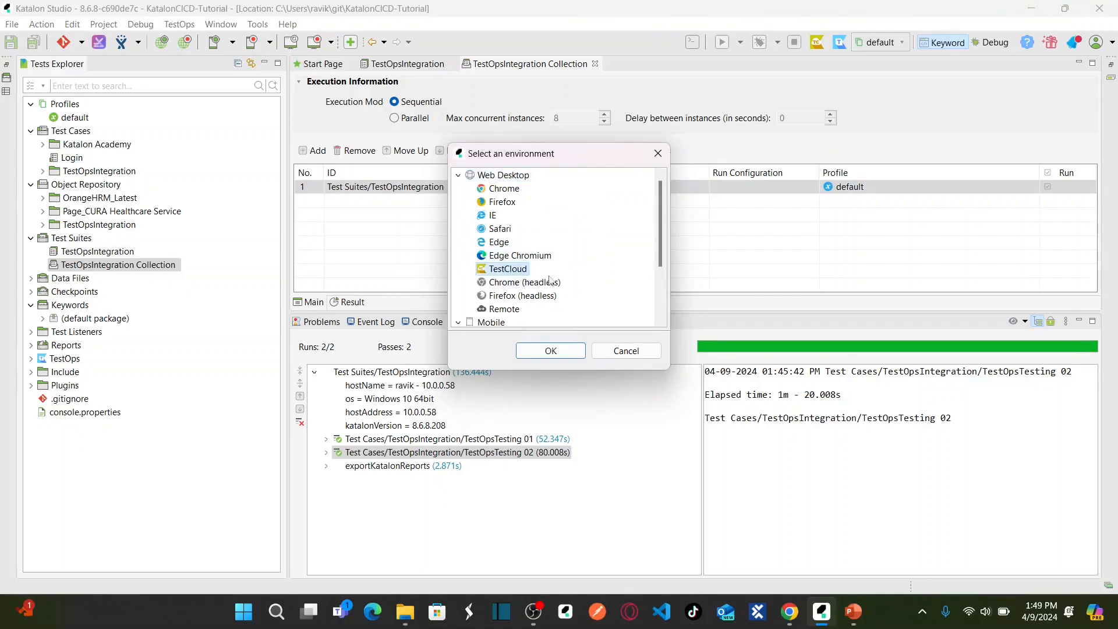
left_click(550, 351)
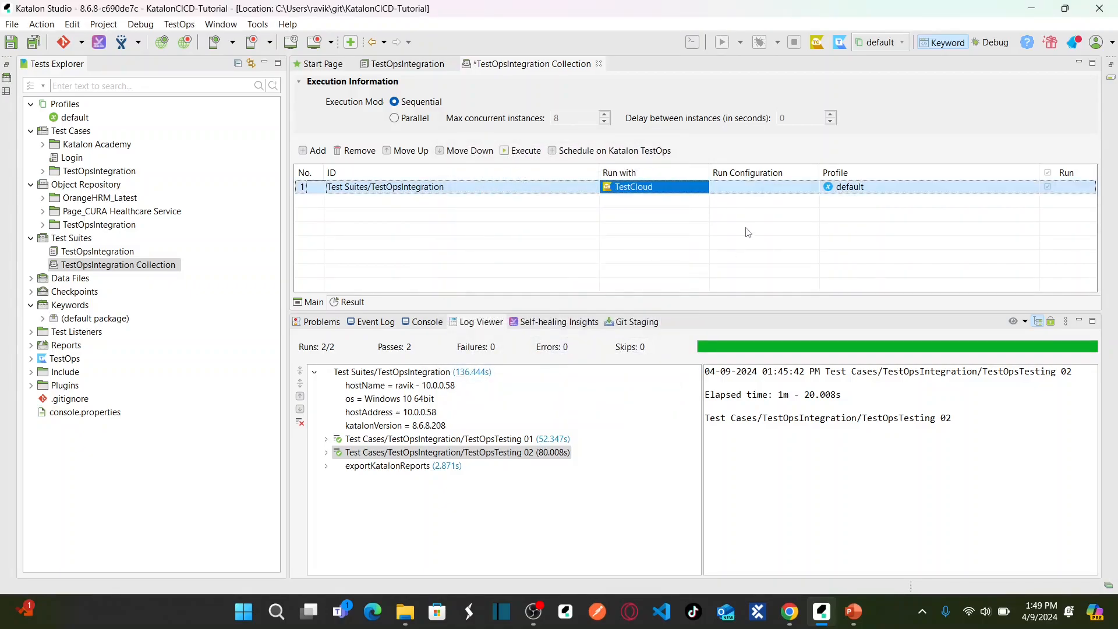
Step: Consult the procedure slide and set the suite's TestCloud run configuration to desktop Windows with Edge Chromium version 115
key("alt+Tab")
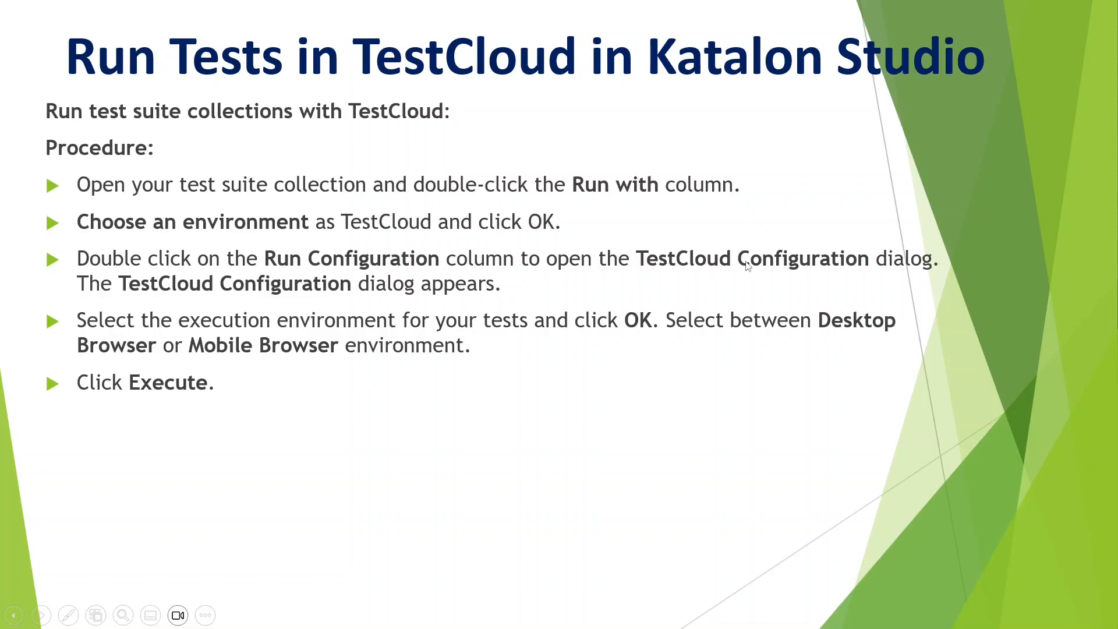
key("alt+Tab")
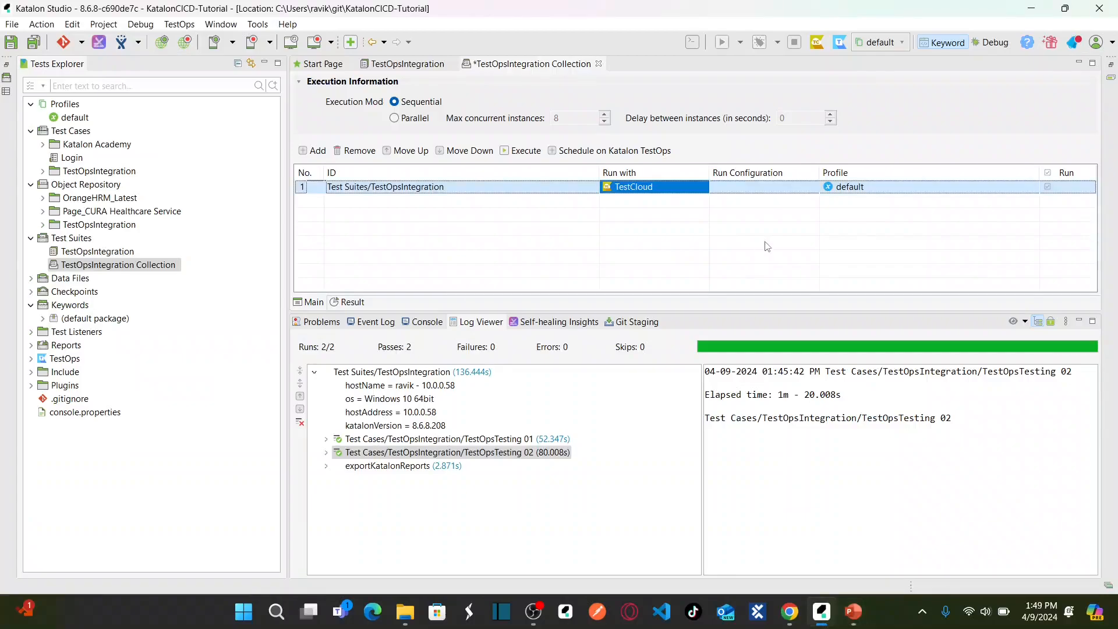
left_click(761, 187)
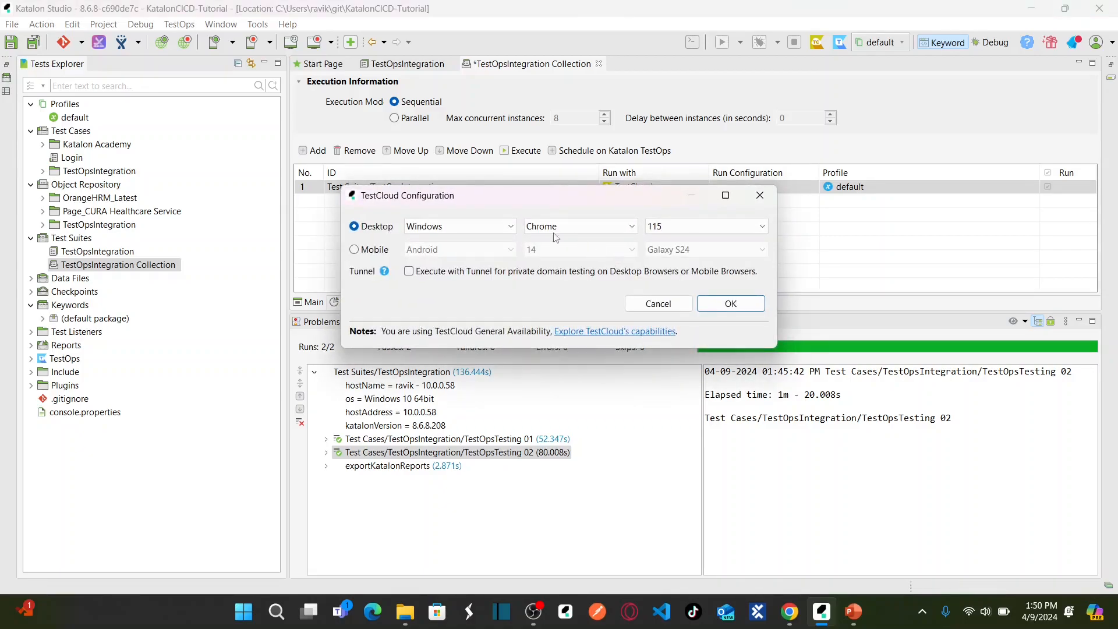
left_click(475, 230)
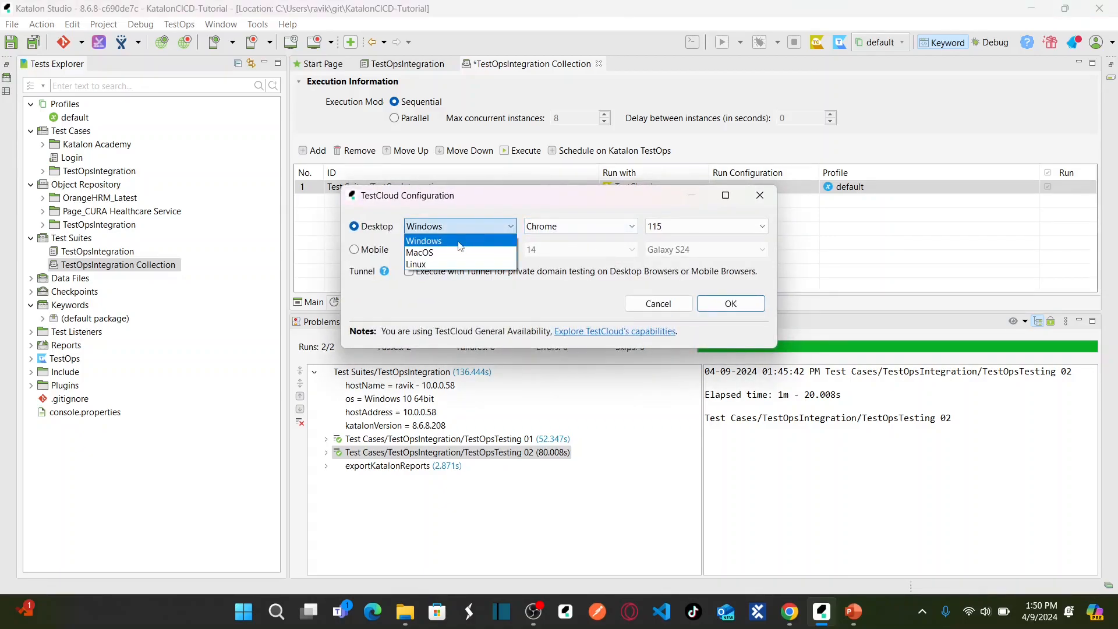
left_click(460, 243)
left_click(568, 231)
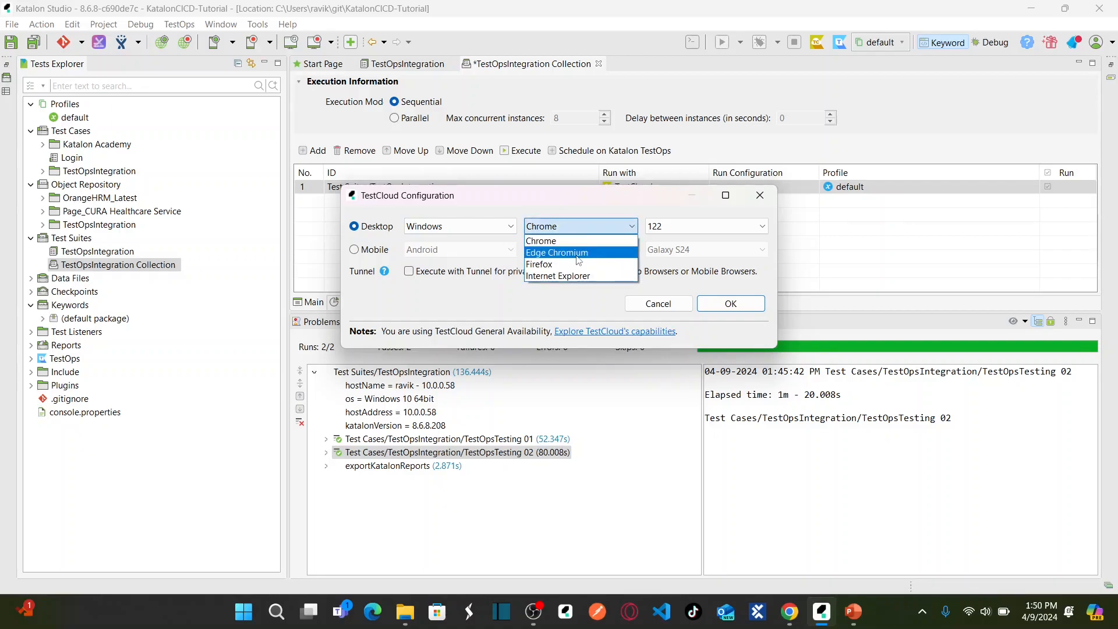
left_click(579, 253)
left_click(687, 230)
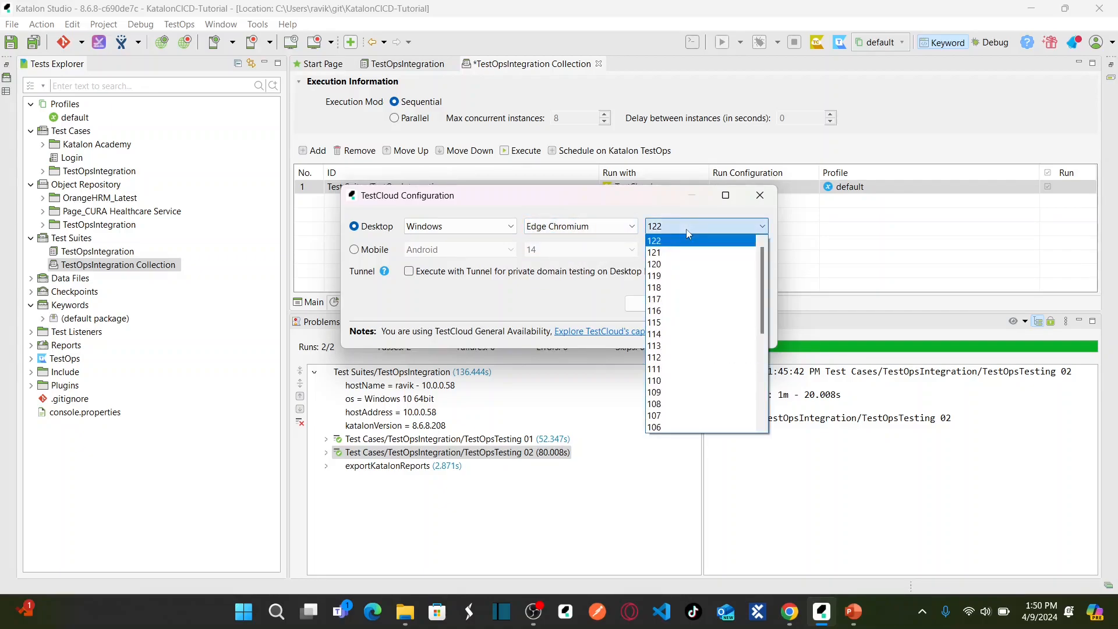
left_click(667, 324)
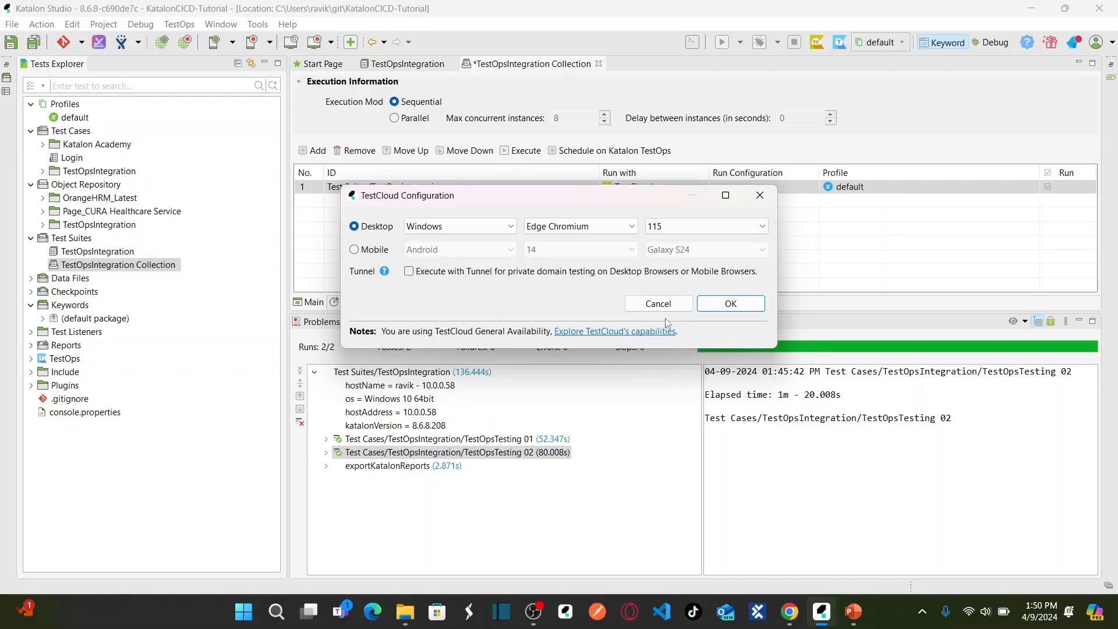
left_click(731, 304)
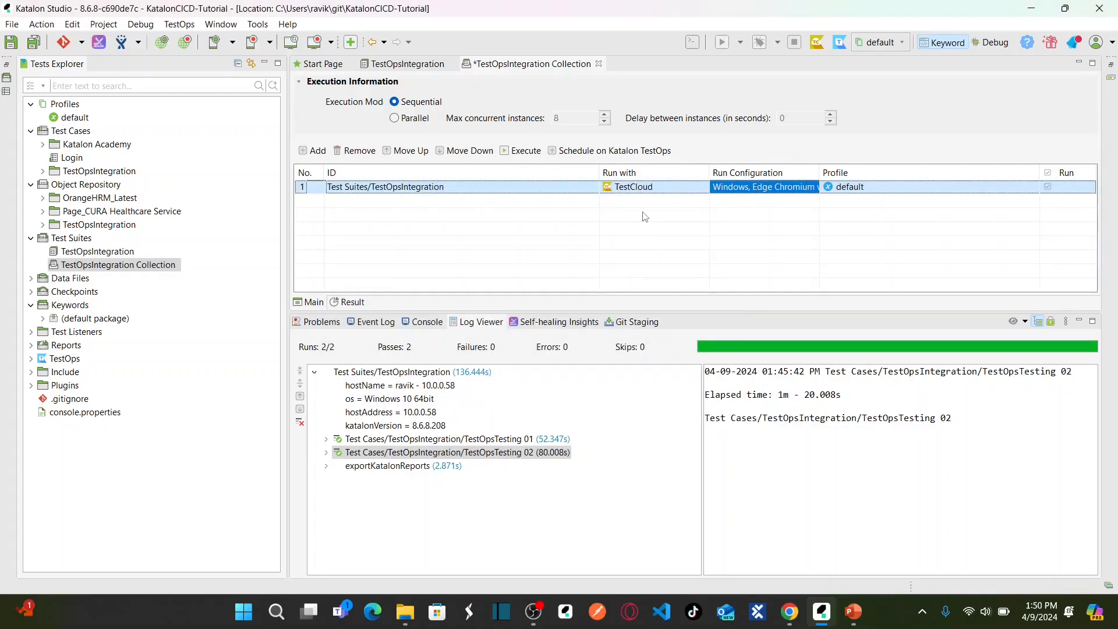
Step: Save TestOpsIntegration Collection and execute it
left_click(310, 191)
left_click(42, 43)
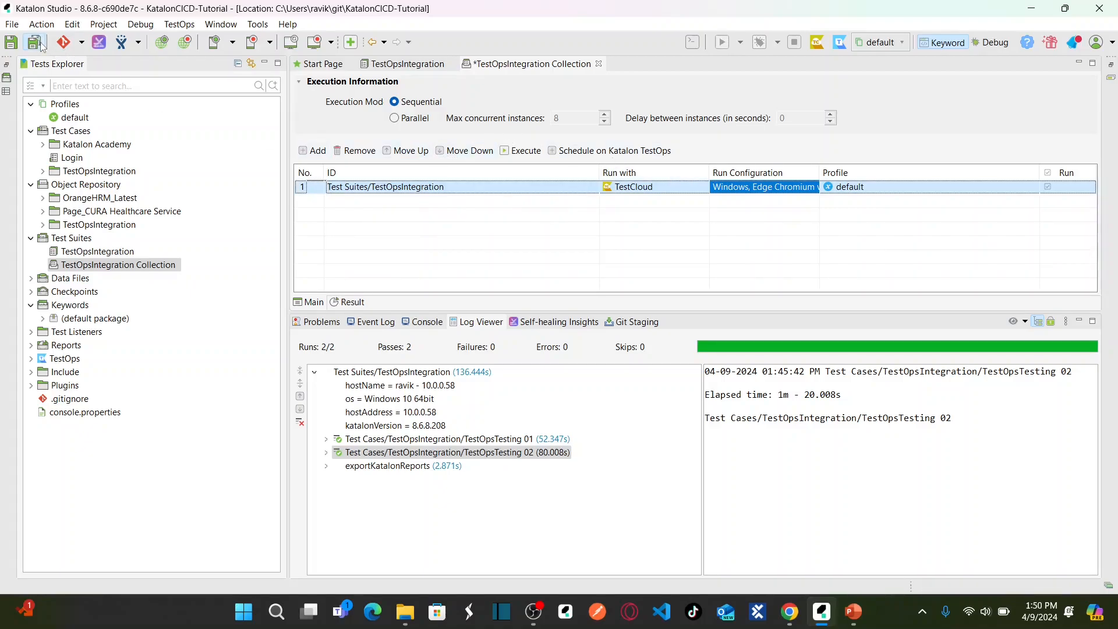
left_click(521, 151)
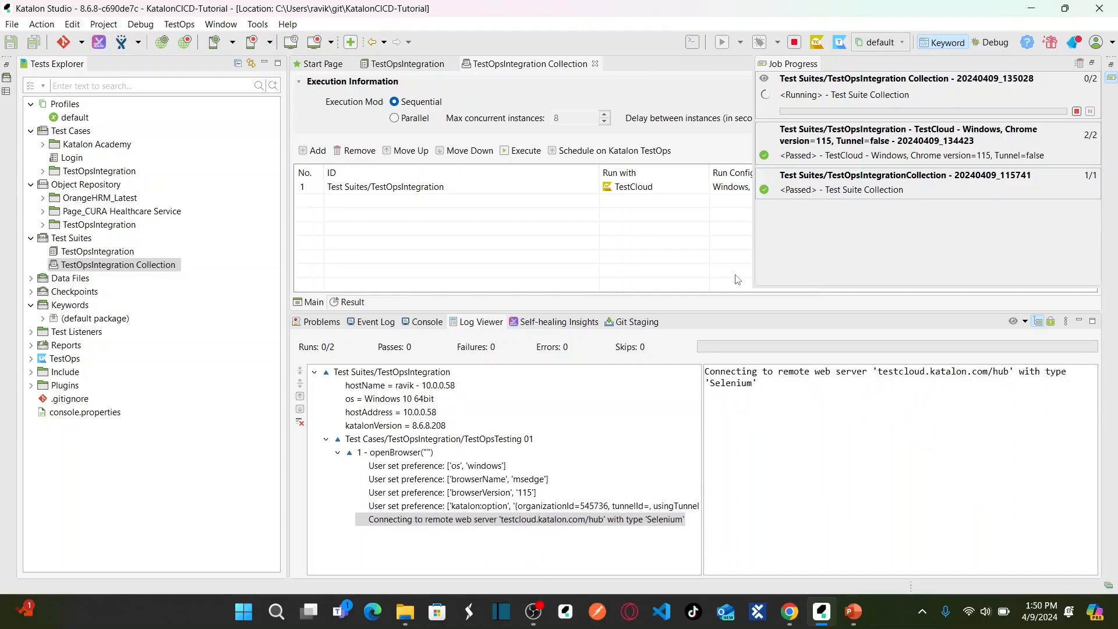
Step: Monitor Untitled Test Run #197 in the TestOps executions history in Chrome, comparing it with the execution log in Katalon Studio
key("alt+Tab")
key("alt+Tab")
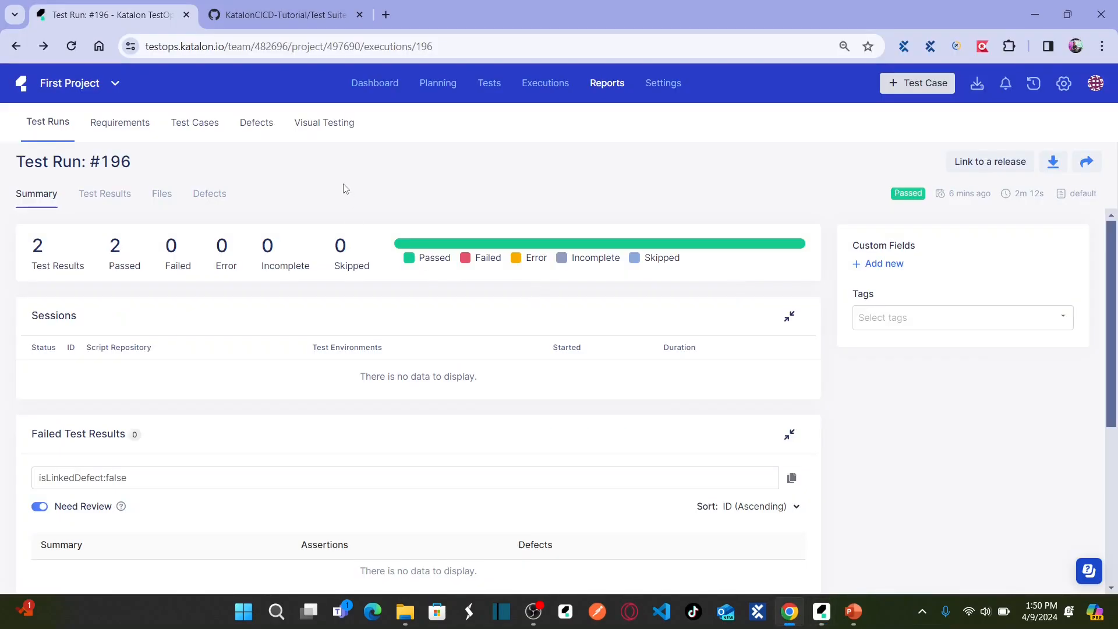
left_click(544, 86)
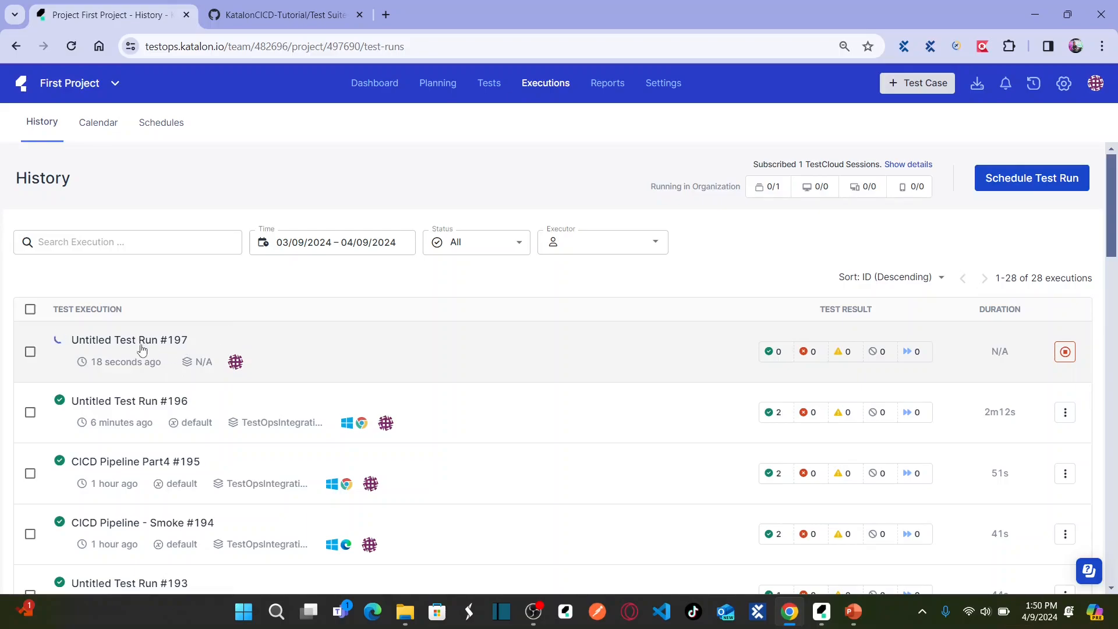
key("alt+Tab")
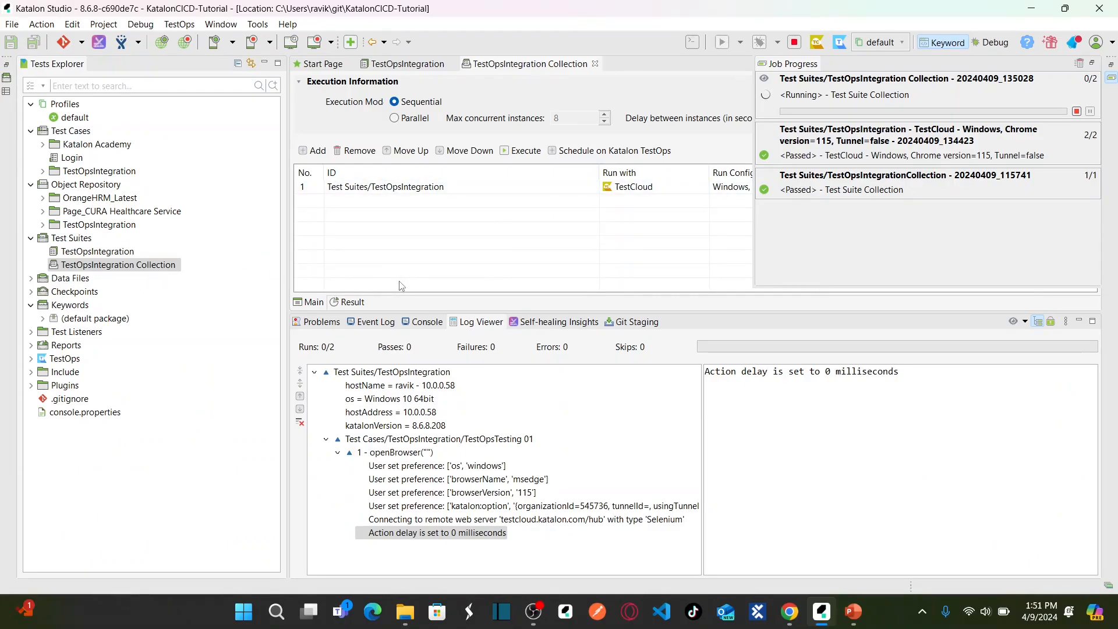
key("alt+Tab")
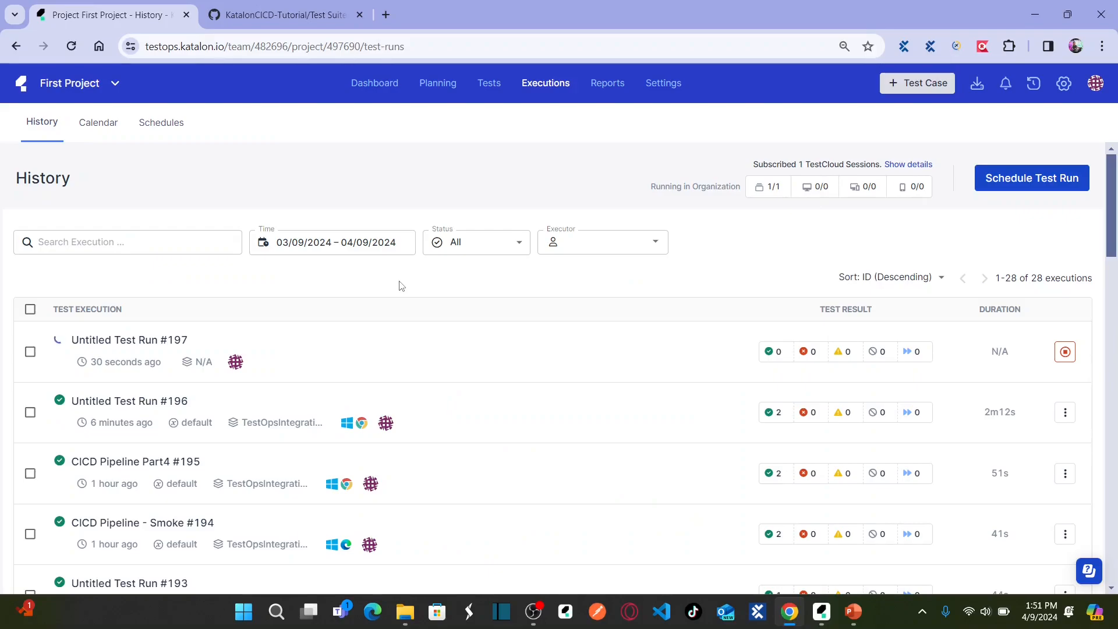
key("alt+Tab")
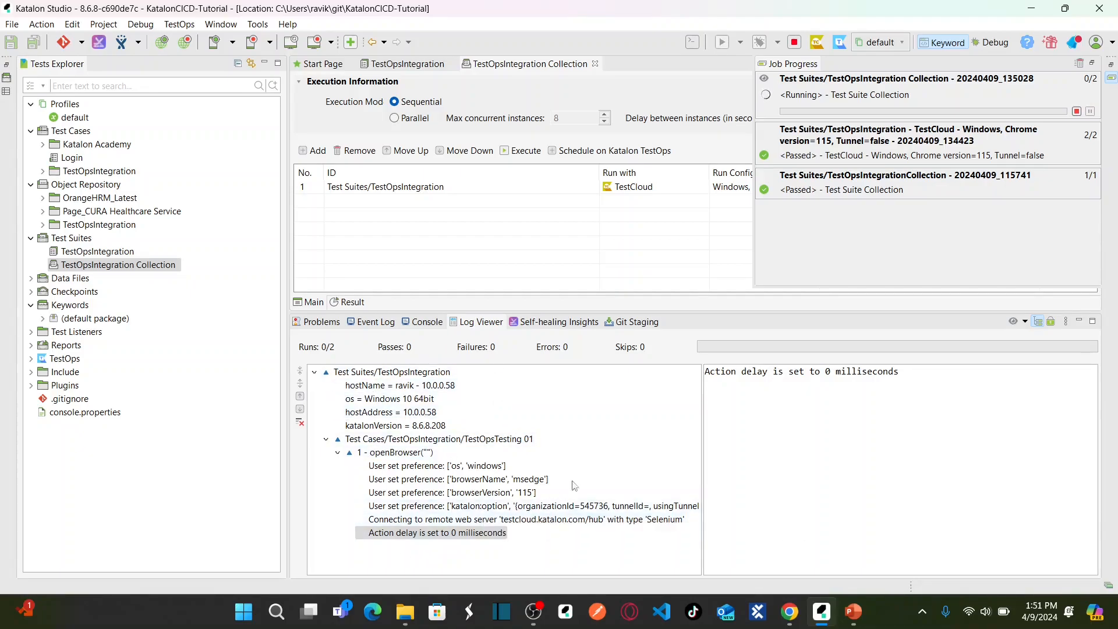
key("alt+Tab")
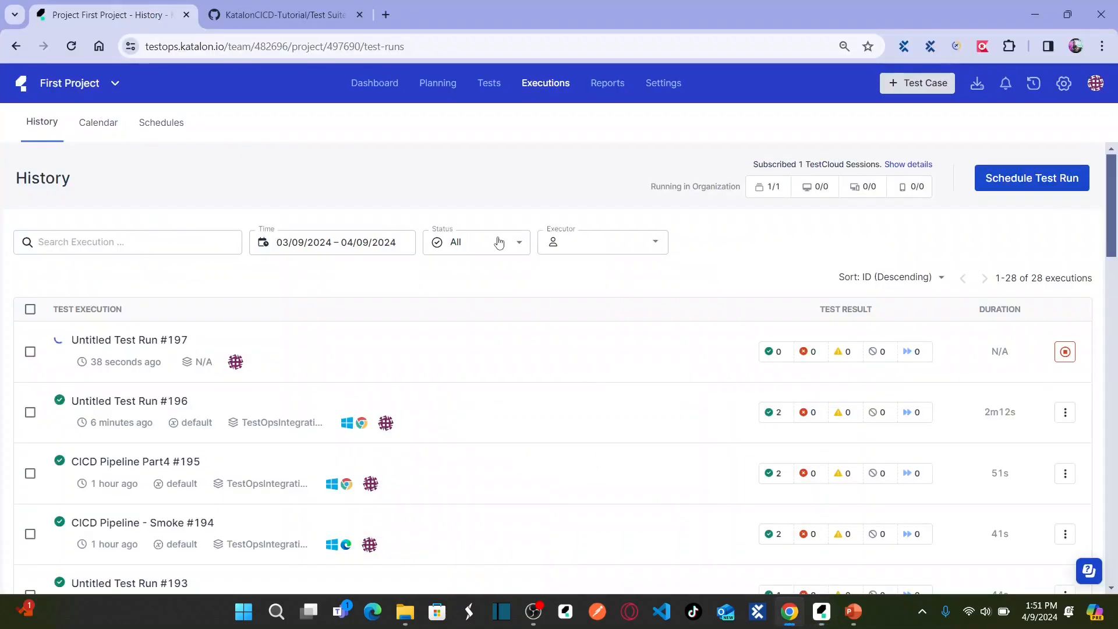
key("alt+Tab")
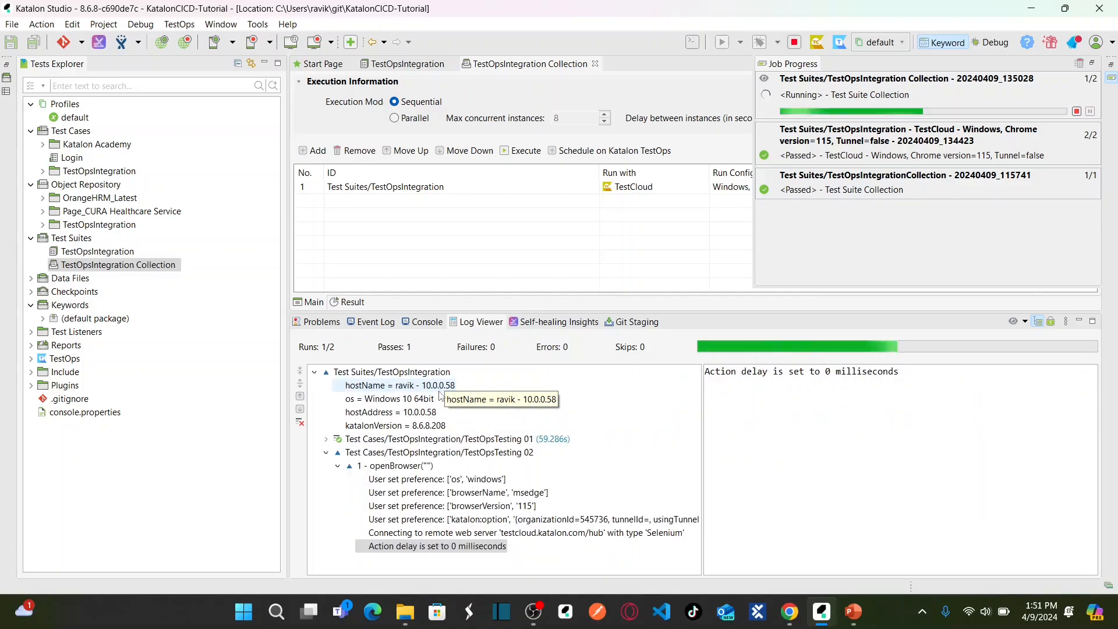
Step: Delete the redundant browser steps at the start of test case TestOpsTesting 02, save the test case and close it
double_click(440, 396)
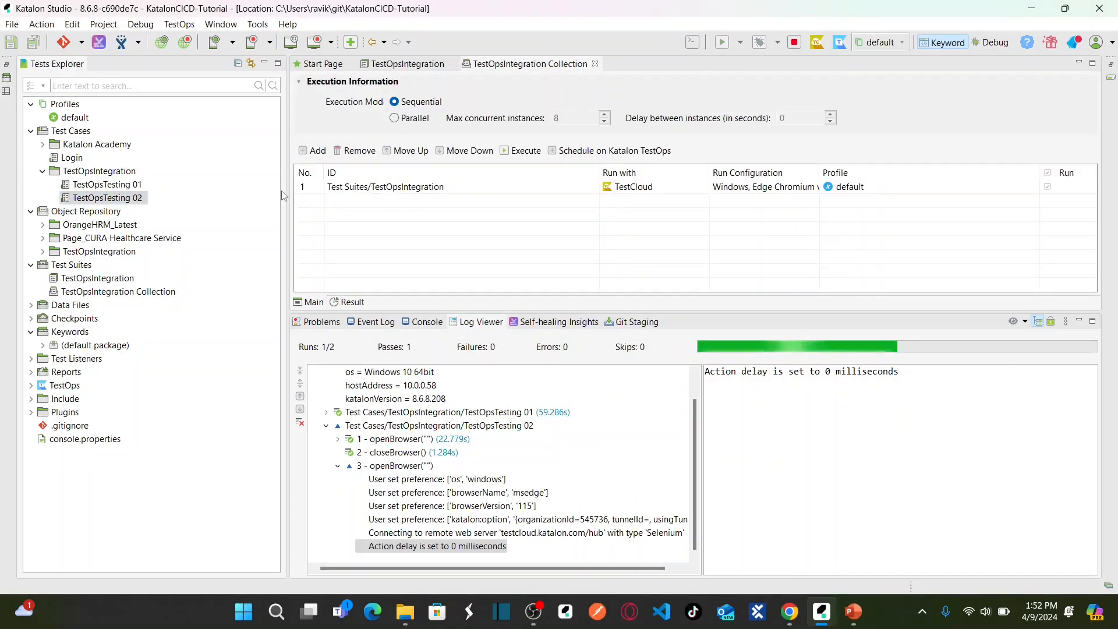
double_click(107, 198)
left_click(455, 124)
key("Delete")
key("Delete")
key("Delete")
left_click(453, 123)
key("Delete")
key("ctrl+s")
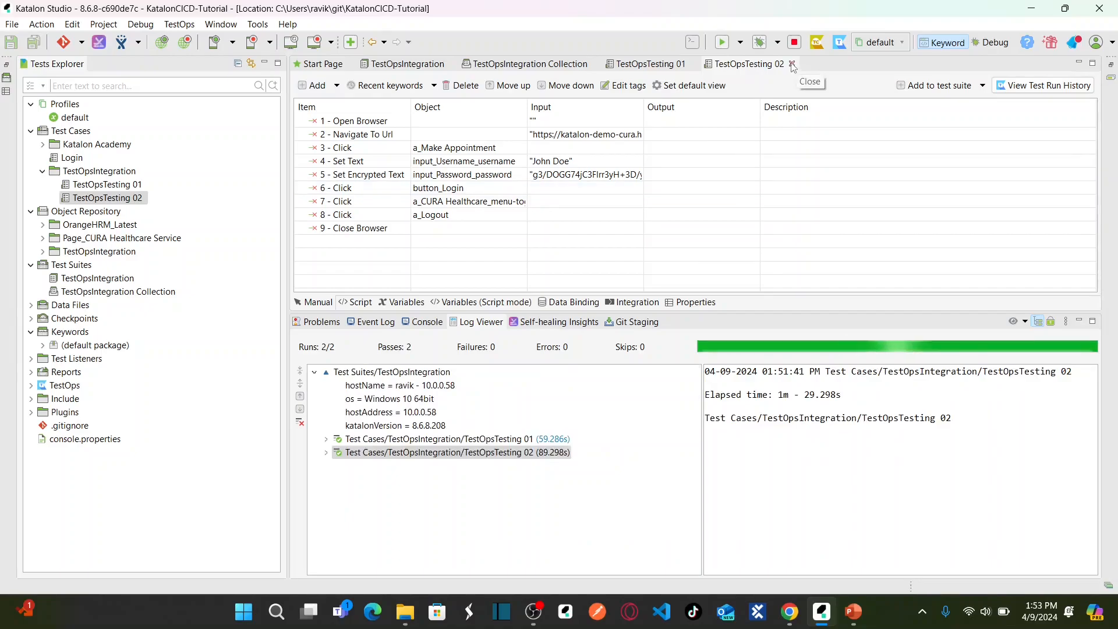
left_click(793, 65)
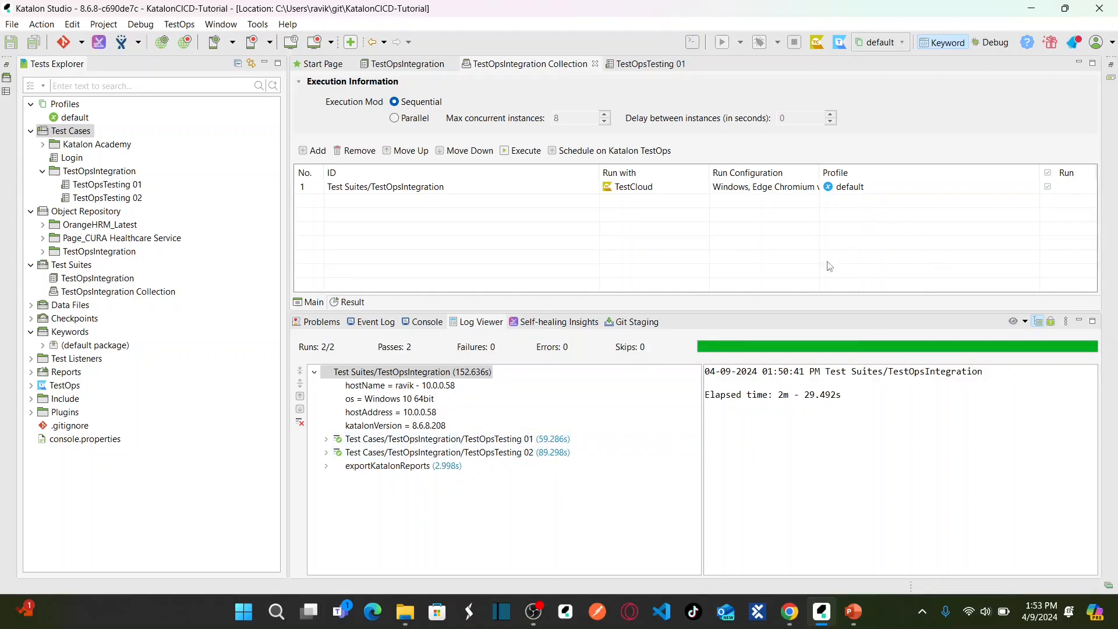
Step: Switch to TestOps in Chrome, refresh the executions history and open the summary of Untitled Test Run #197
key("alt+Tab")
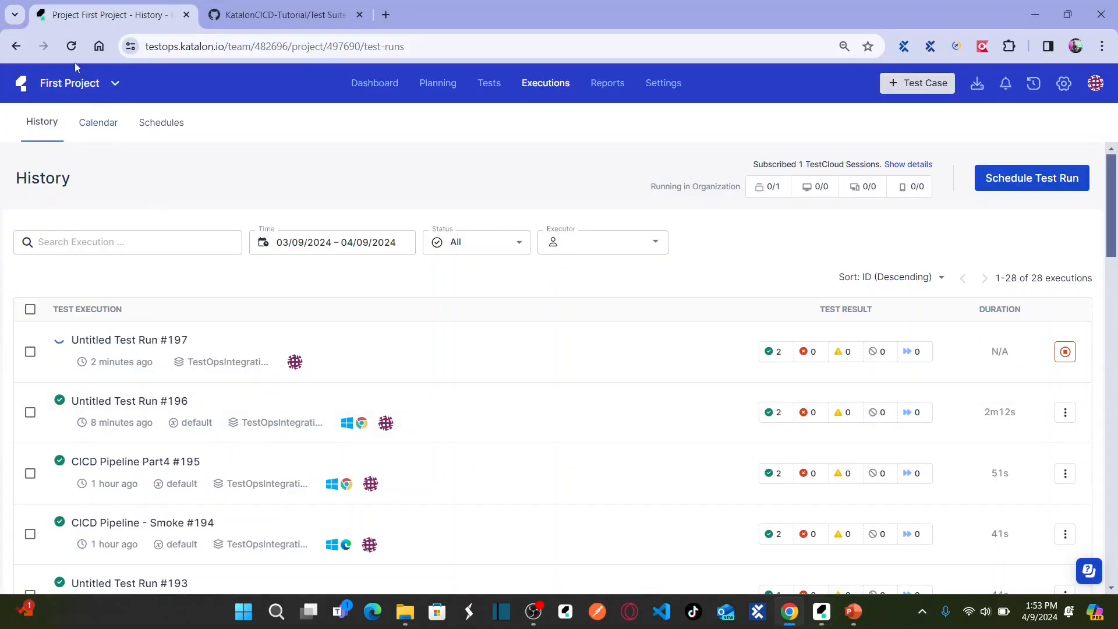
left_click(71, 52)
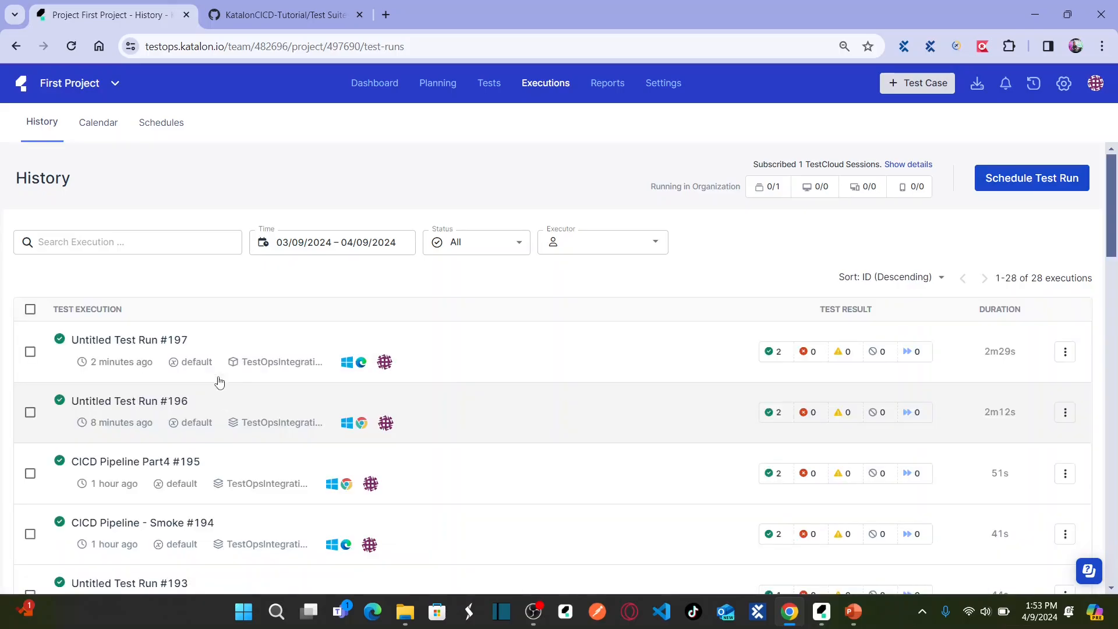
left_click(124, 349)
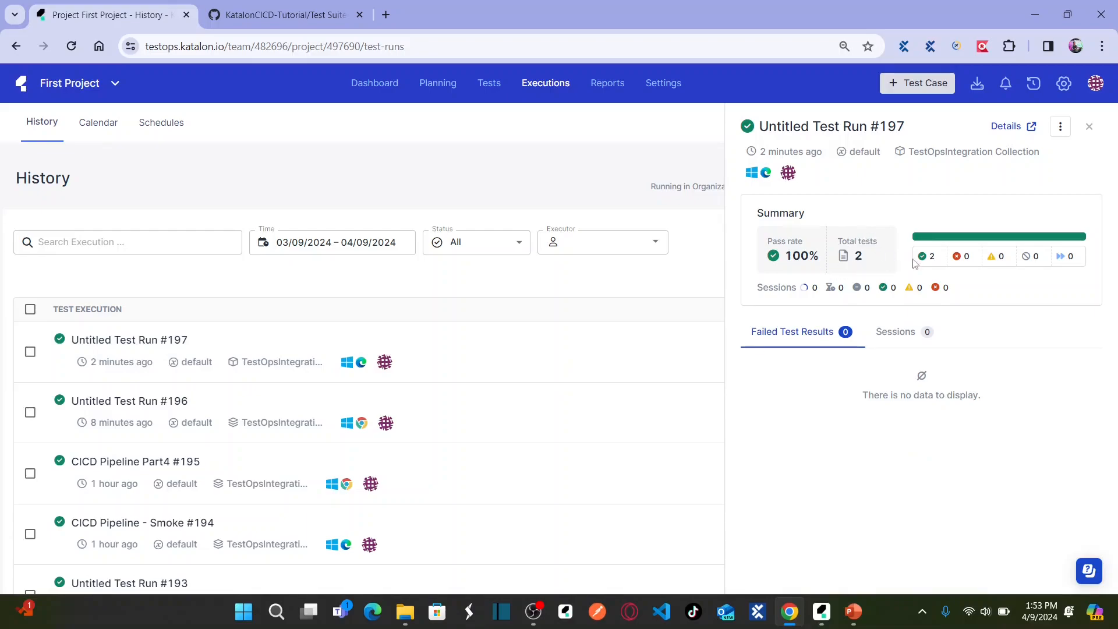
Step: Review the test run reports down to the All Test Runs list and compare run 197 with the collection in Katalon Studio
left_click(620, 88)
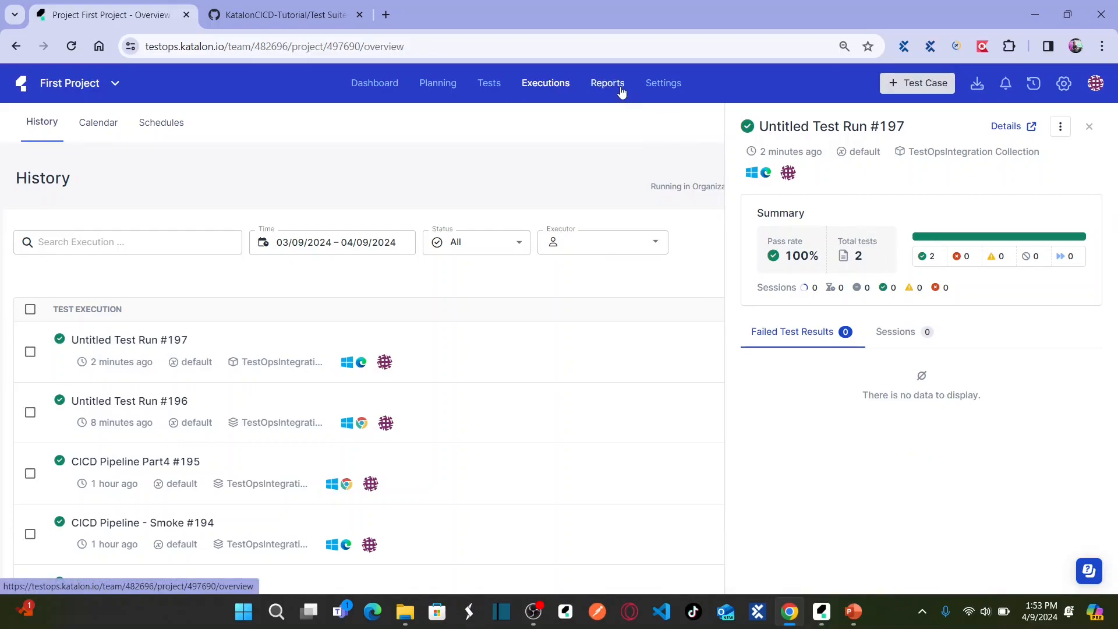
left_click_drag(1113, 259, 1116, 455)
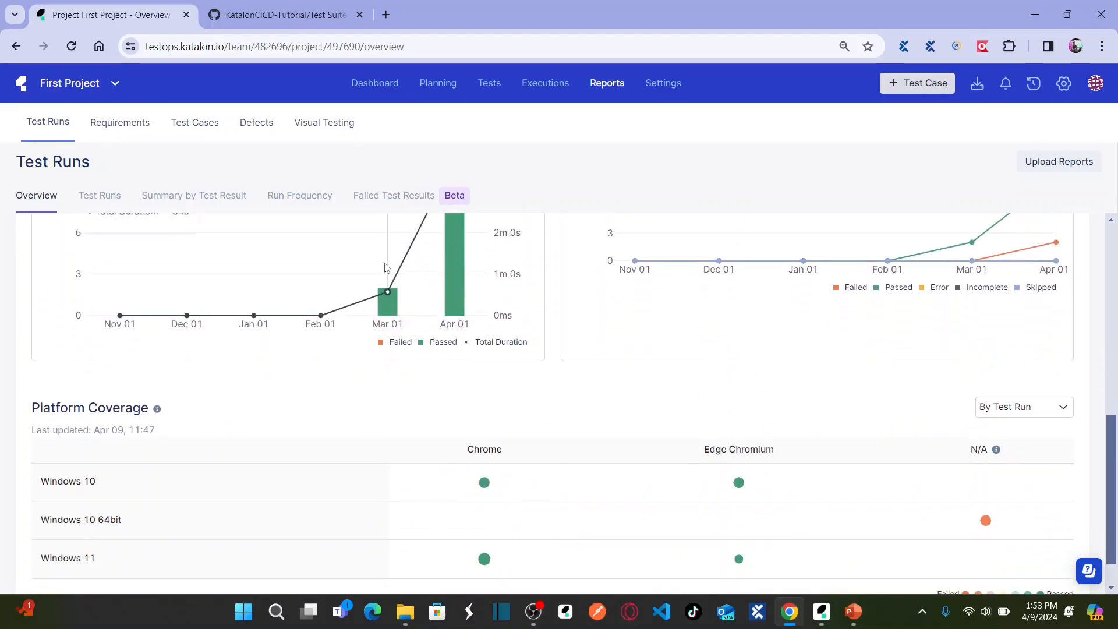
left_click(109, 196)
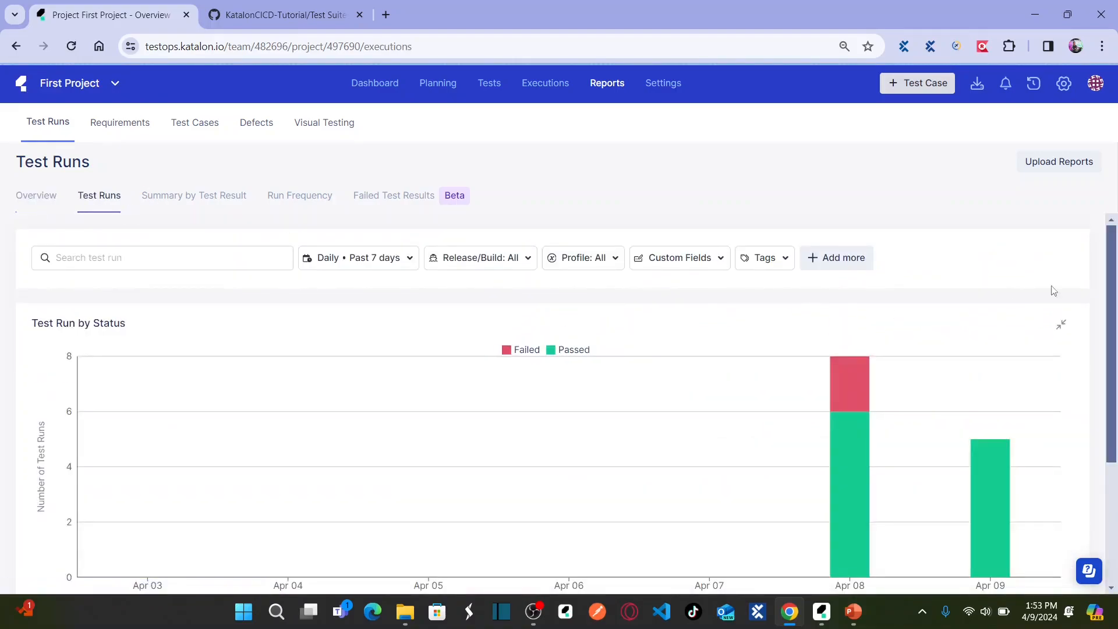
scroll(341, 357, "down", 6)
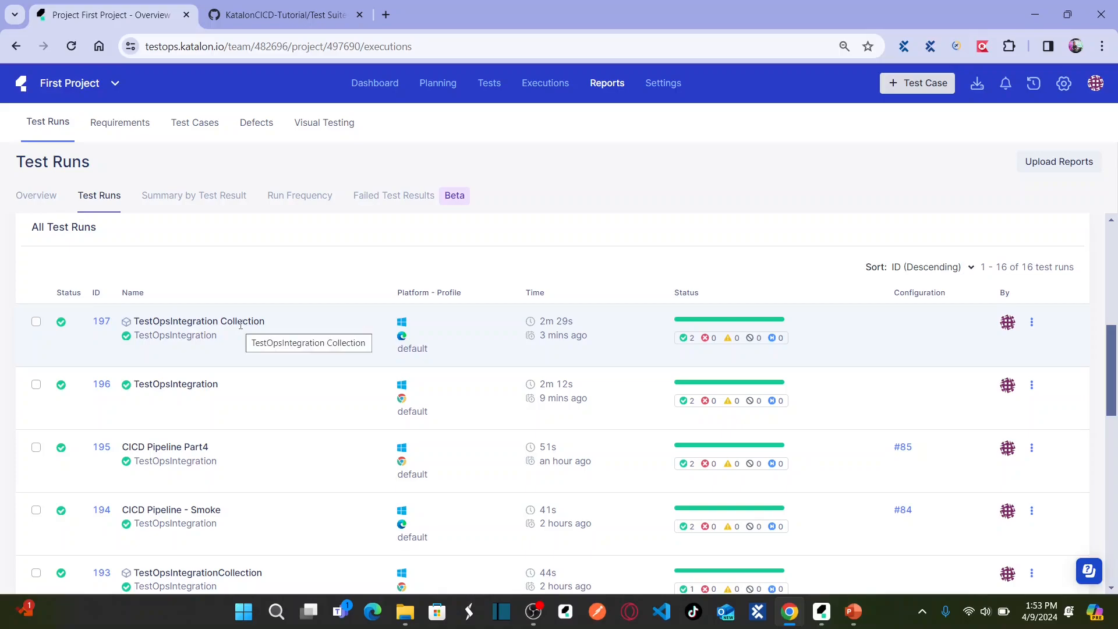
key("alt+Tab")
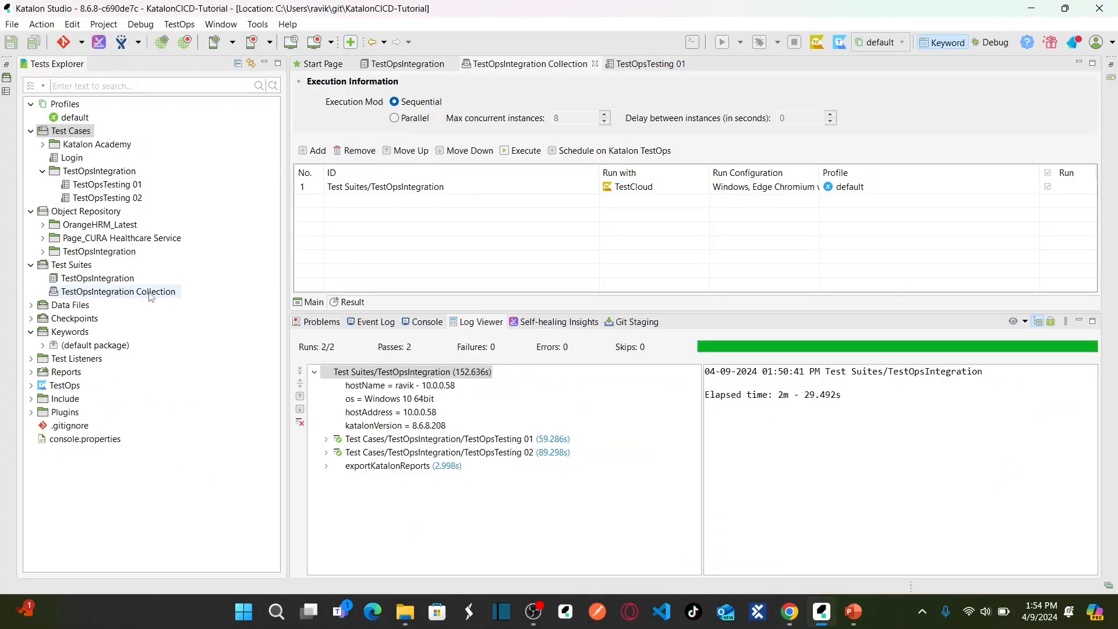
key("alt+Tab")
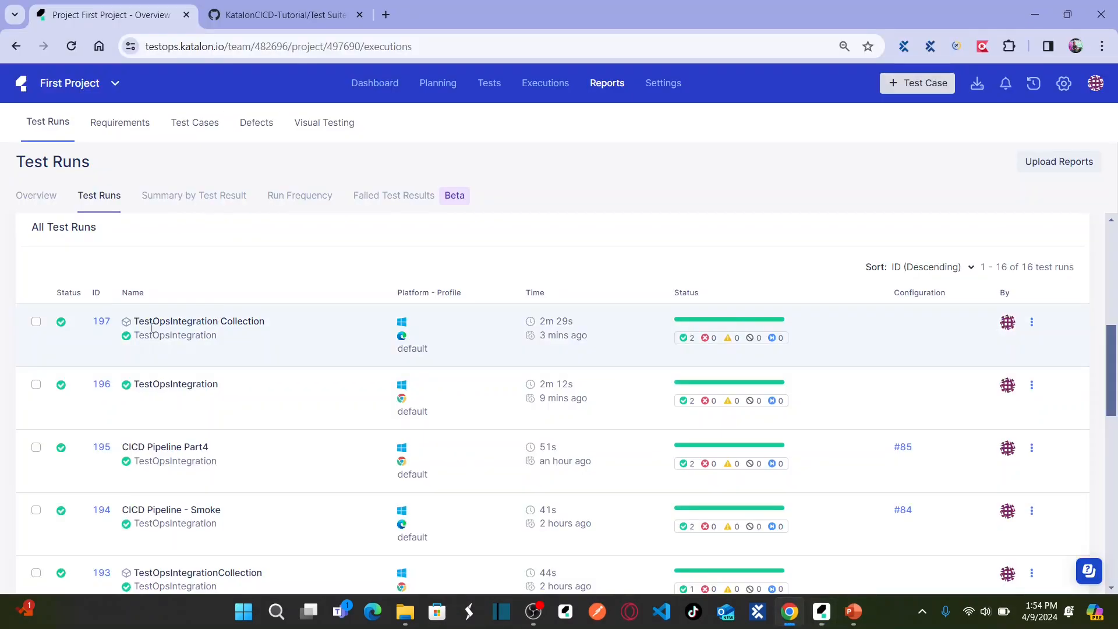
Step: Open the report of test run 197, examine its summary and individual test results, and return to Katalon Studio
left_click(101, 322)
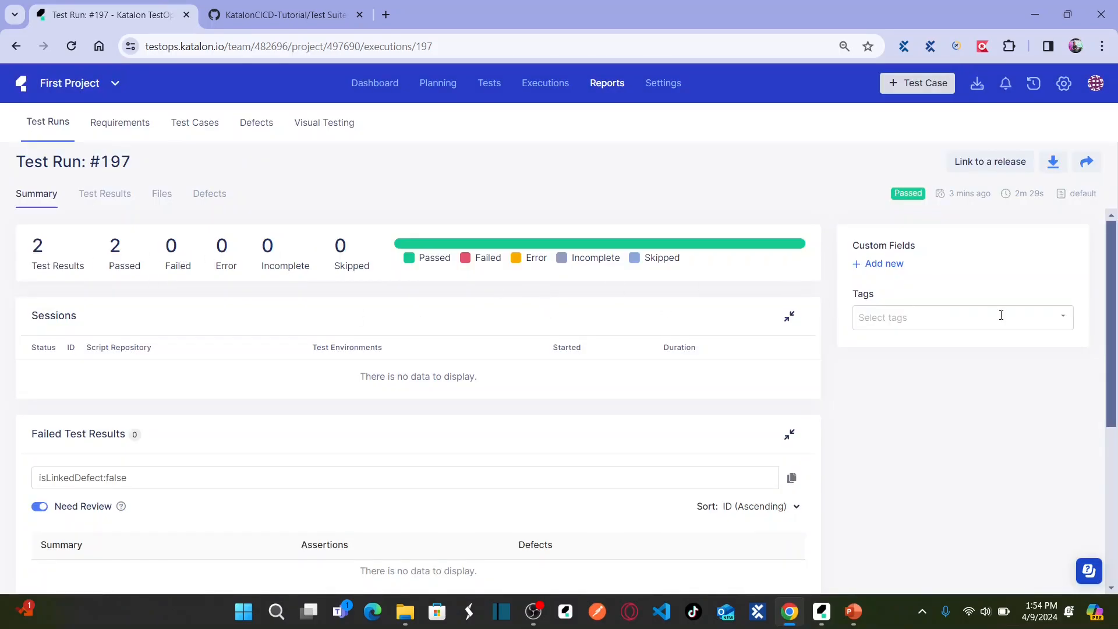
mouse_move(1113, 286)
left_mouse_down()
mouse_move(1112, 442)
mouse_move(1110, 291)
left_mouse_up()
left_click(109, 198)
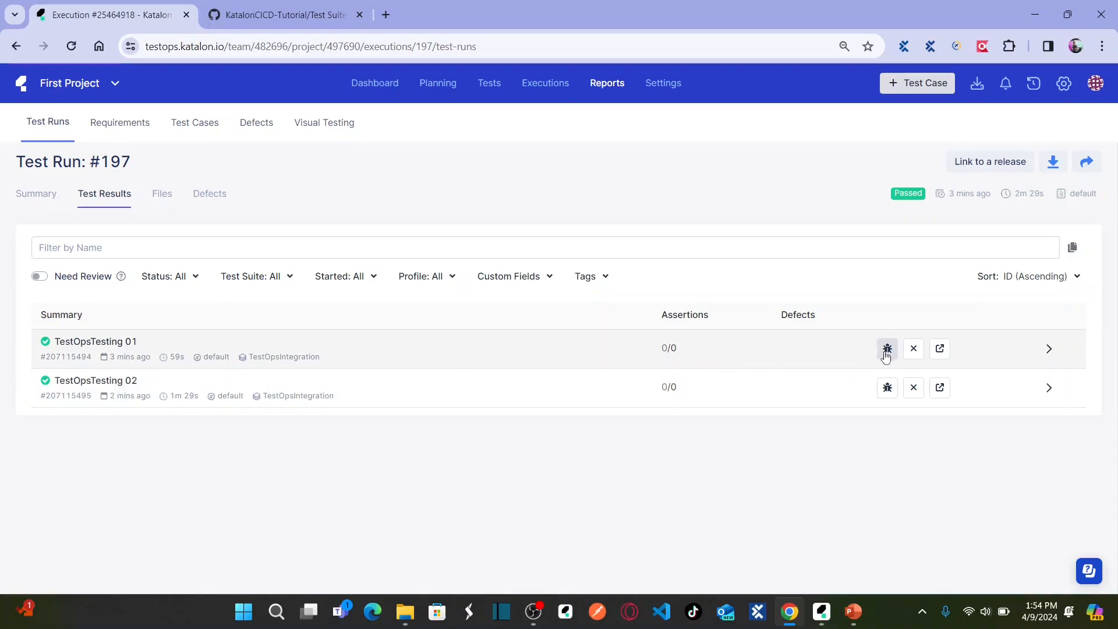
key("alt+Tab")
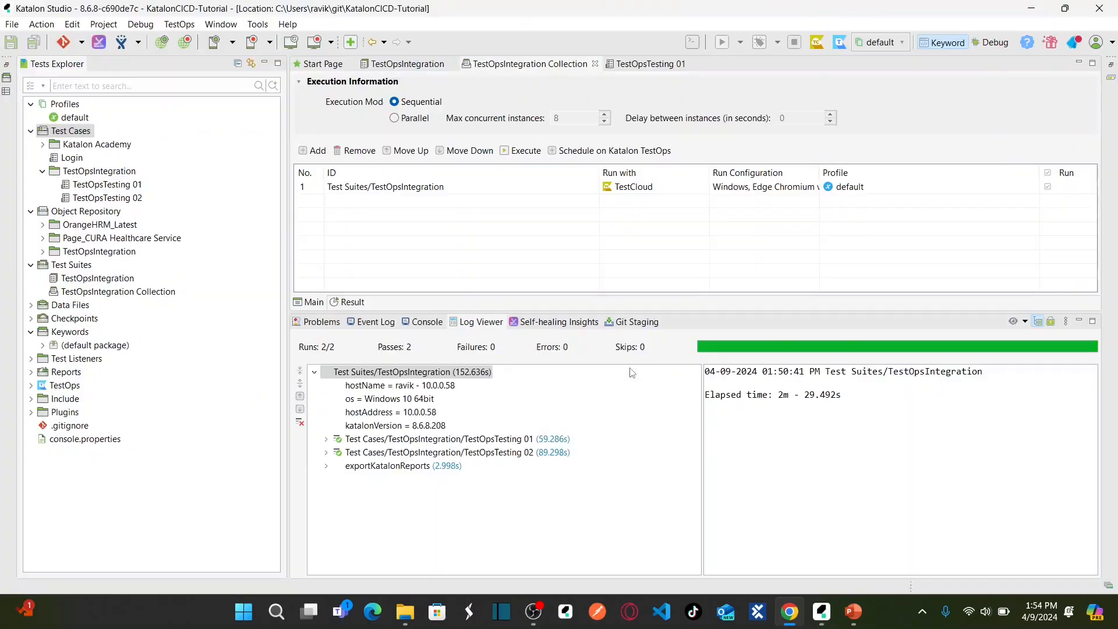